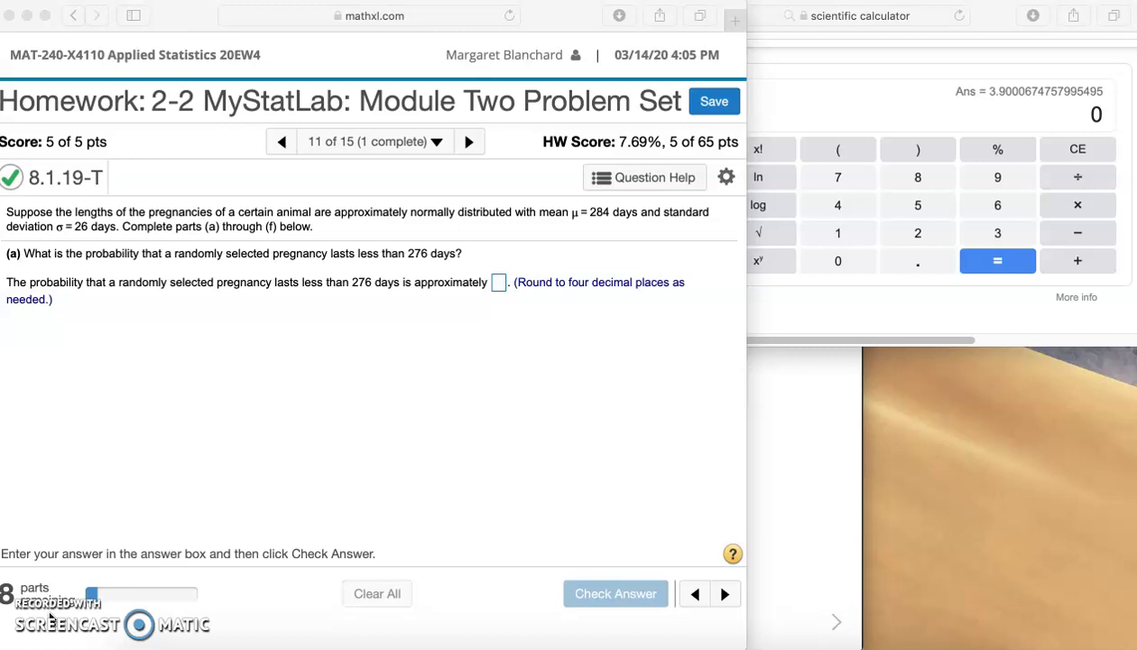
Launch StatCrunch from the Question Help menu of problem 8.1.19-T
click(607, 177)
click(615, 271)
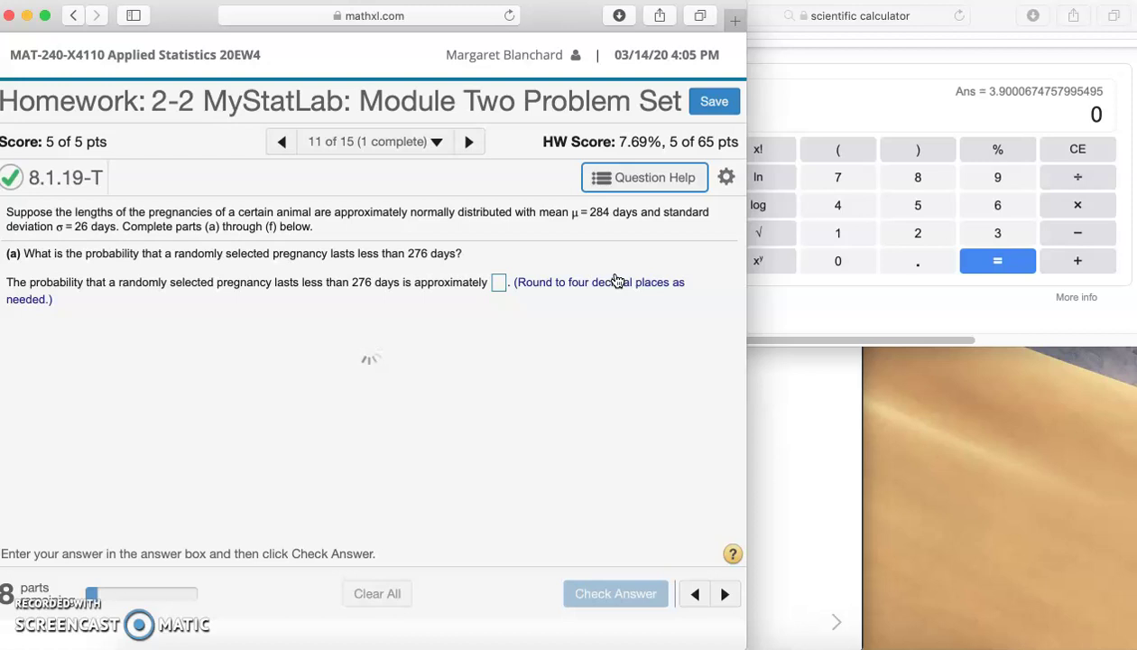
Open StatCrunch's Normal Calculator via Stat > Calculators > Normal and position its window
click(565, 285)
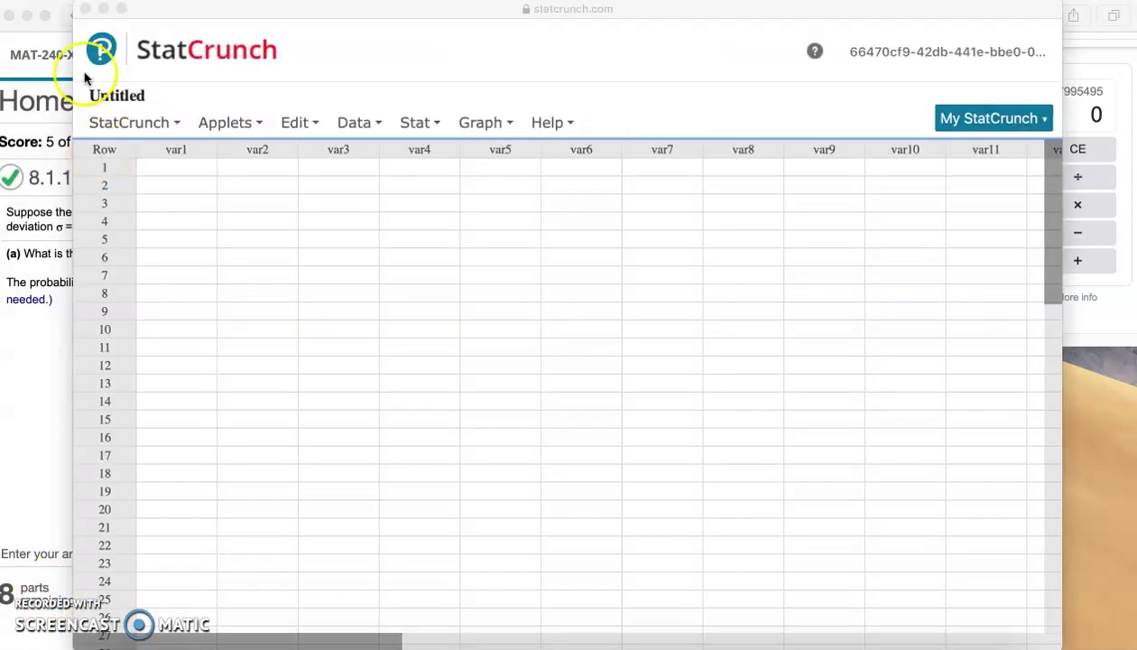
drag(79, 9, 406, 165)
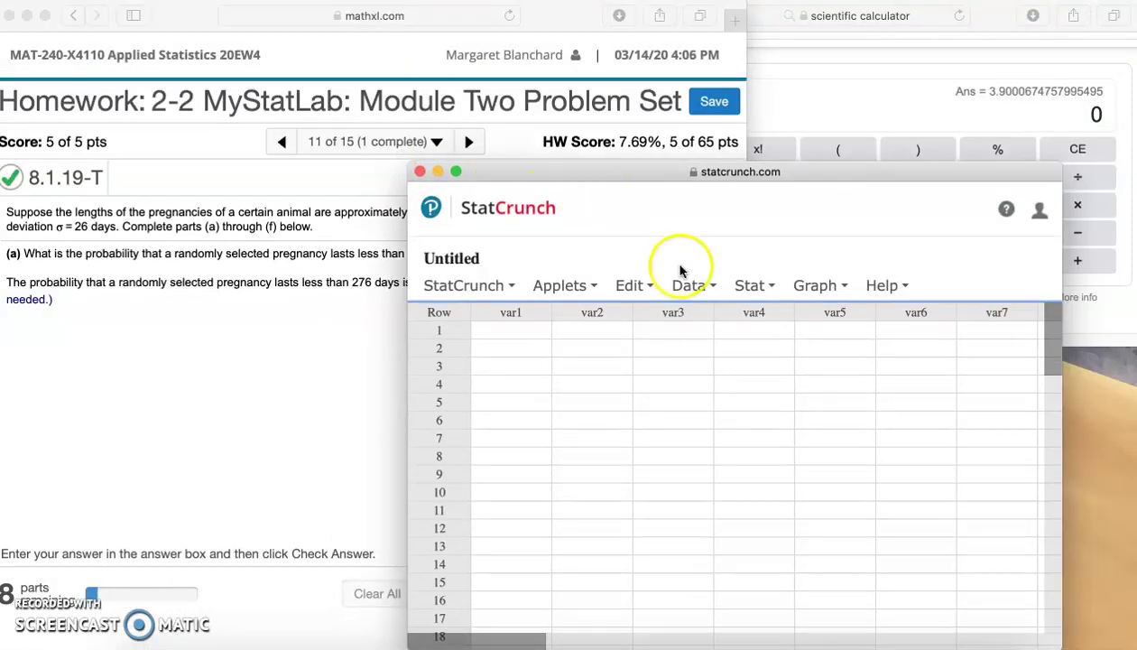
click(762, 287)
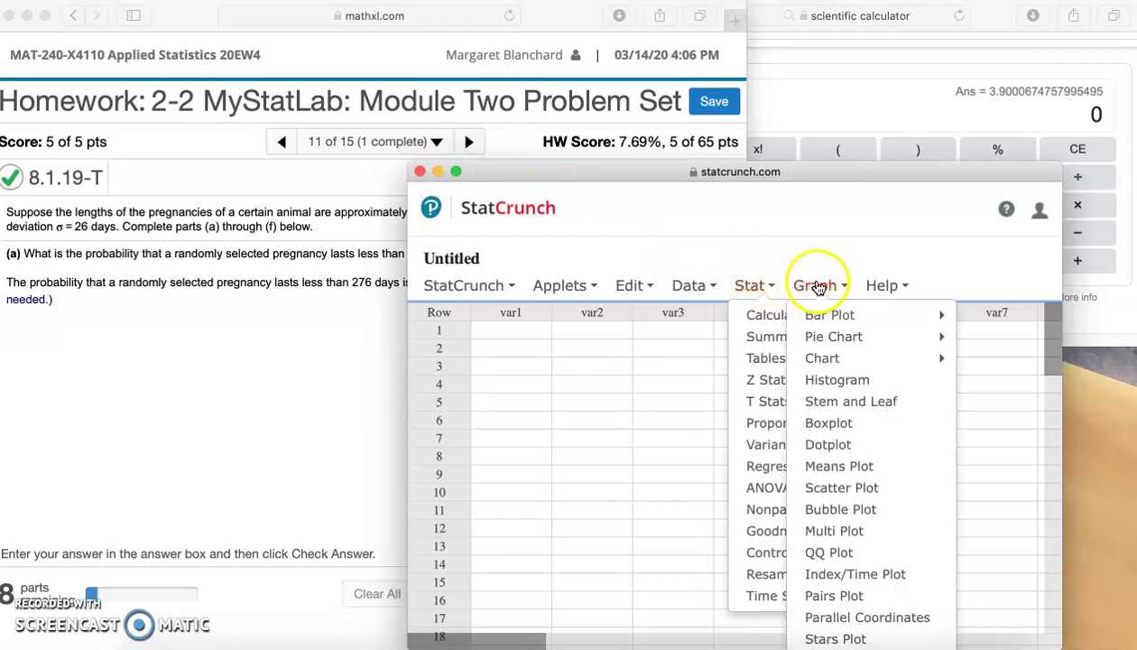
mouse_move(762, 287)
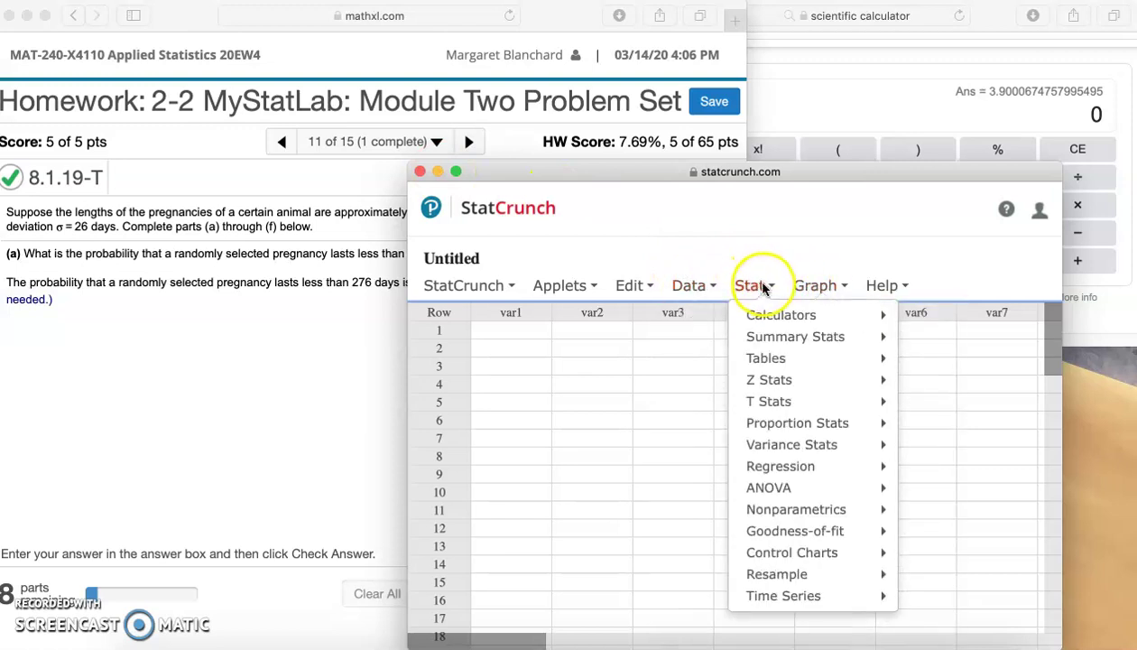
mouse_move(778, 316)
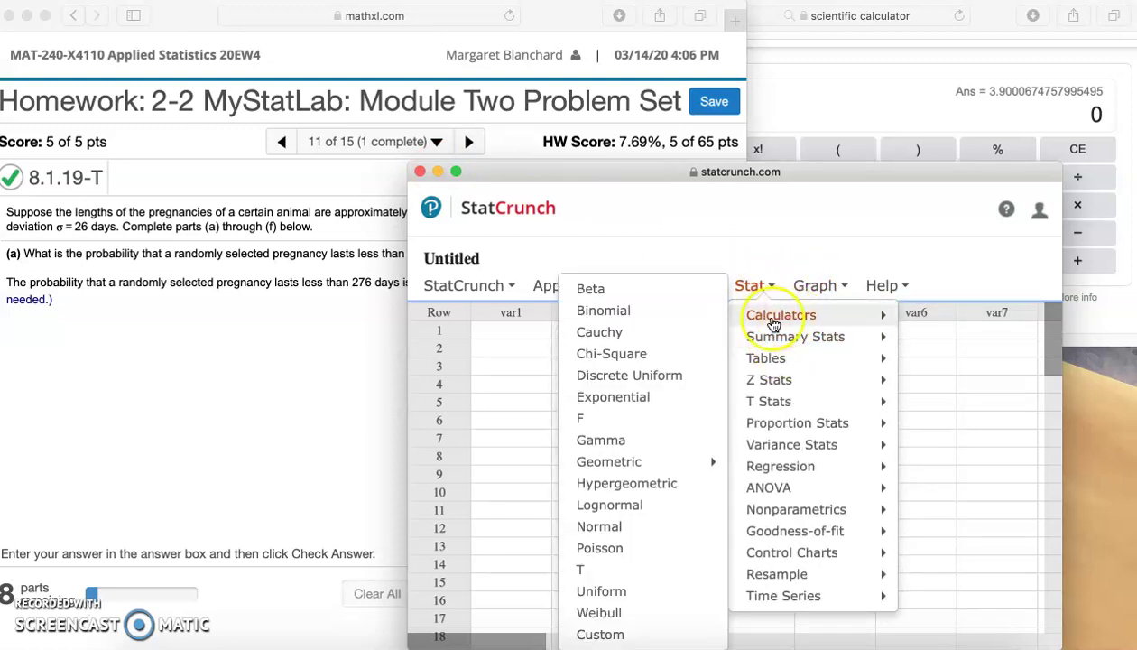
click(650, 527)
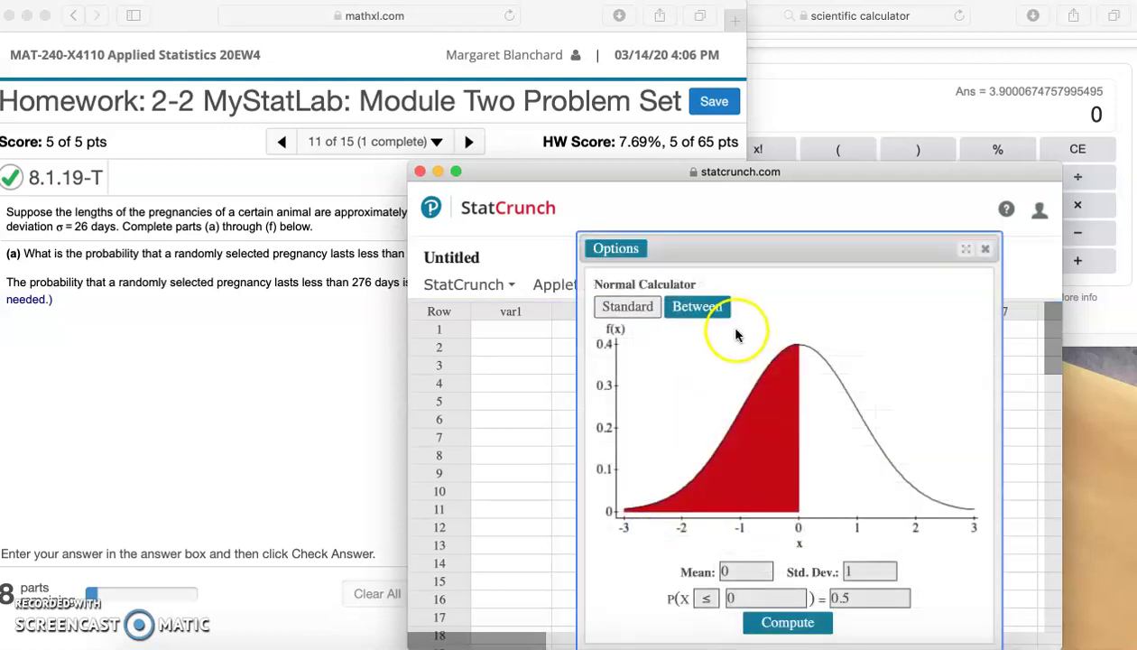
drag(730, 255, 626, 214)
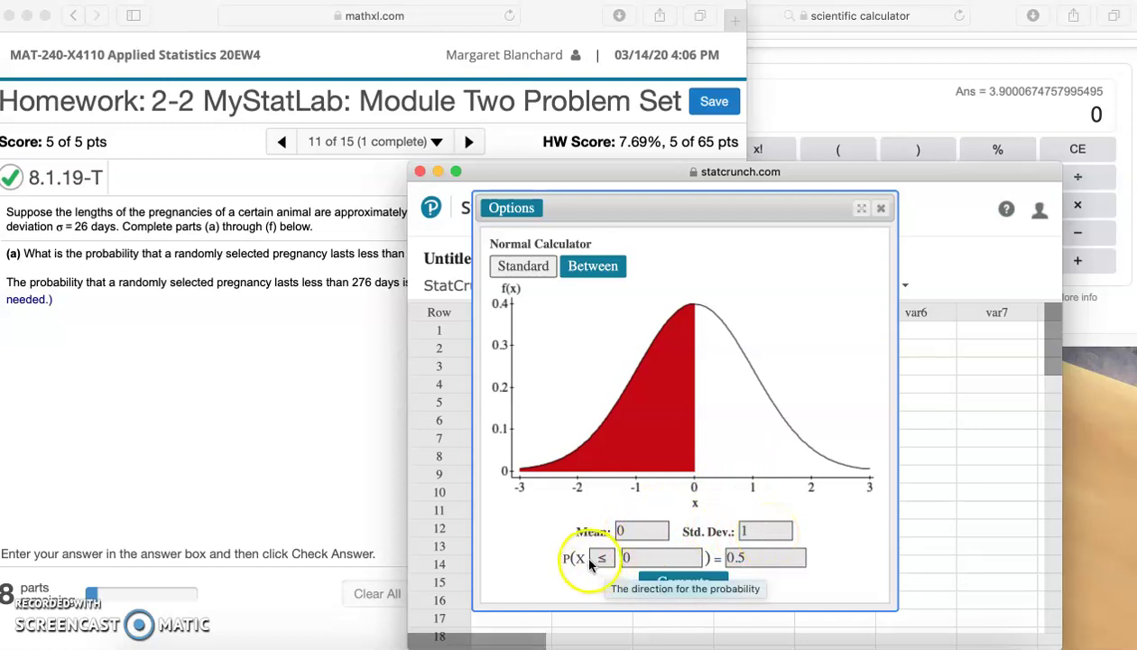
Try the ≥ direction and Between mode, selecting the default result 0.68268949
click(640, 557)
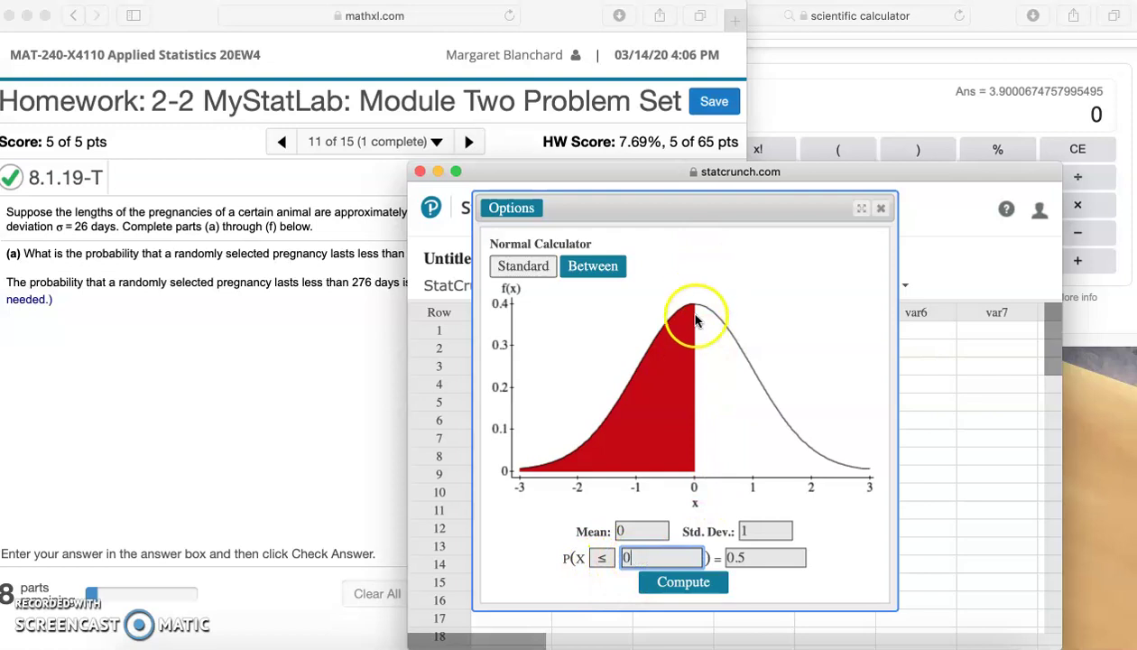
click(601, 558)
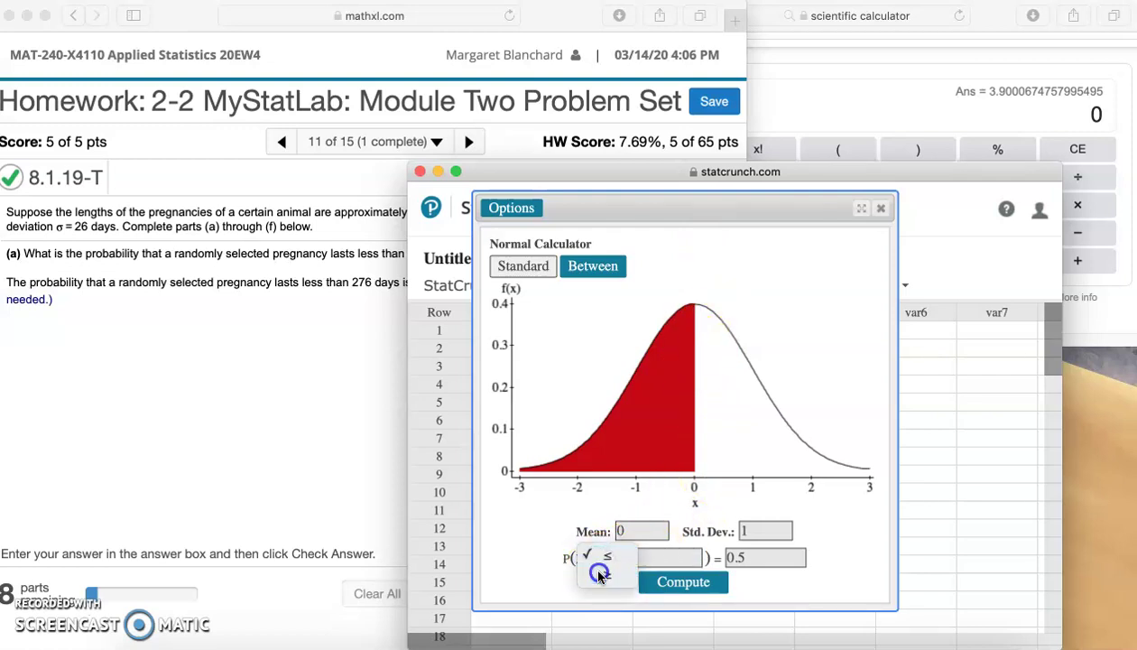
click(599, 574)
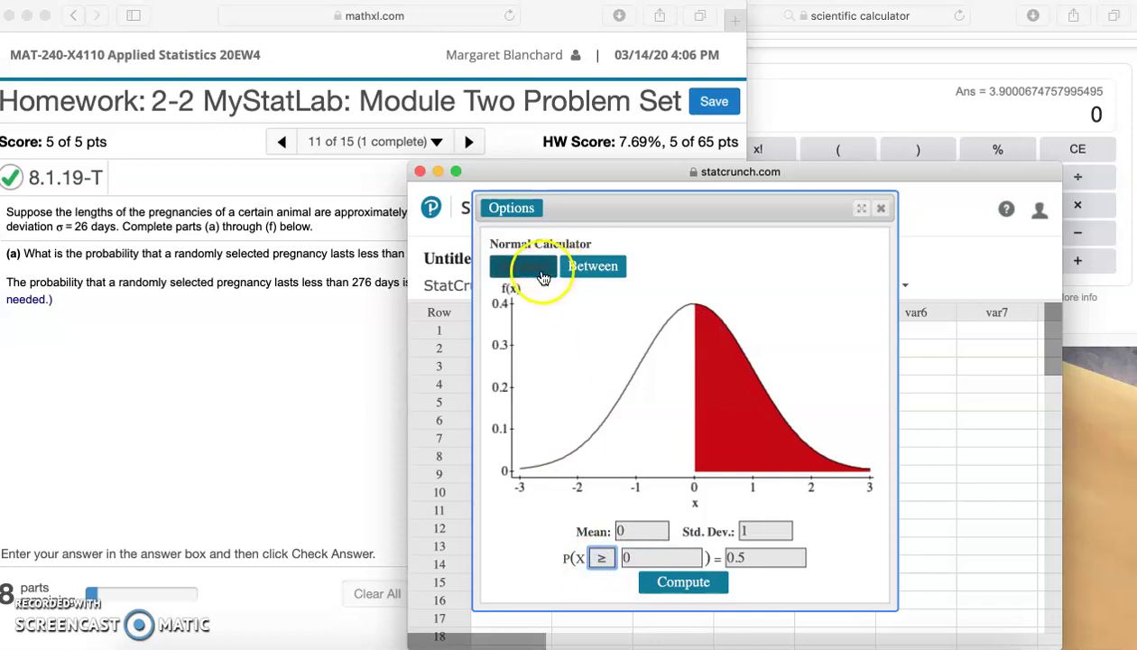
click(586, 265)
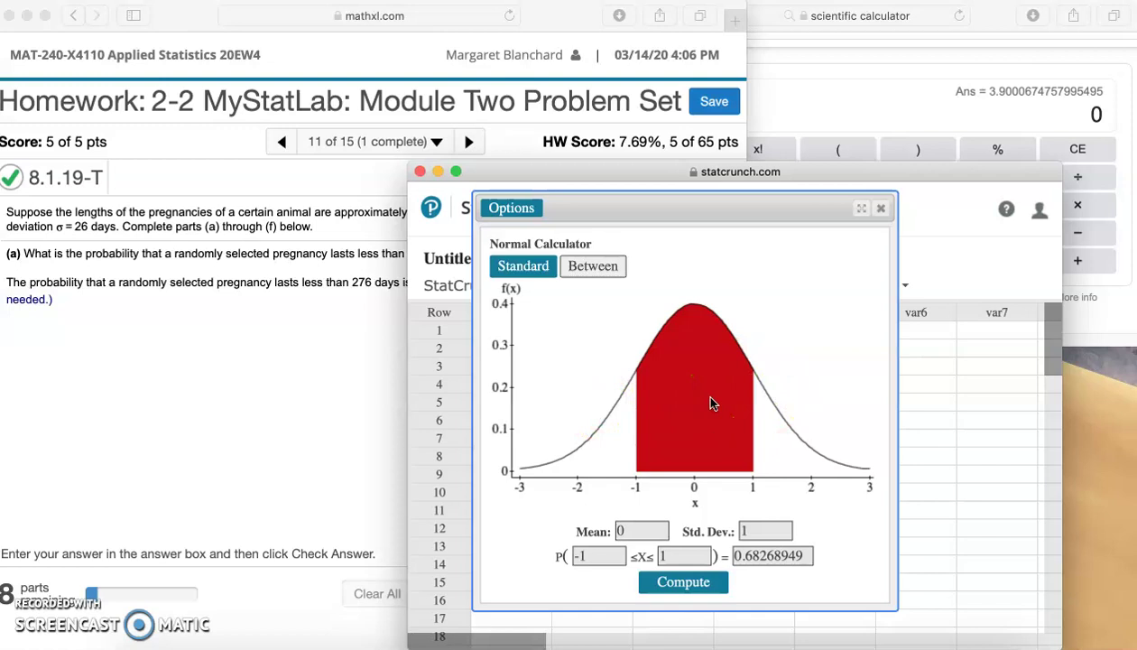
double_click(770, 556)
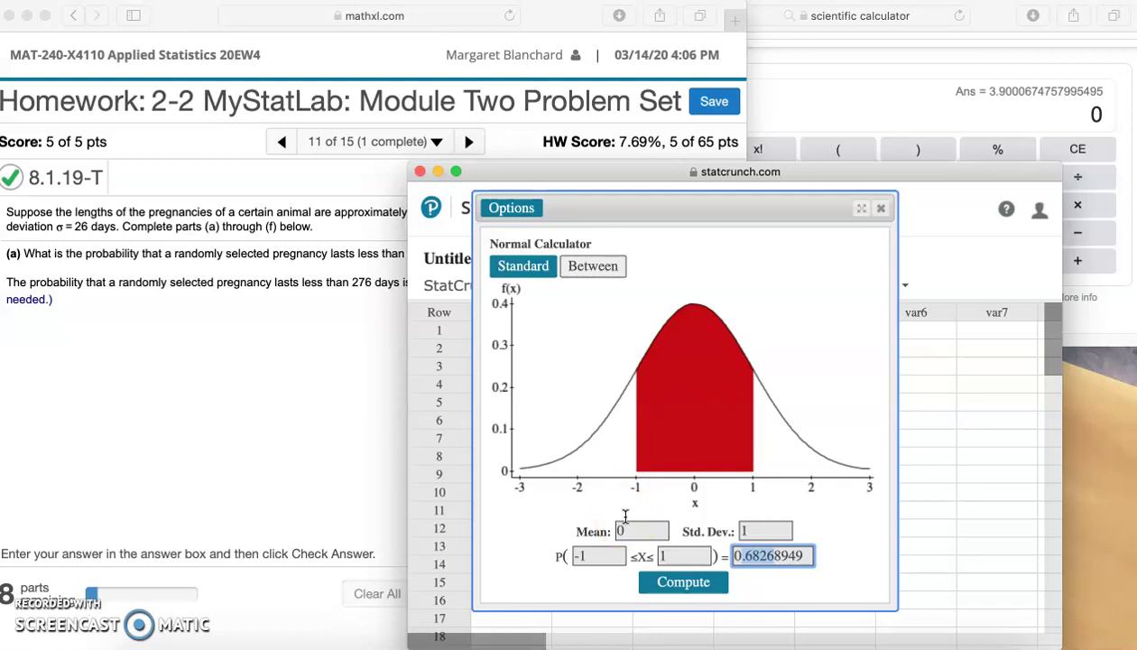
drag(537, 185, 733, 193)
Set the Normal Calculator's mean to 284 and standard deviation to 26
click(789, 530)
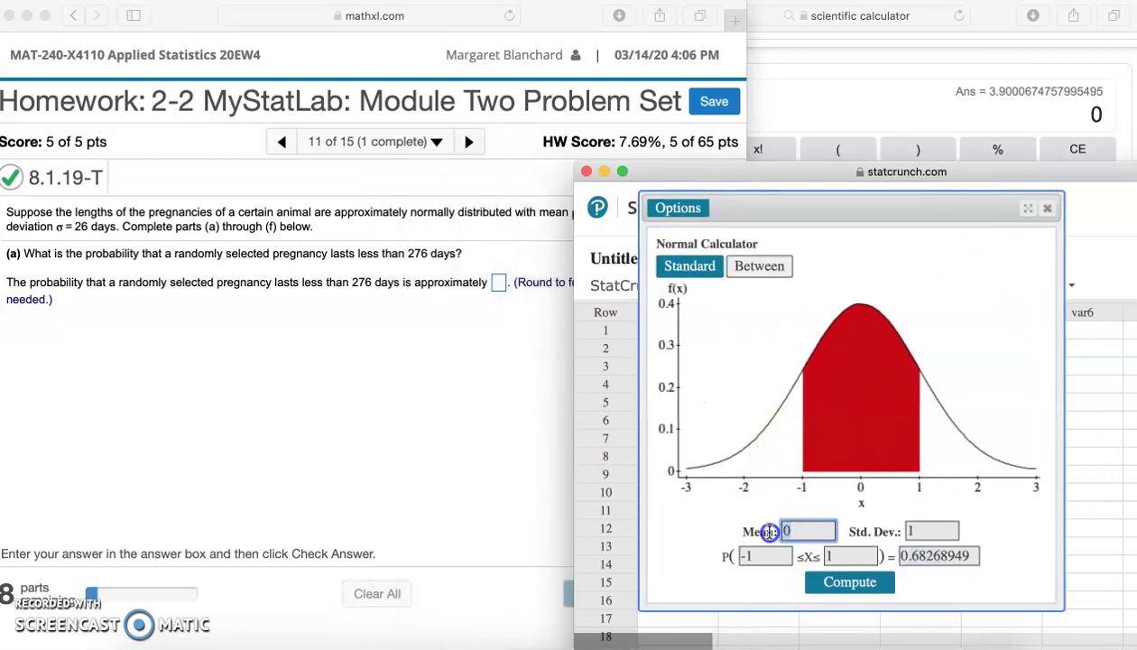
mouse_move(757, 200)
mouse_down()
mouse_move(769, 221)
mouse_move(765, 286)
mouse_move(766, 185)
mouse_up()
key(BackSpace)
text(284)
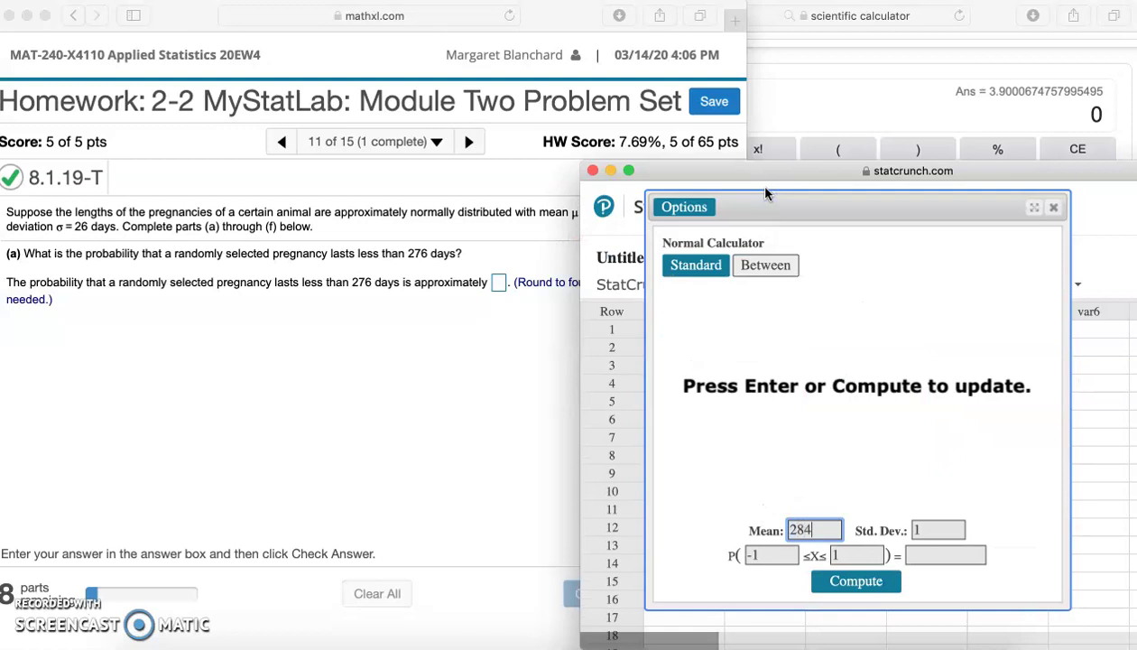
click(929, 529)
key(BackSpace)
text(26)
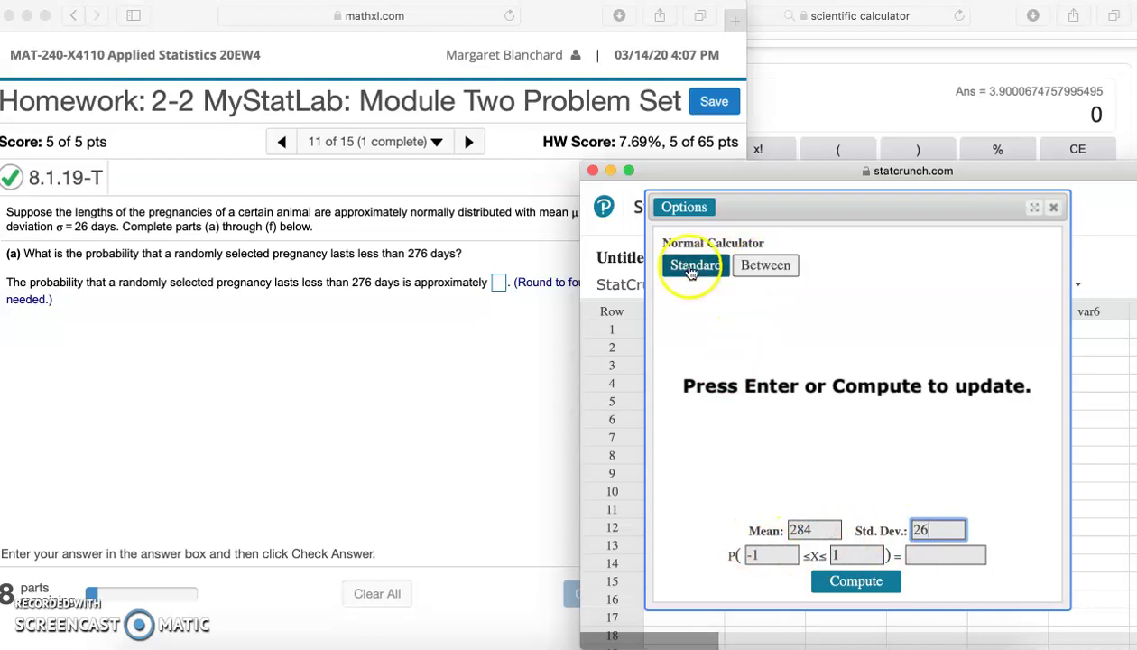
Compute the Standard-mode probability P(X ≤ 276), giving 0.37915824
click(691, 270)
click(757, 557)
click(761, 535)
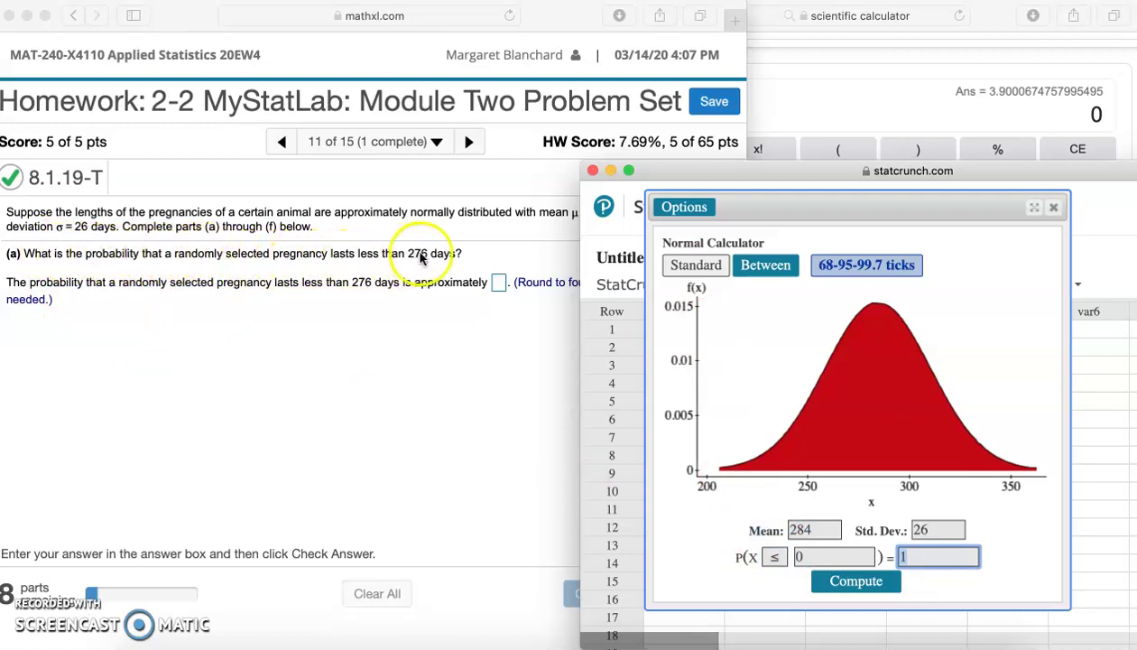
drag(819, 529, 772, 529)
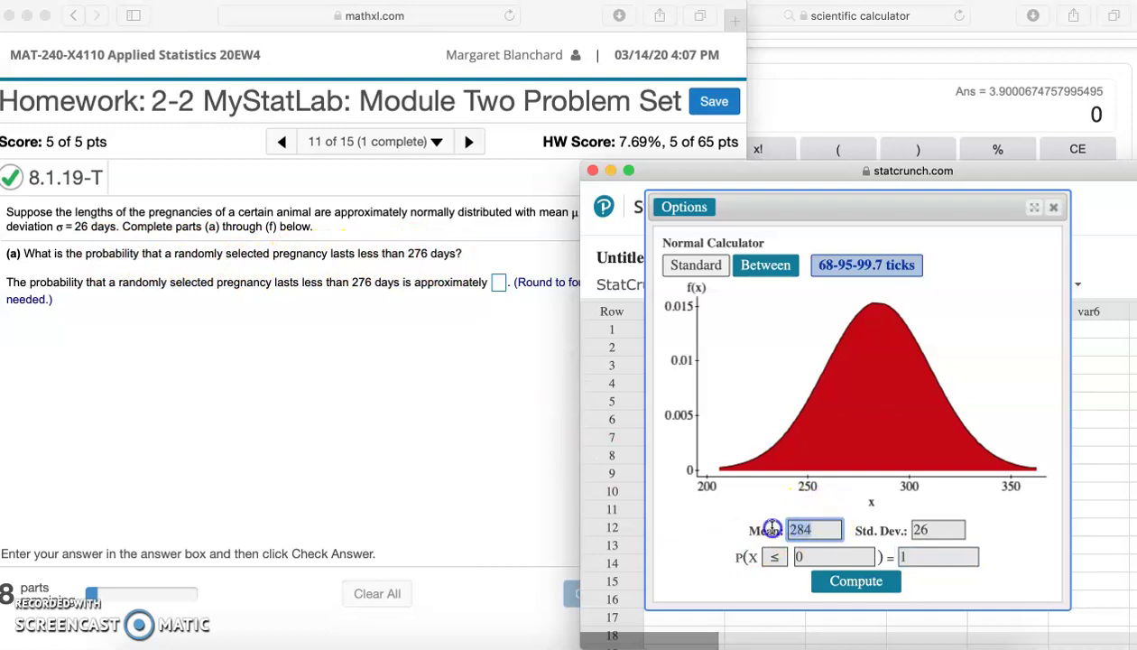
drag(863, 553, 781, 553)
text(276)
click(836, 585)
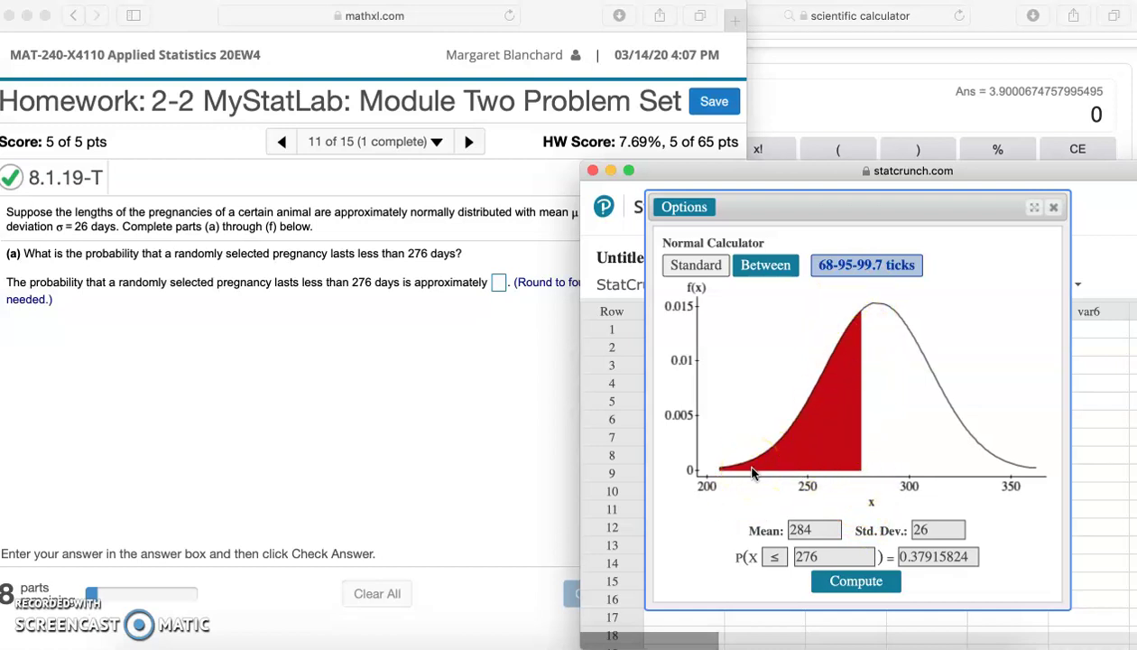
Keep the ≤ direction and return to the part (a) answer box in MyStatLab
click(774, 557)
click(774, 556)
click(554, 466)
click(498, 282)
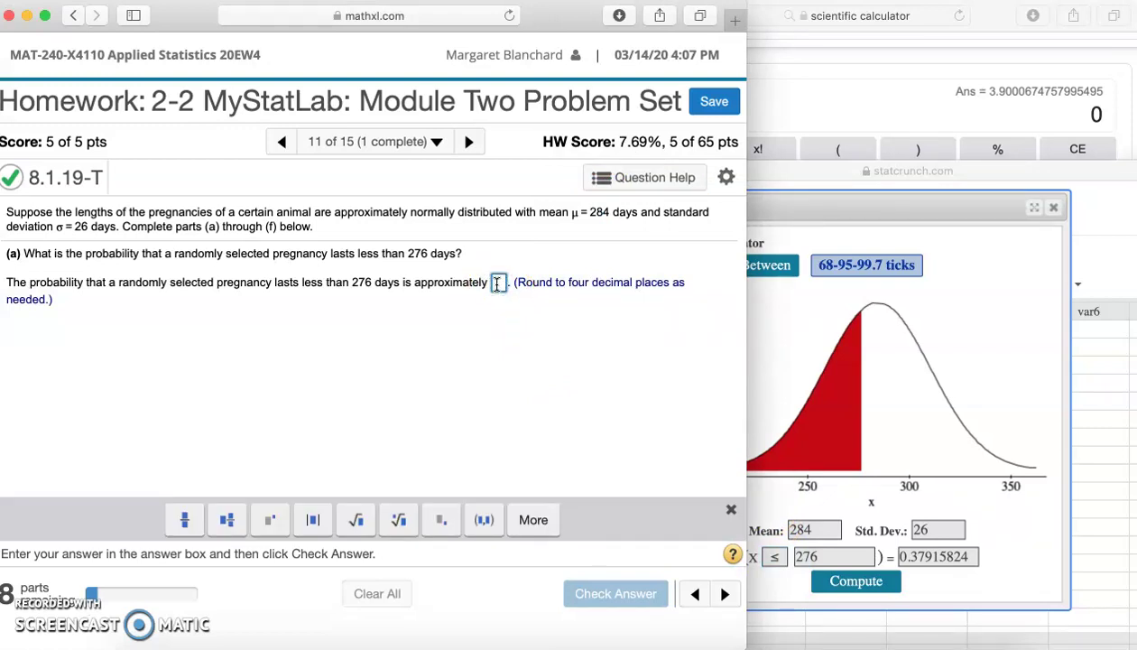
Enter .3792 as the part (a) probability and confirm it is marked correct
text(3)
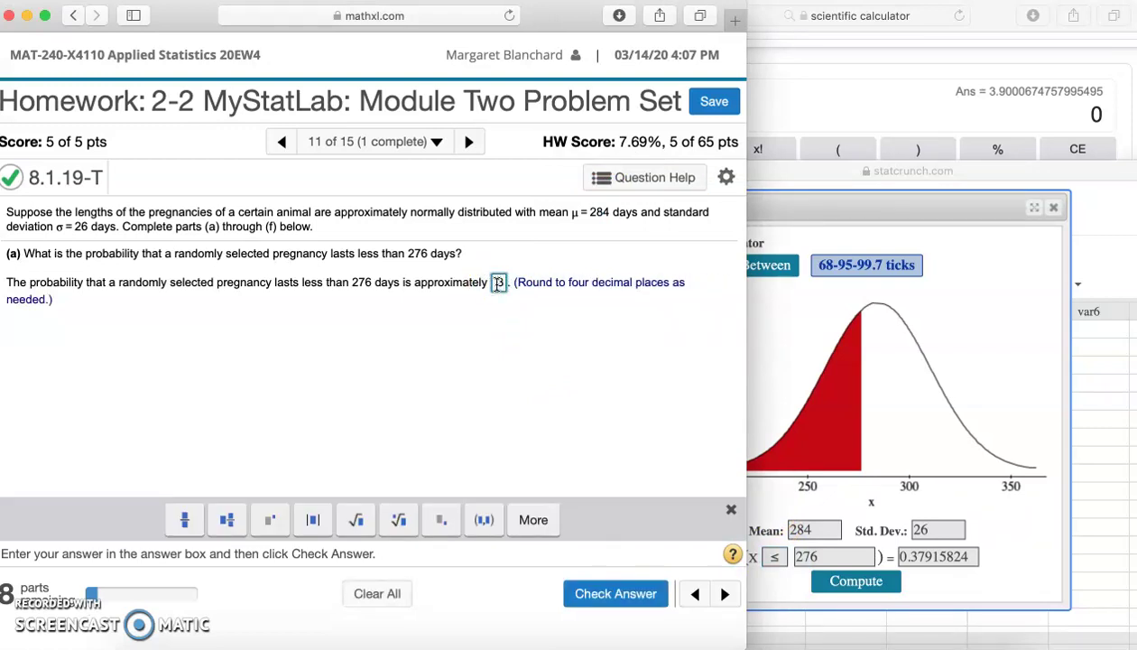
text(792)
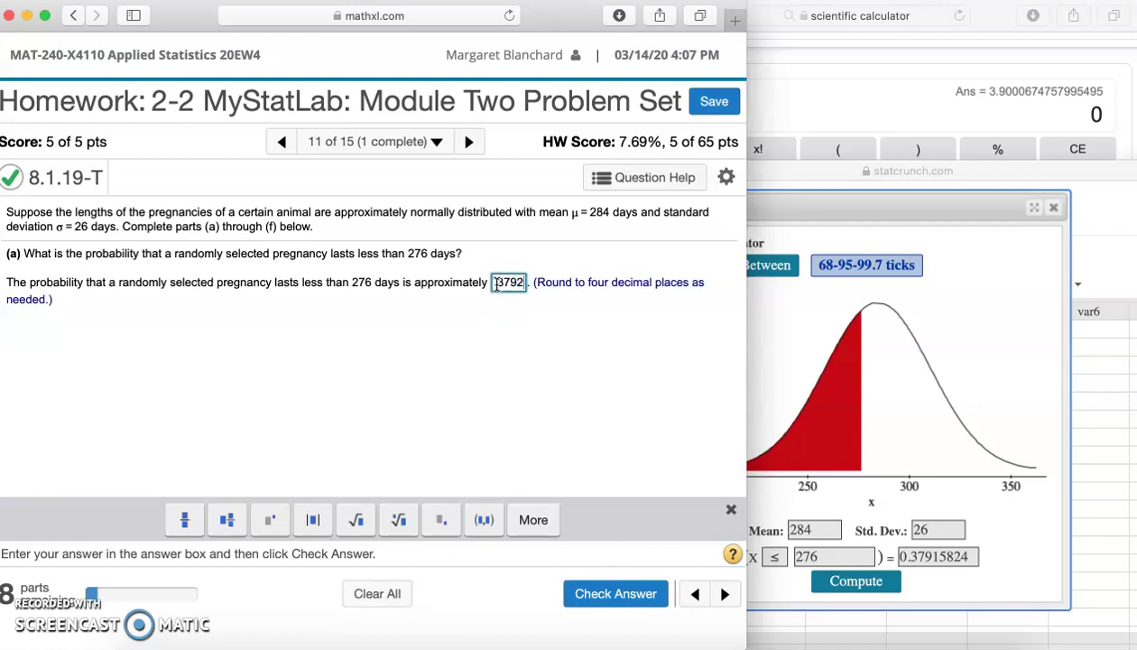
click(848, 581)
click(464, 431)
click(603, 593)
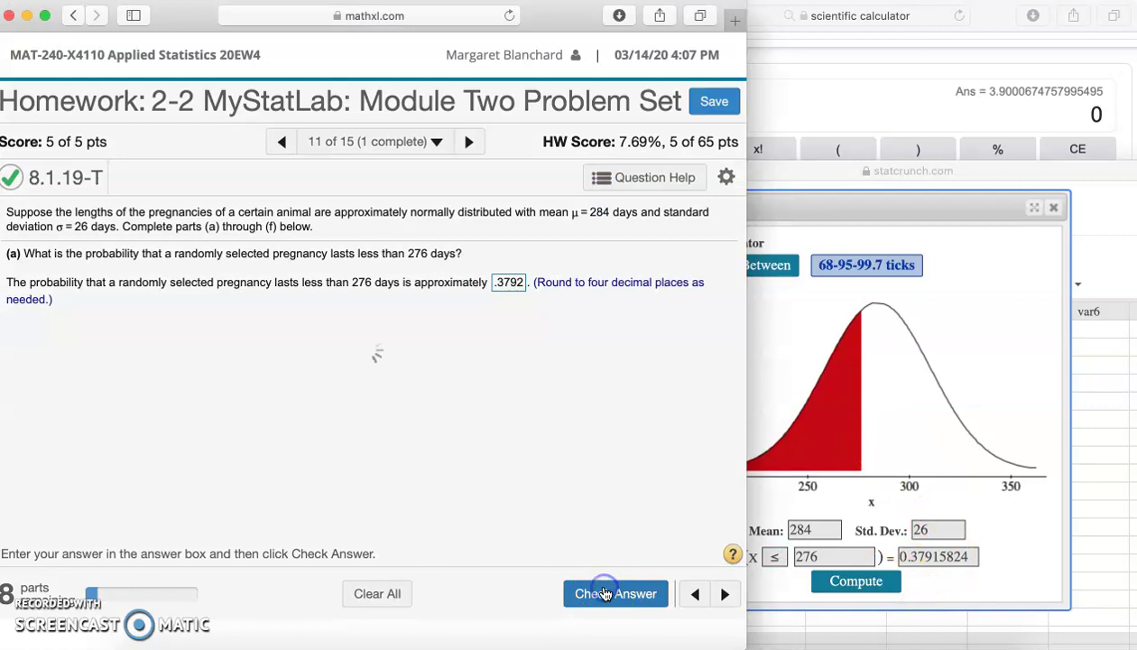
click(368, 412)
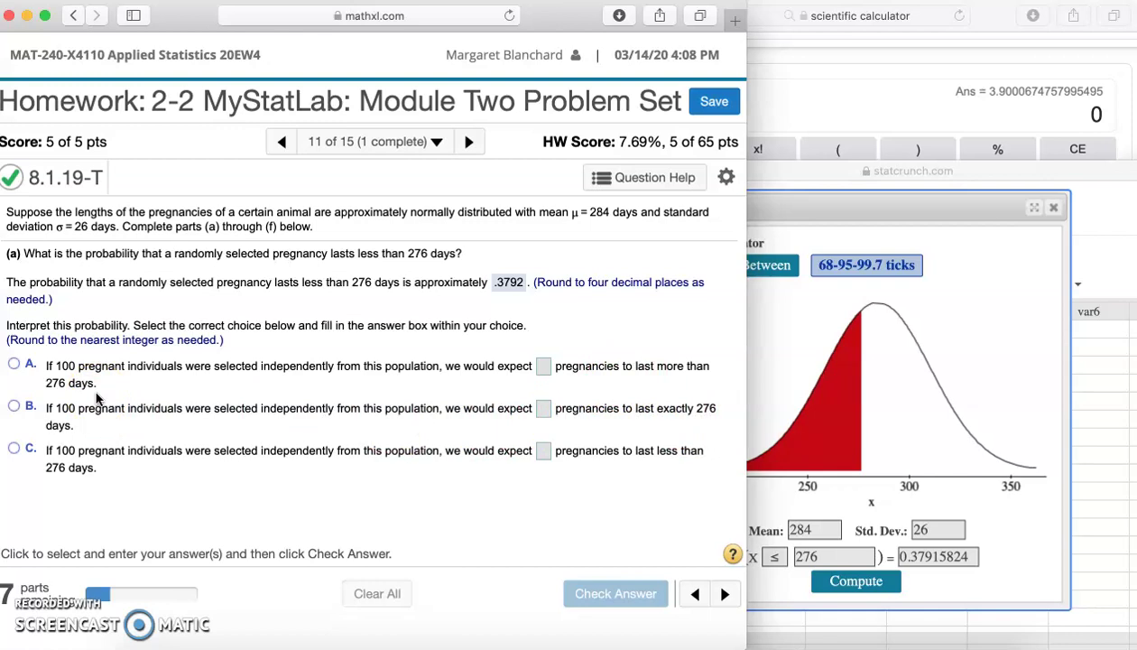
Choose interpretation C, about pregnancies lasting less than 276 days
drag(225, 253, 431, 256)
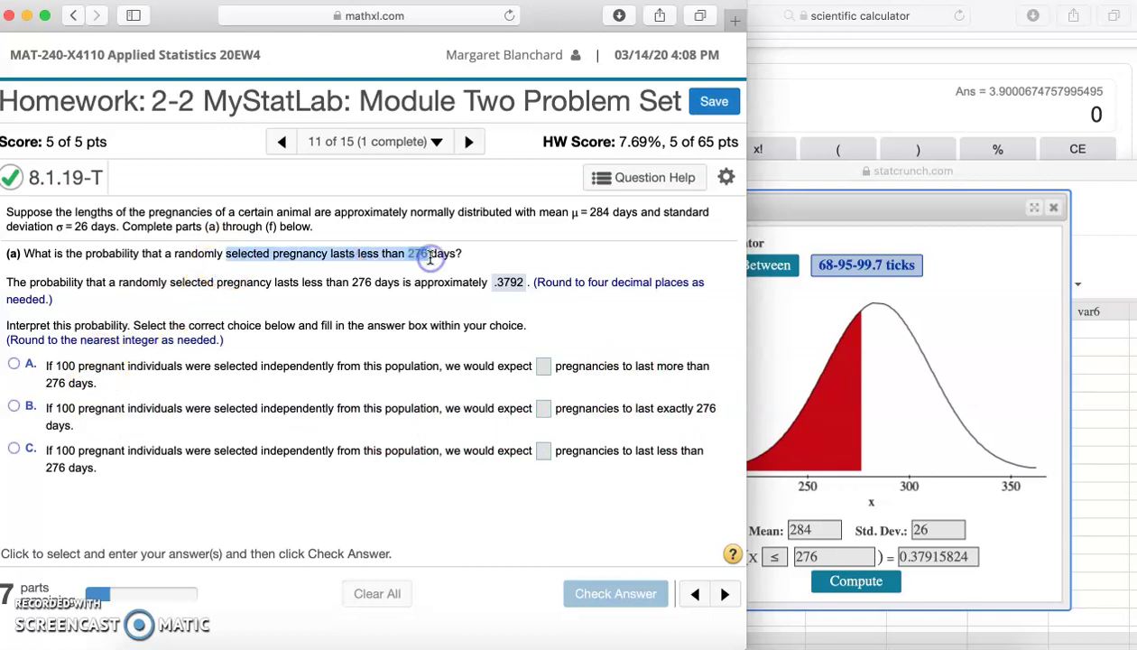
click(15, 450)
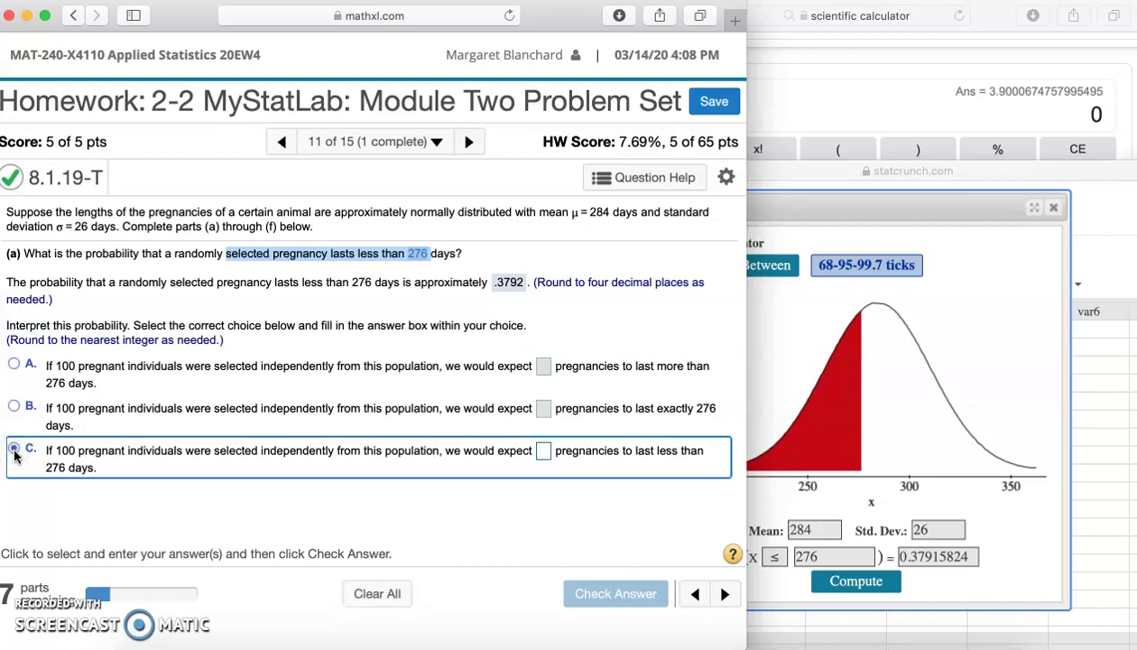
click(393, 266)
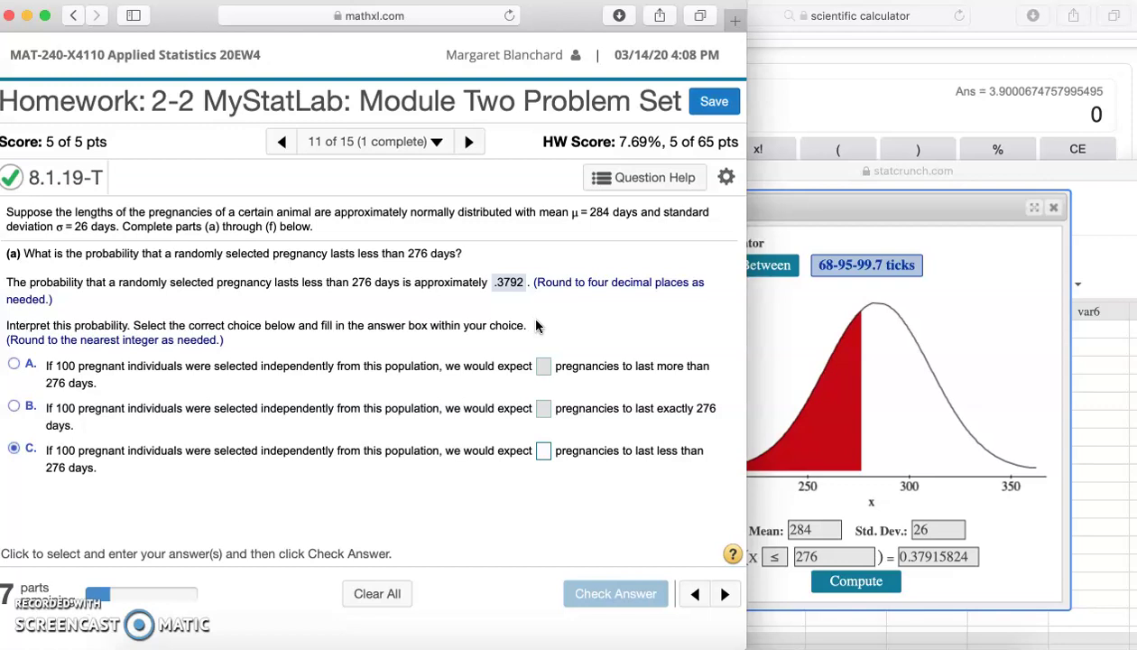
drag(47, 449, 79, 448)
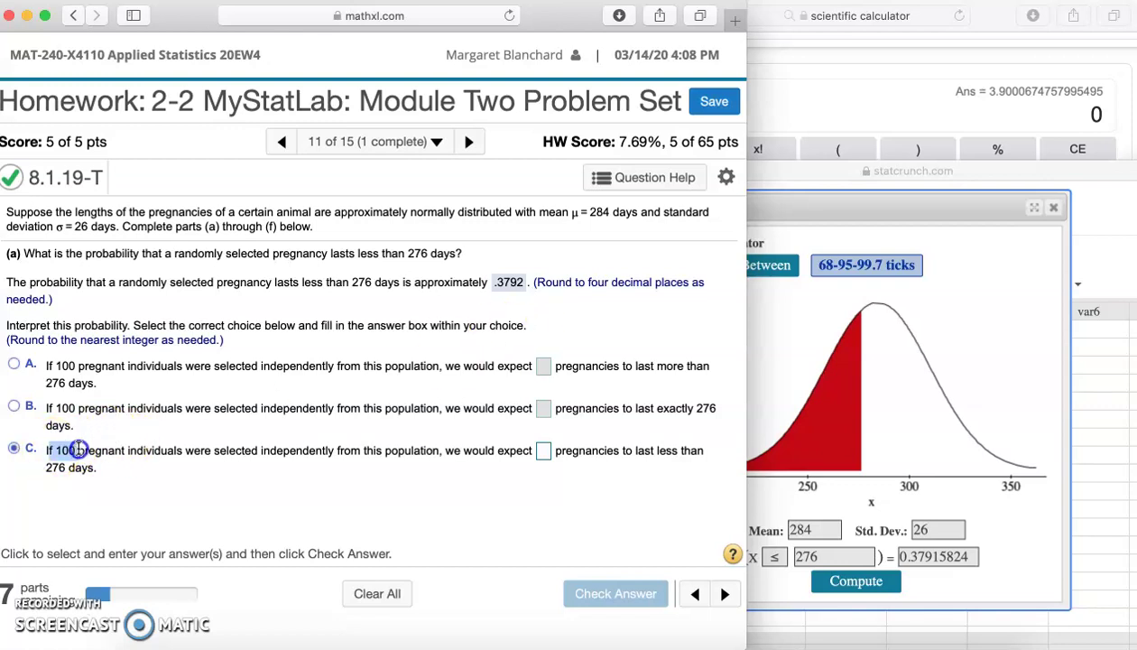
click(492, 343)
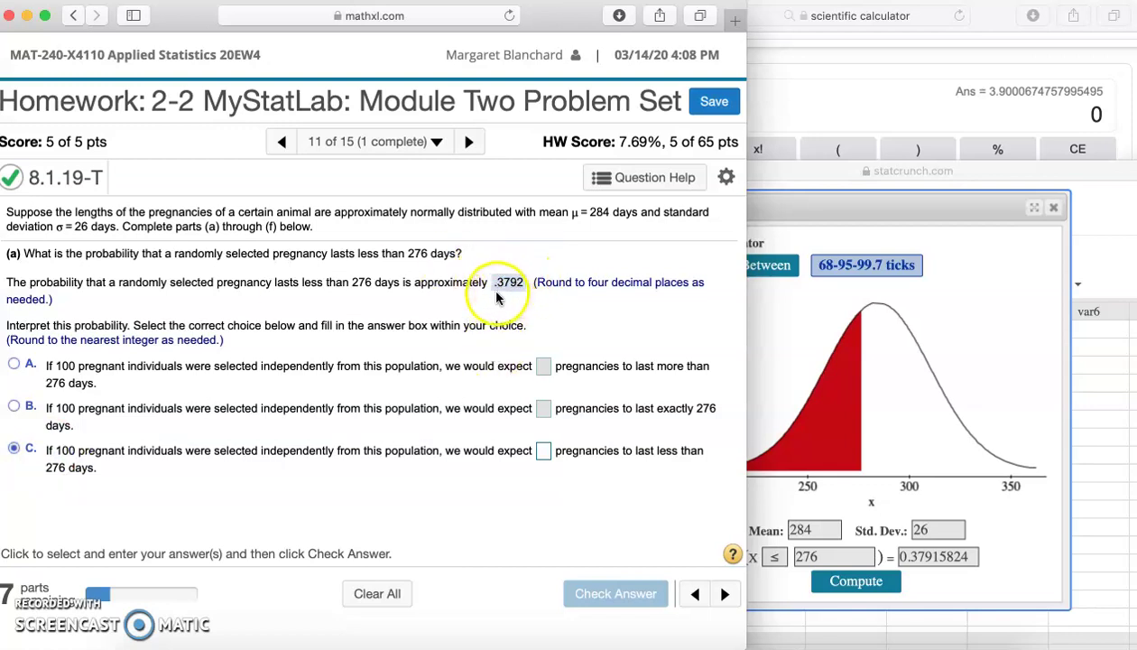
Enter 38 expected pregnancies in choice C and get it marked correct
click(544, 450)
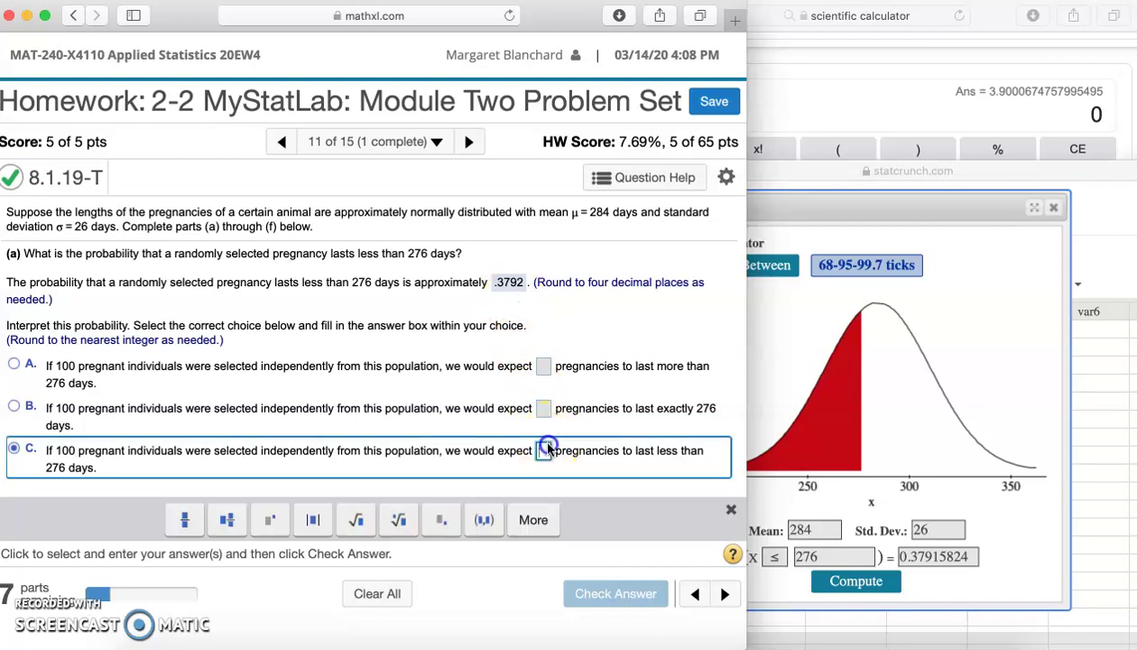
text(38)
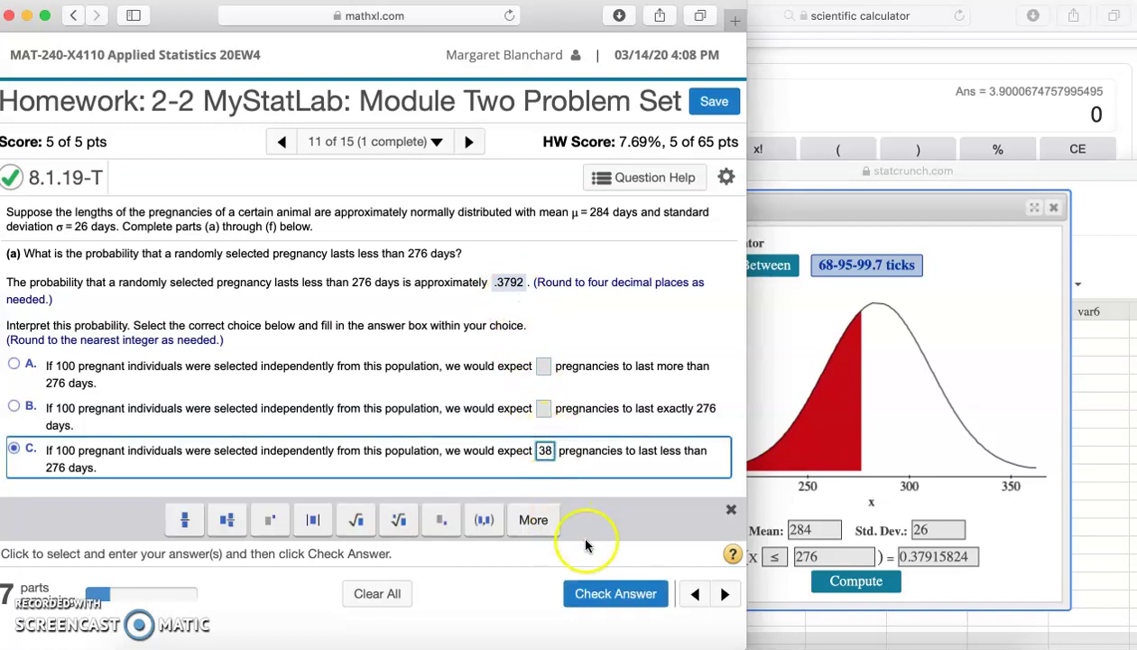
click(602, 594)
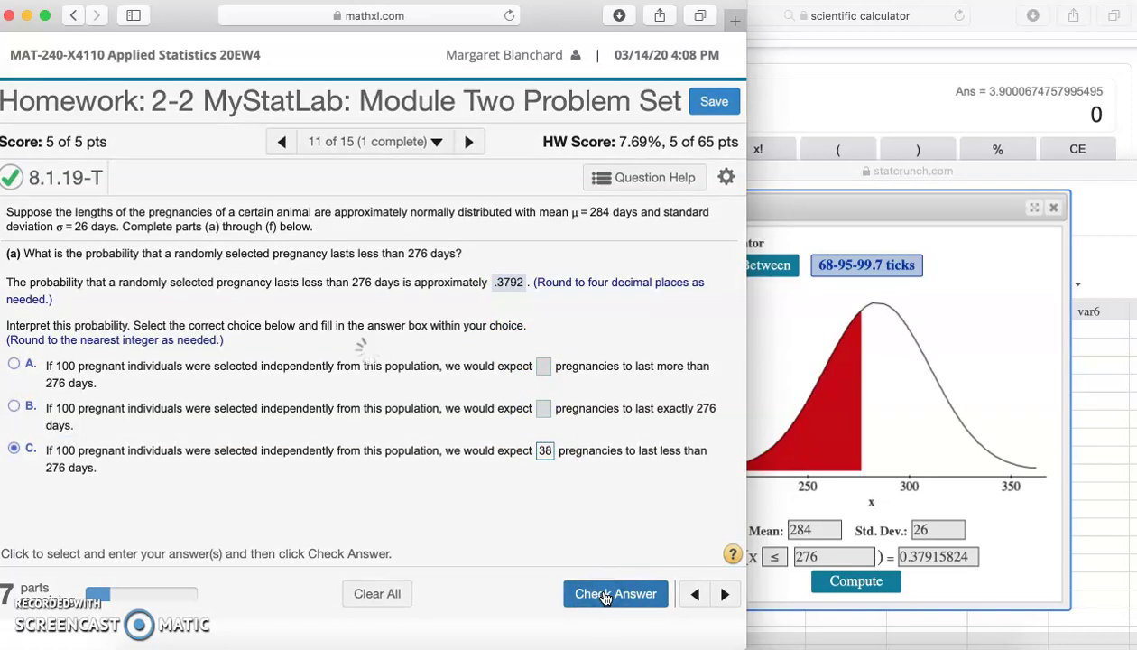
click(595, 597)
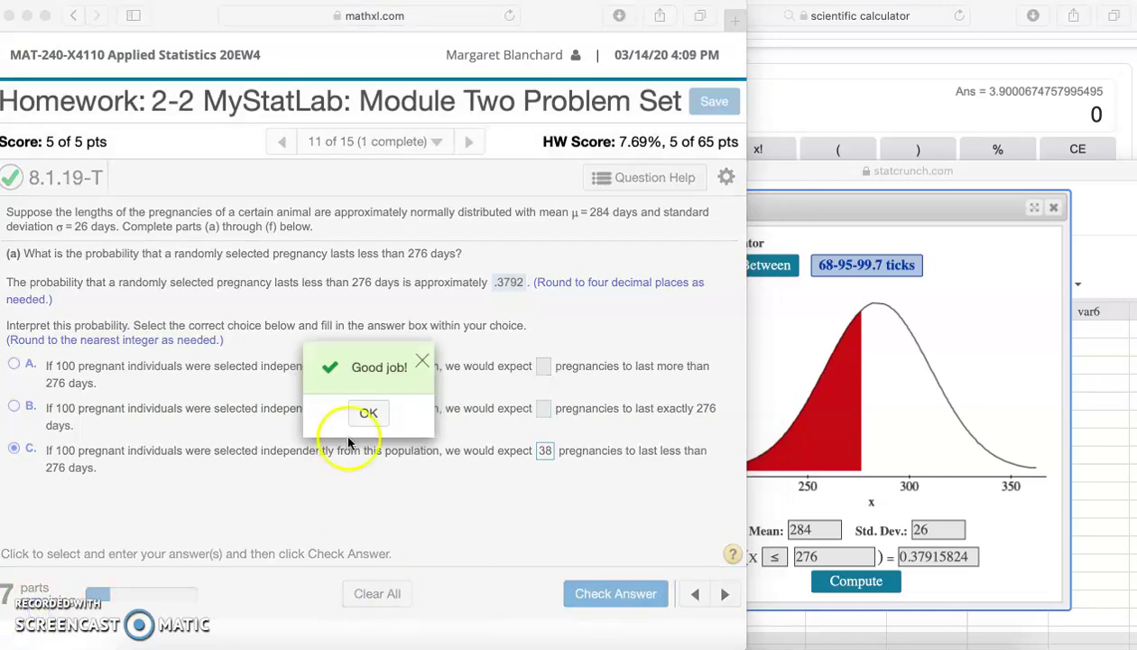
click(368, 413)
click(368, 414)
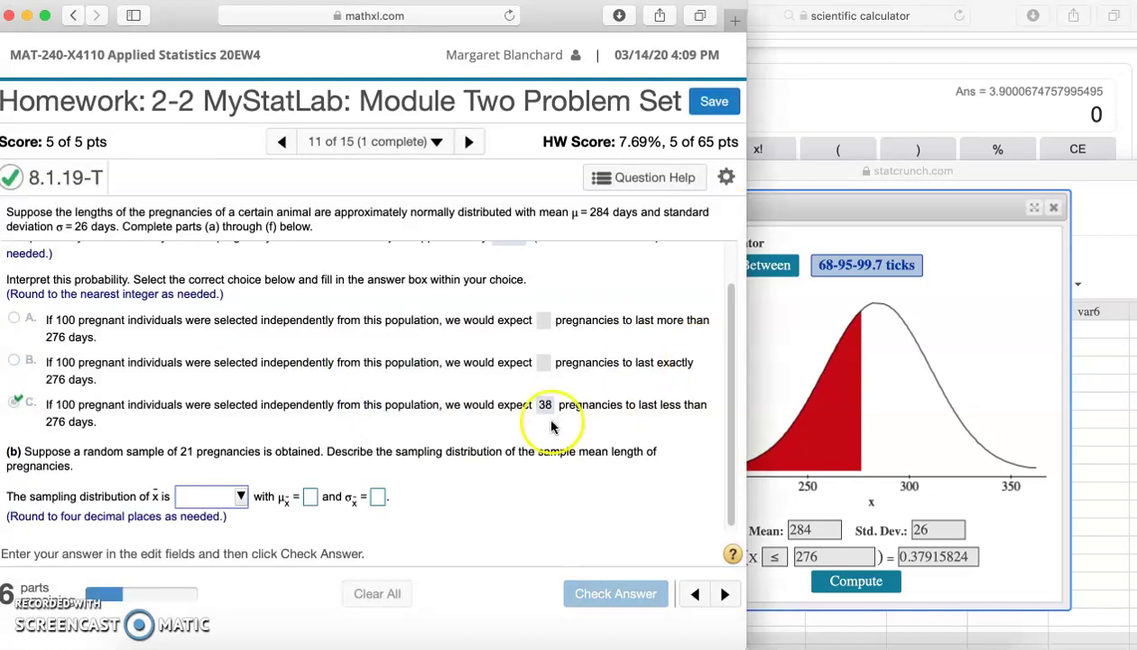
Set part (b)'s sampling distribution of x̄ to normal with mean 284
scroll(731, 361, down, 1)
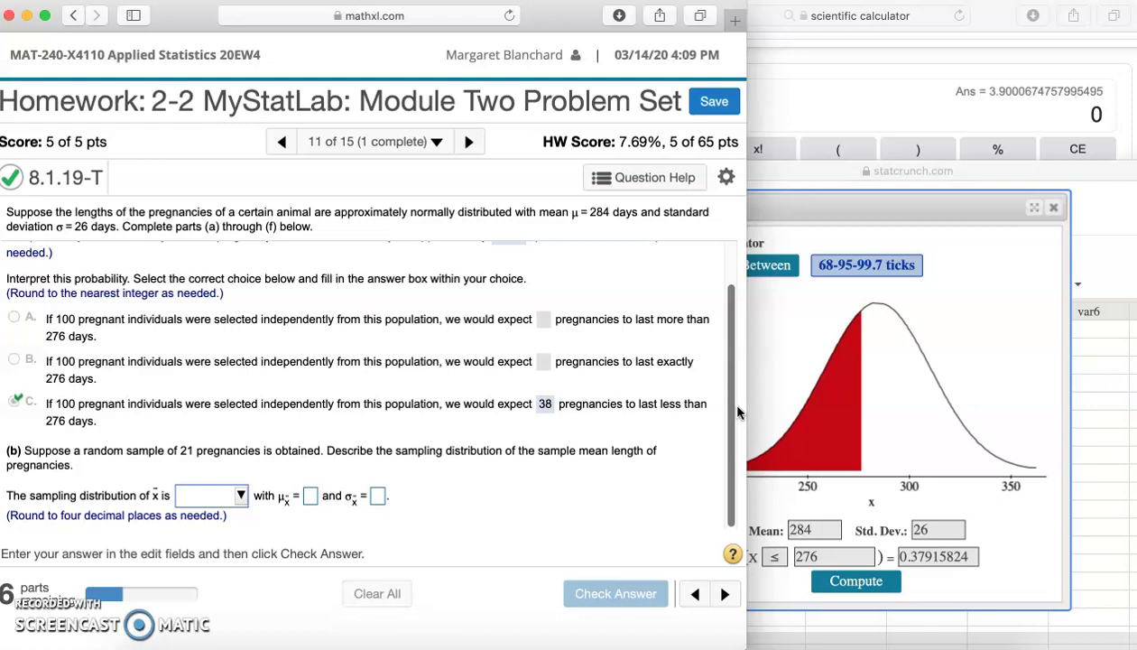
click(214, 496)
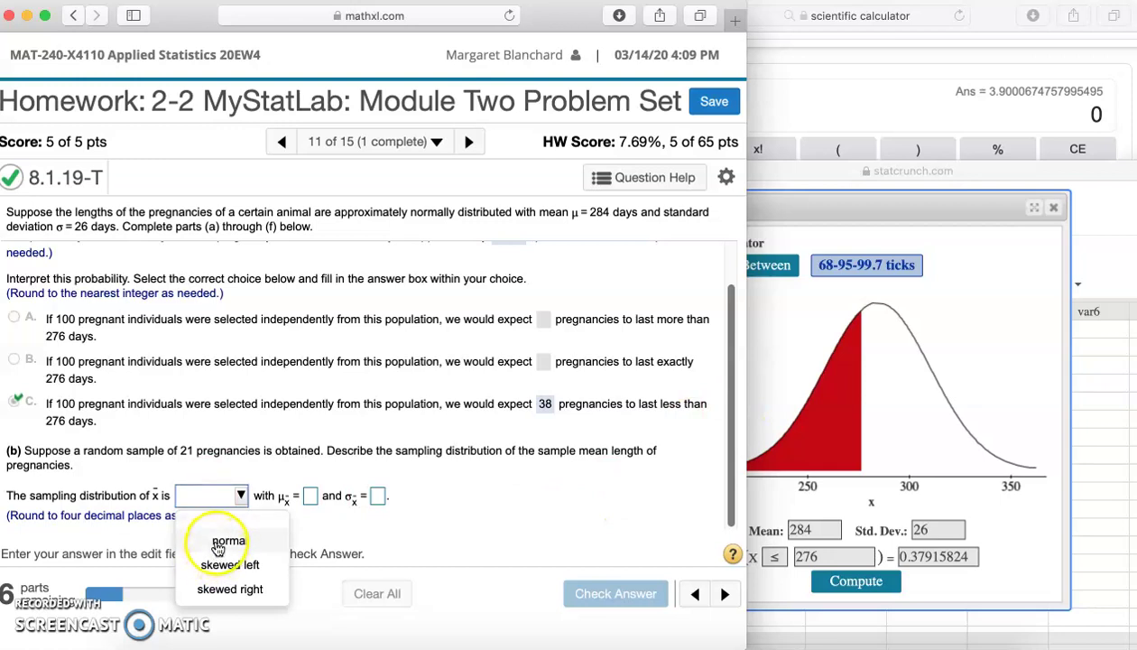
click(218, 541)
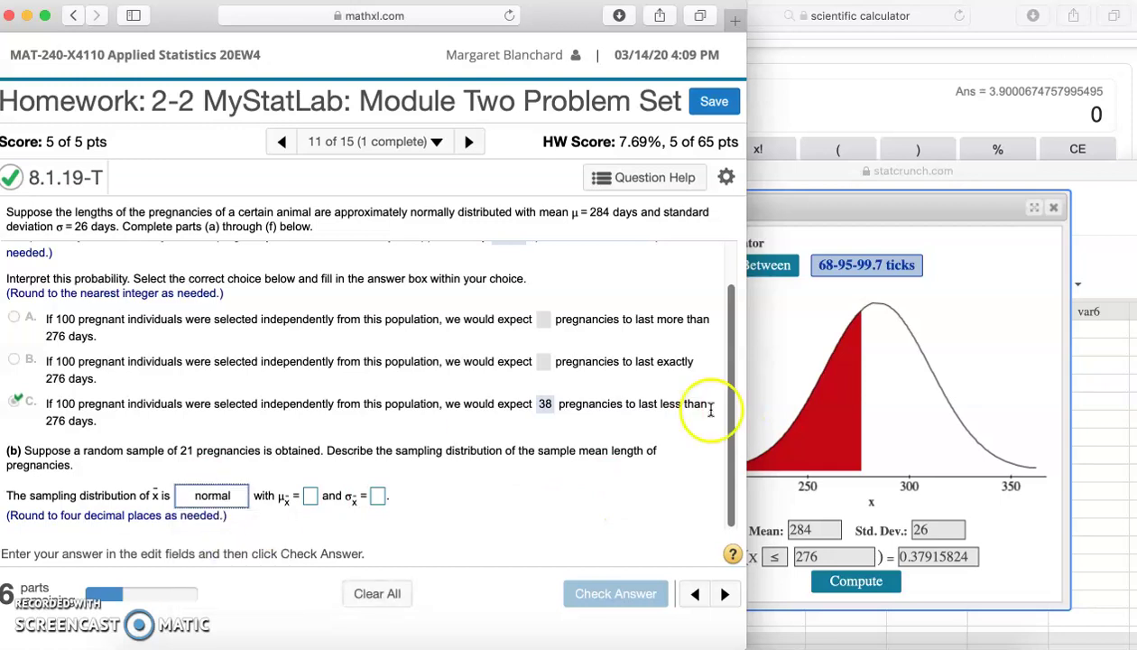
click(307, 496)
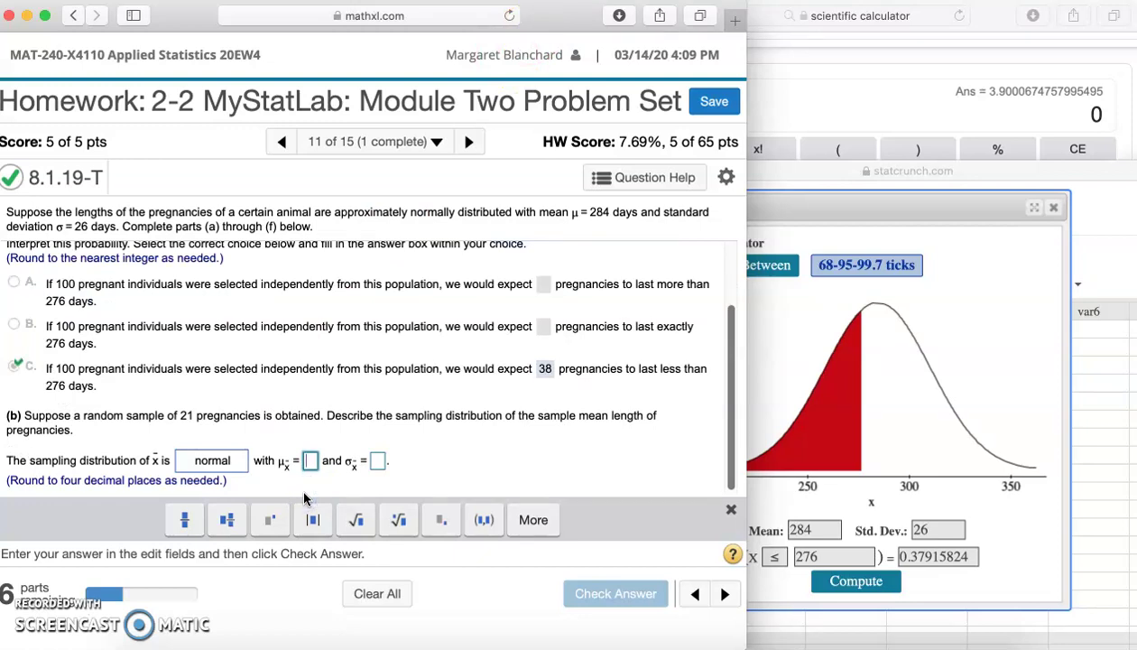
text(284)
click(392, 461)
Reveal the whiteboard showing σx̄ = σ/√n, minimize its recording window, and restore the homework
drag(546, 17, 633, 64)
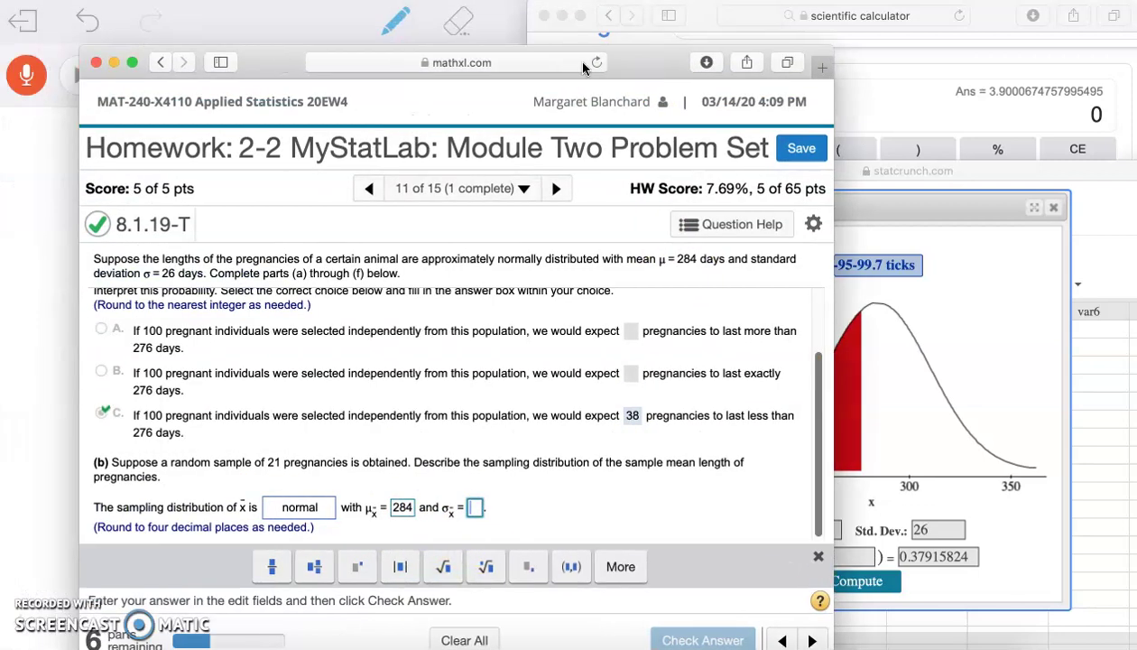
click(17, 163)
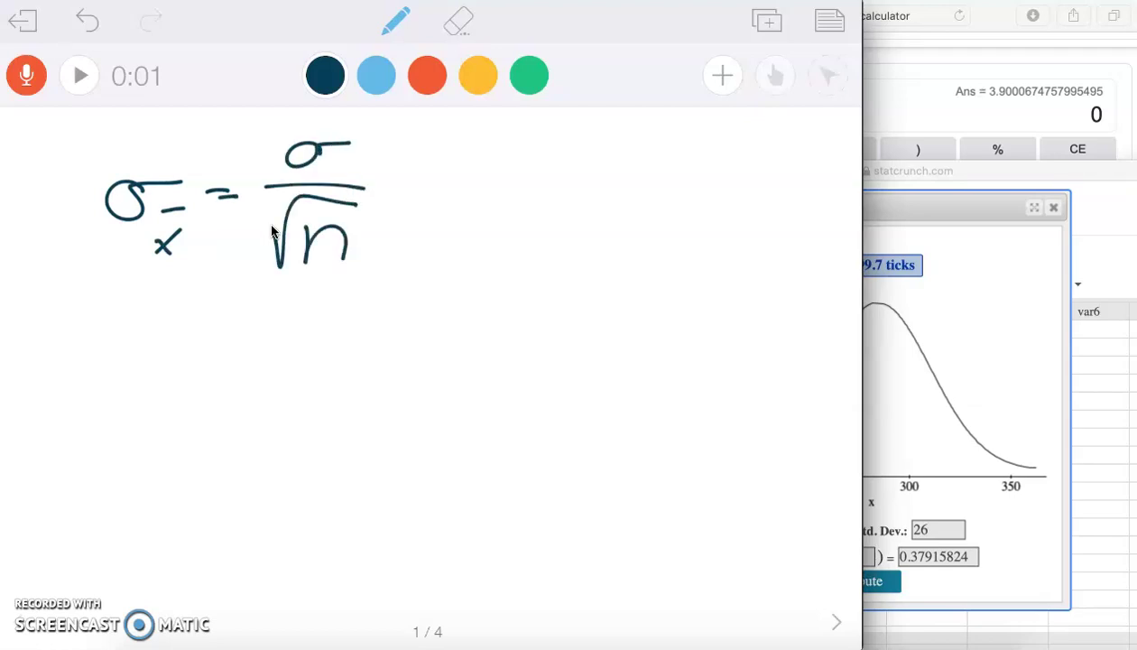
mouse_move(56, 41)
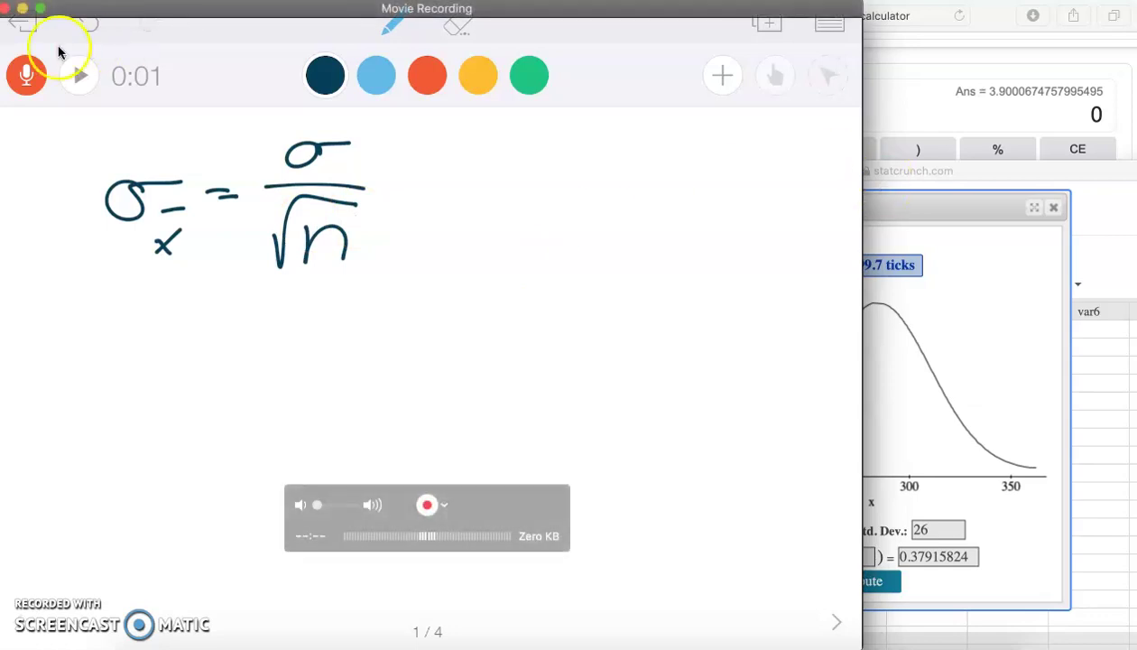
click(22, 8)
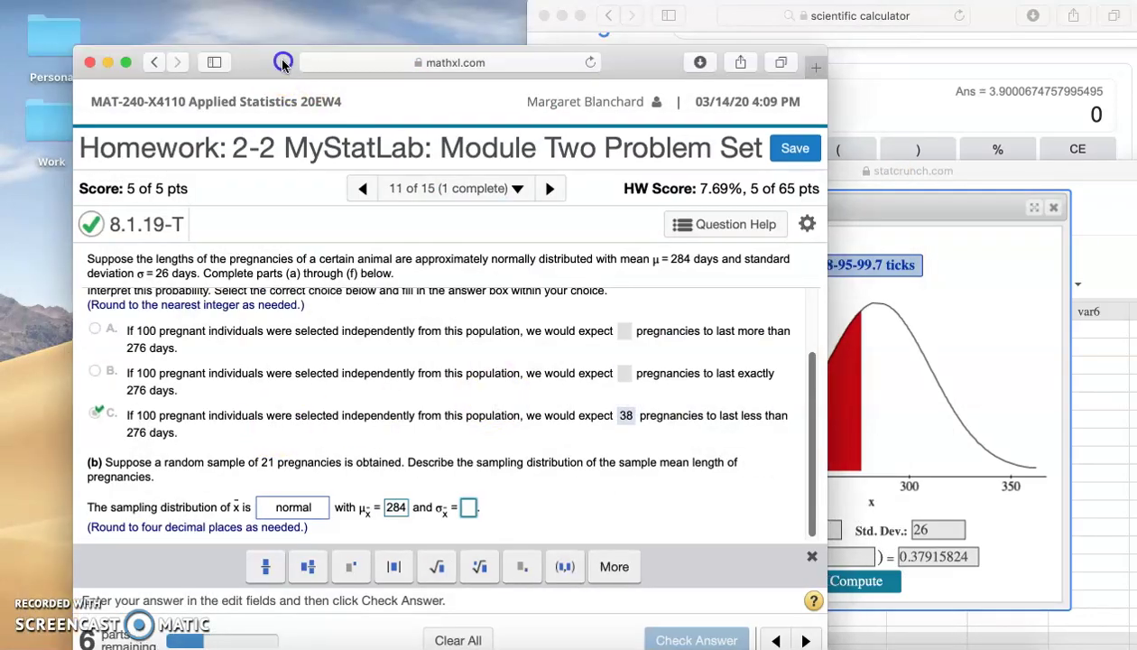
drag(282, 63, 210, 16)
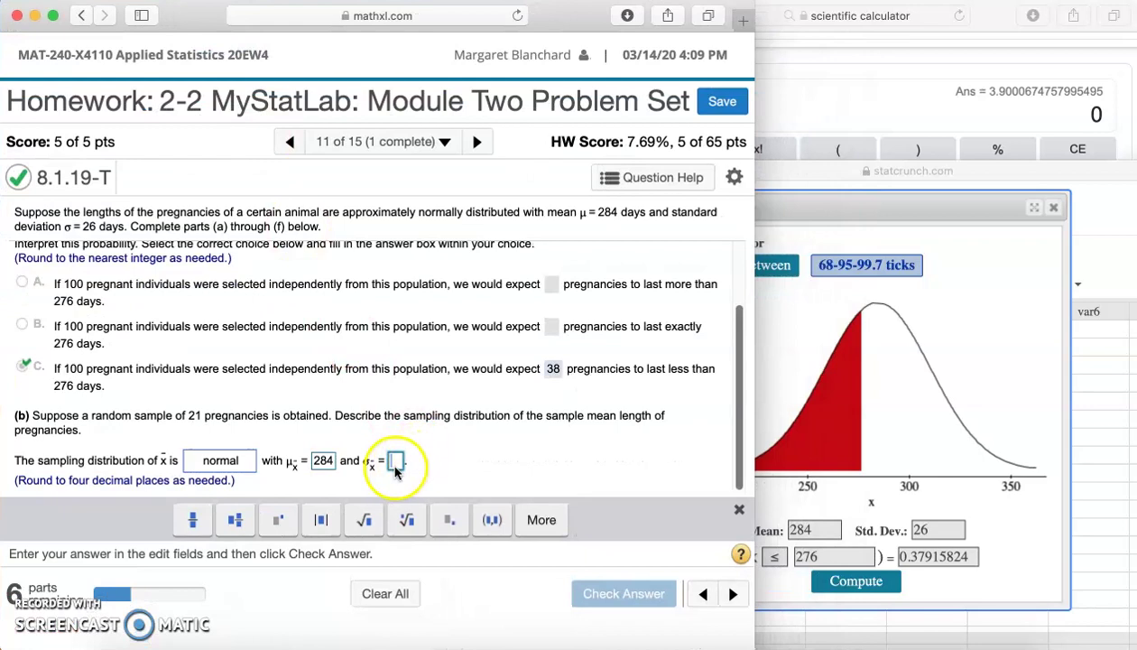
Restore the minimized whiteboard recording window from the Dock
drag(736, 381, 741, 434)
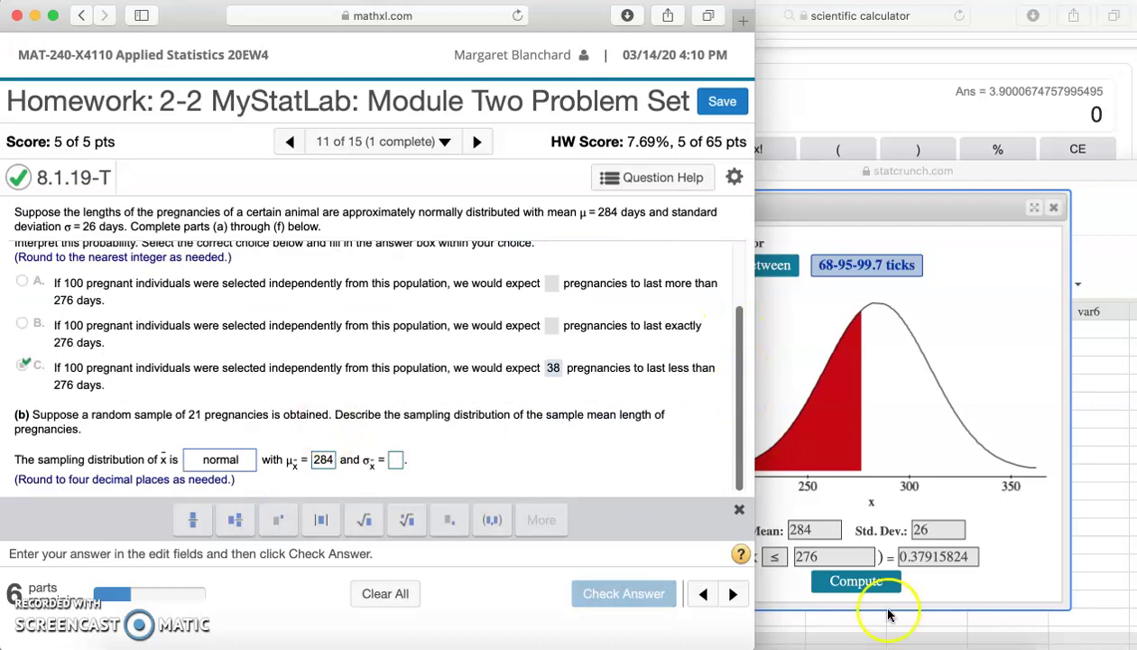
click(970, 642)
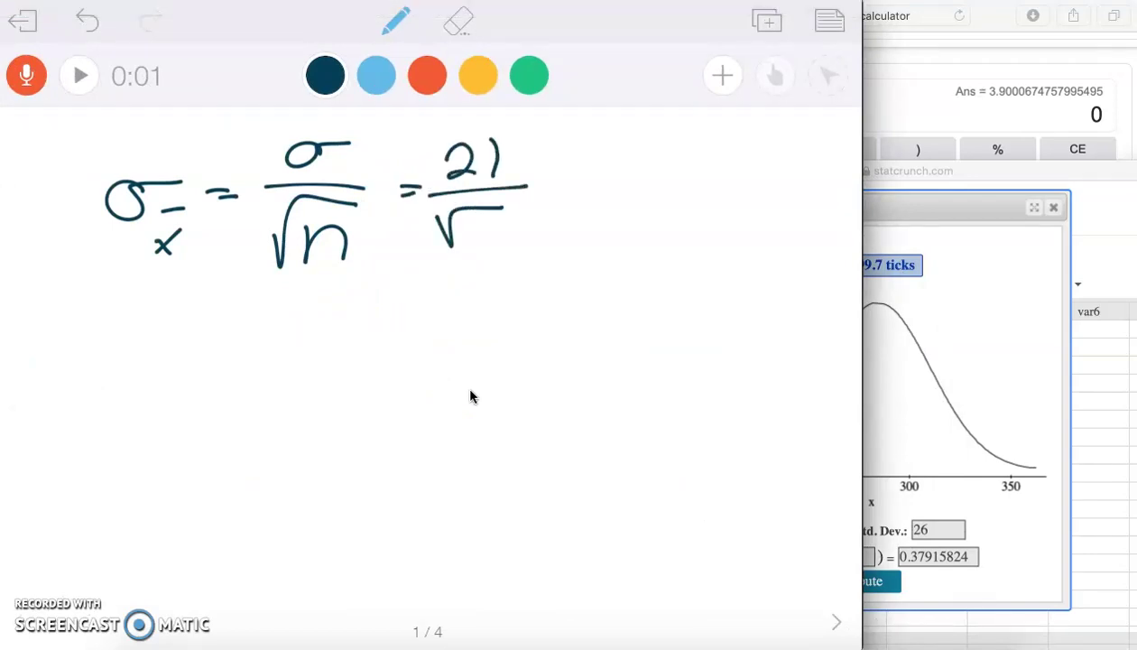
Move the whiteboard showing σx̄ = 26/√21 aside and bring the Desmos calculator forward
drag(261, 11, 624, 206)
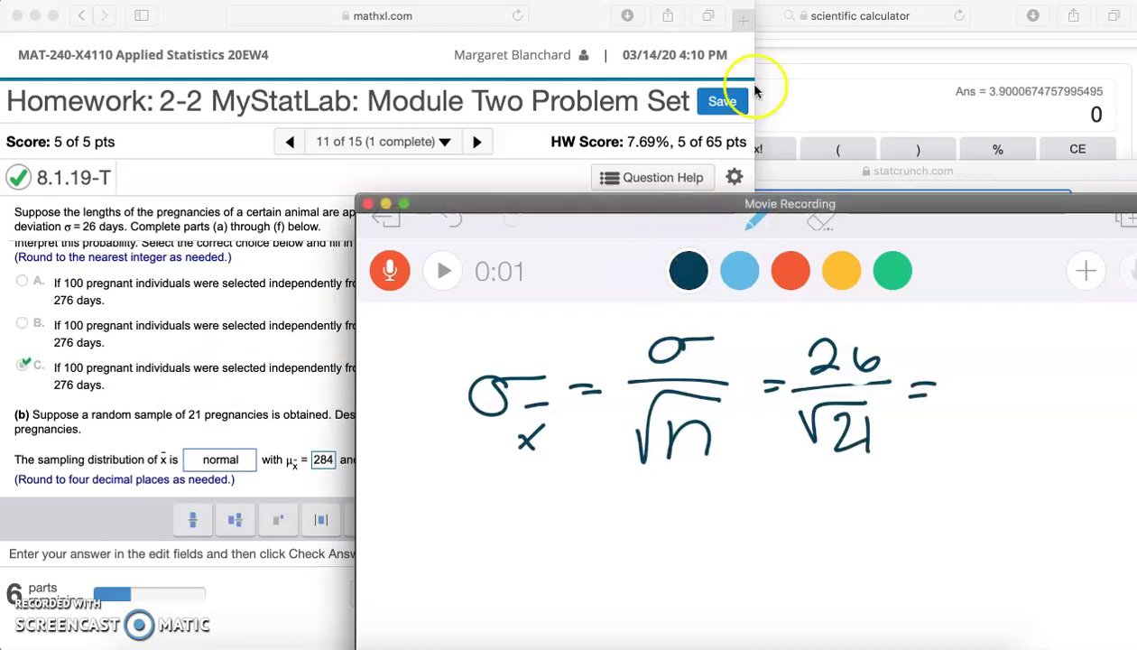
click(808, 115)
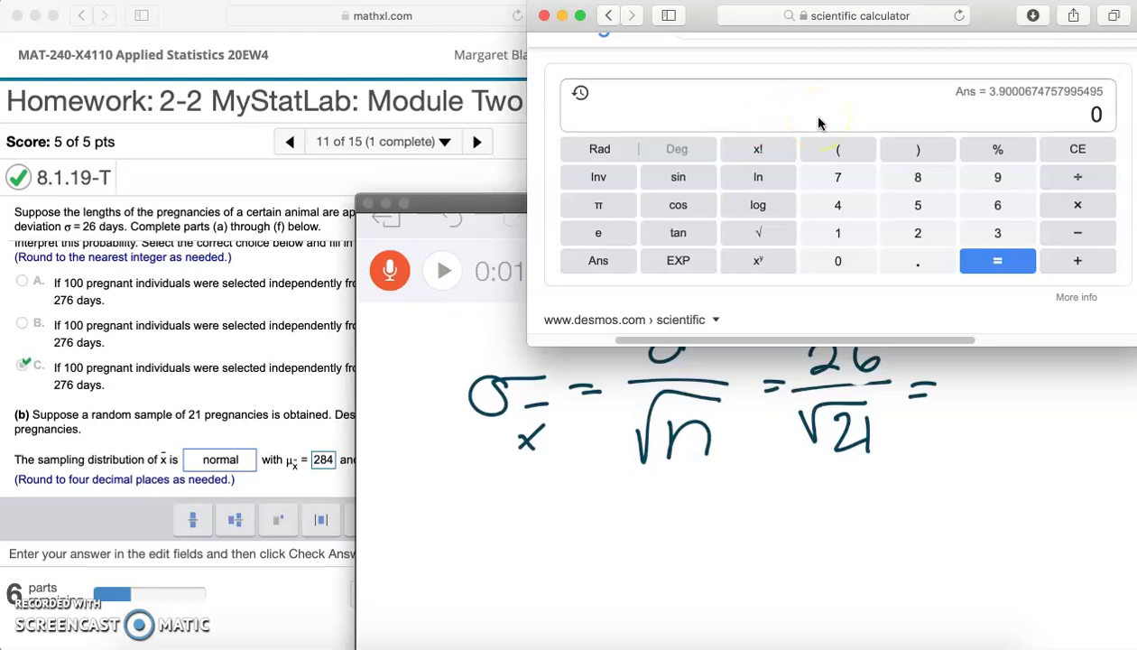
Evaluate 26 ÷ √21 = 5.67366514614 in Desmos, then go back to the homework page
click(913, 235)
click(994, 211)
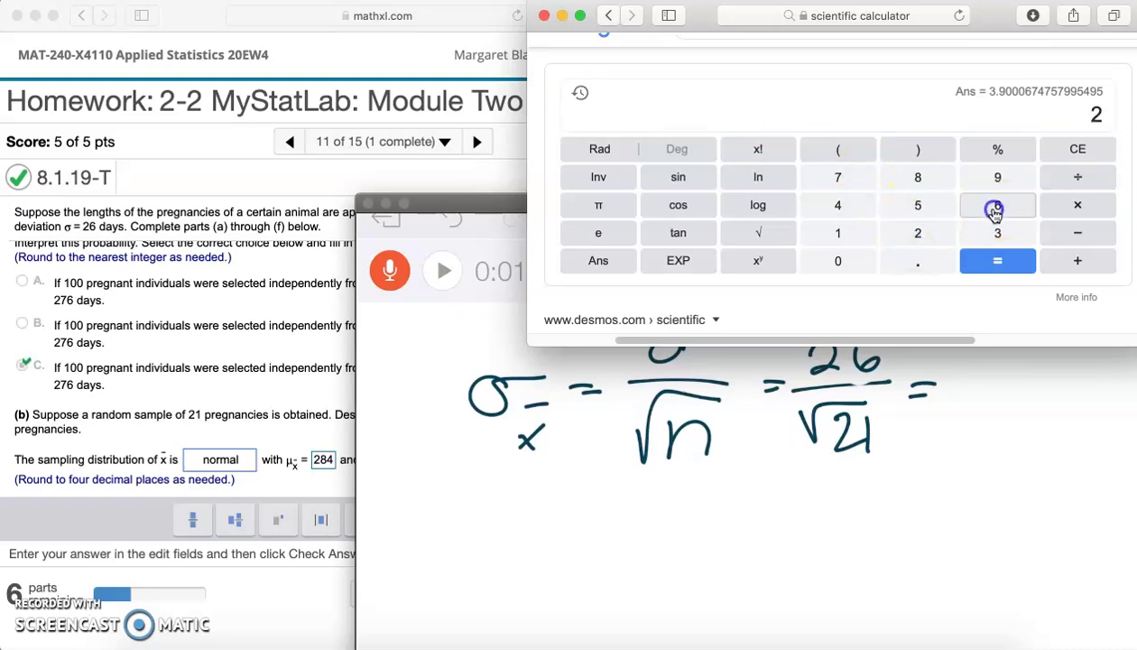
key(slash)
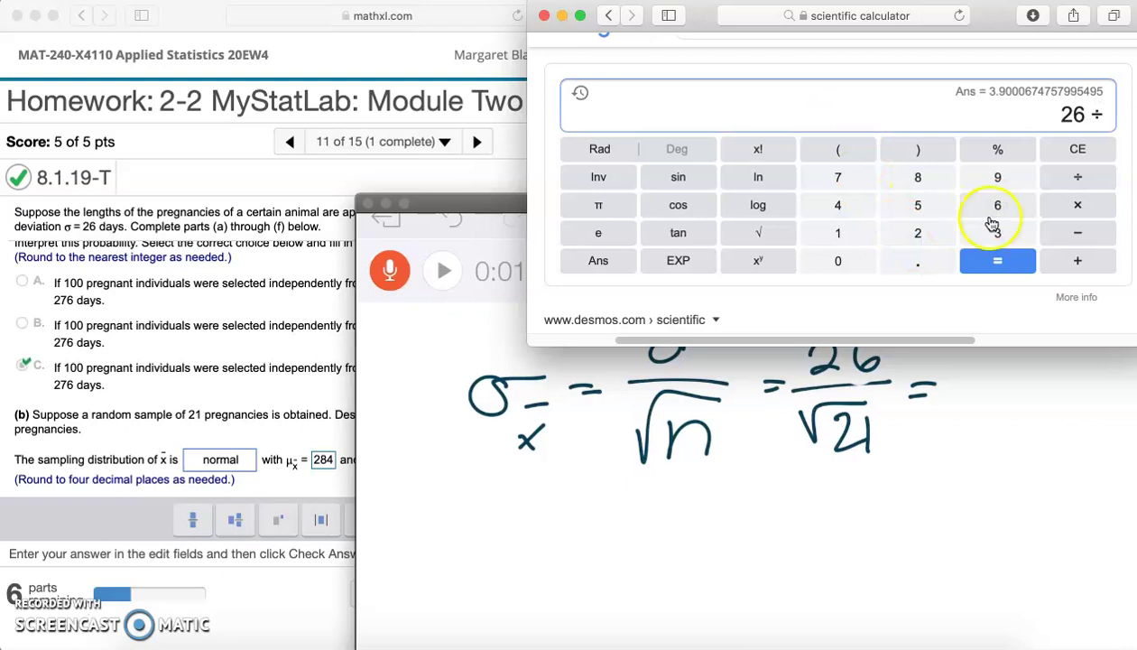
click(766, 237)
text(21)
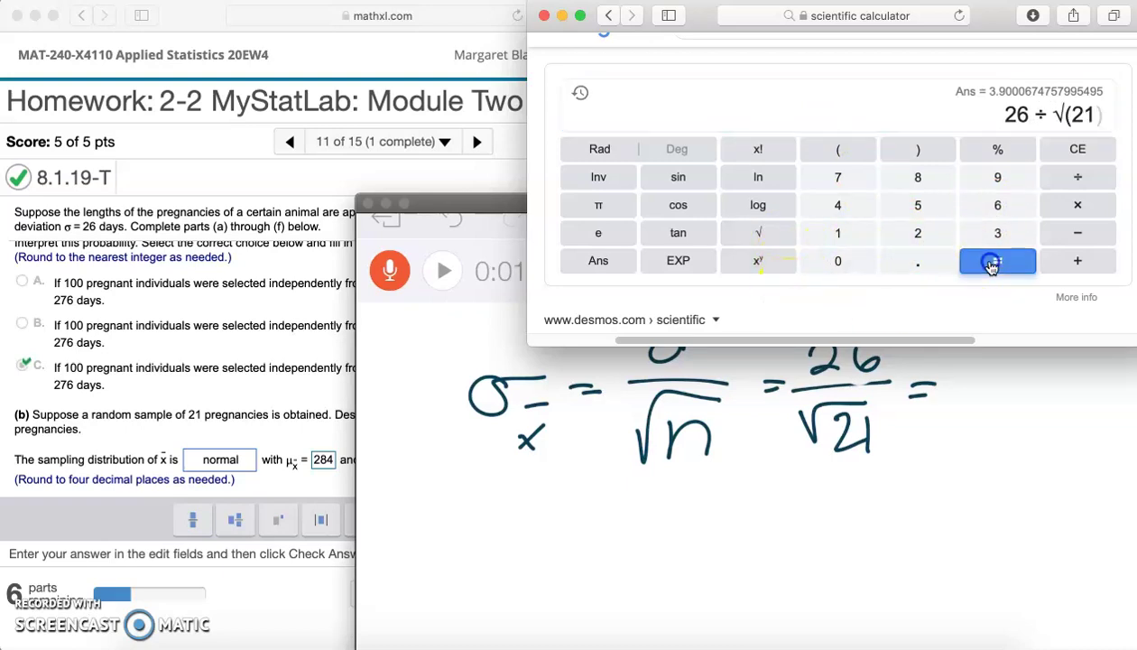
click(988, 261)
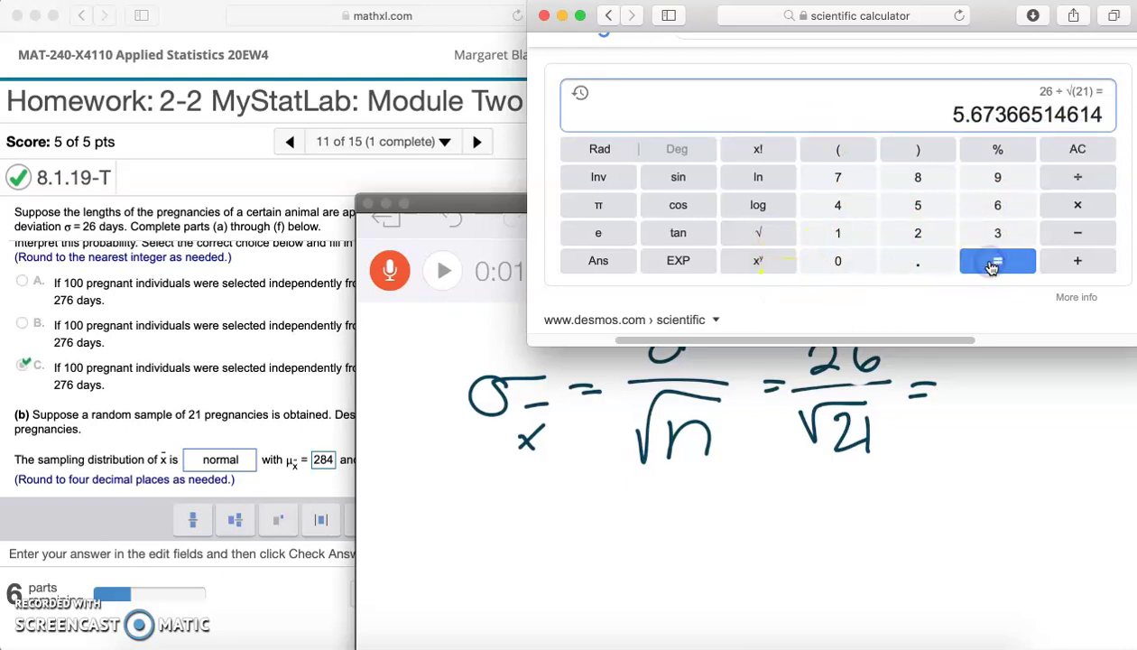
click(280, 262)
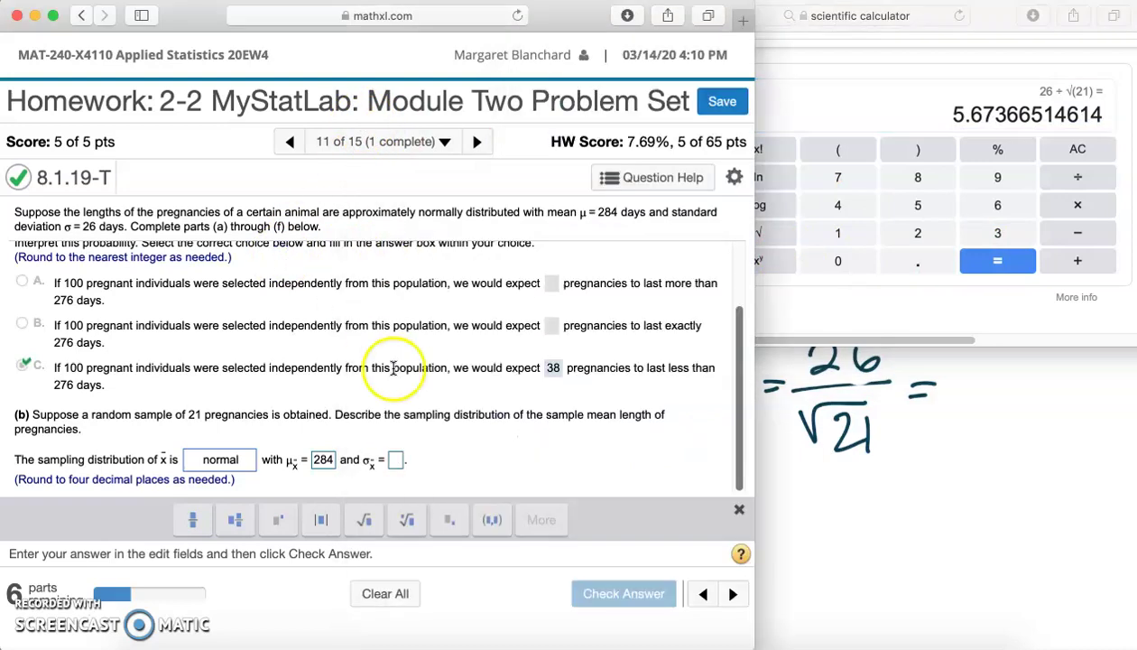
Enter 5.6737 as σx̄ for part (b), check it, and dismiss the Excellent! message
click(396, 460)
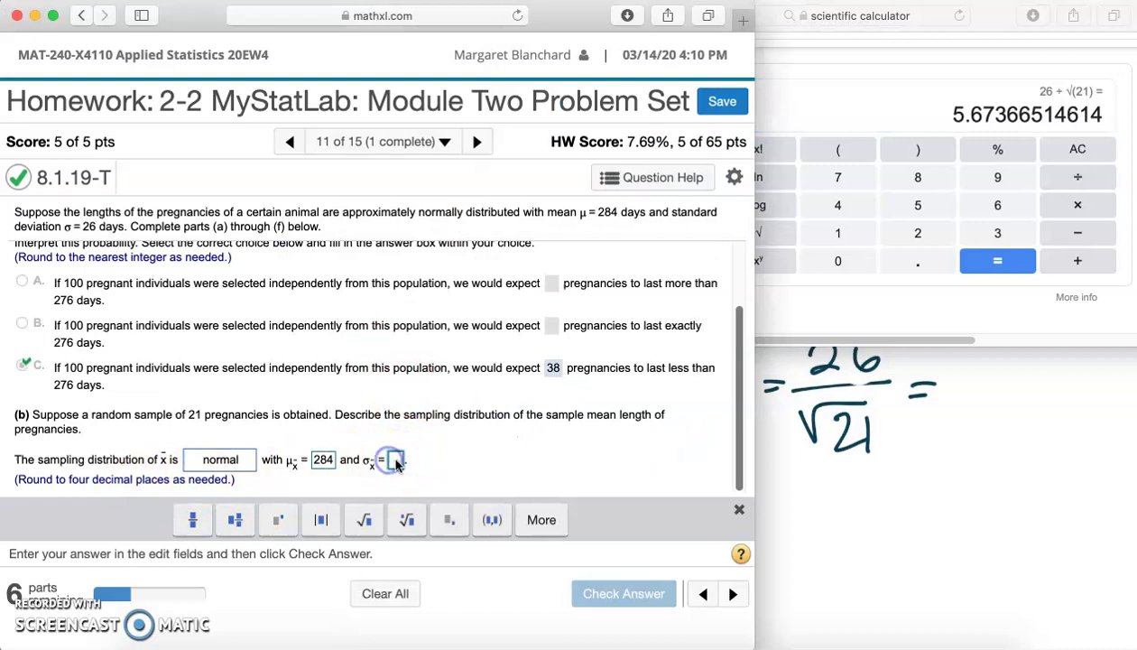
text(5.67)
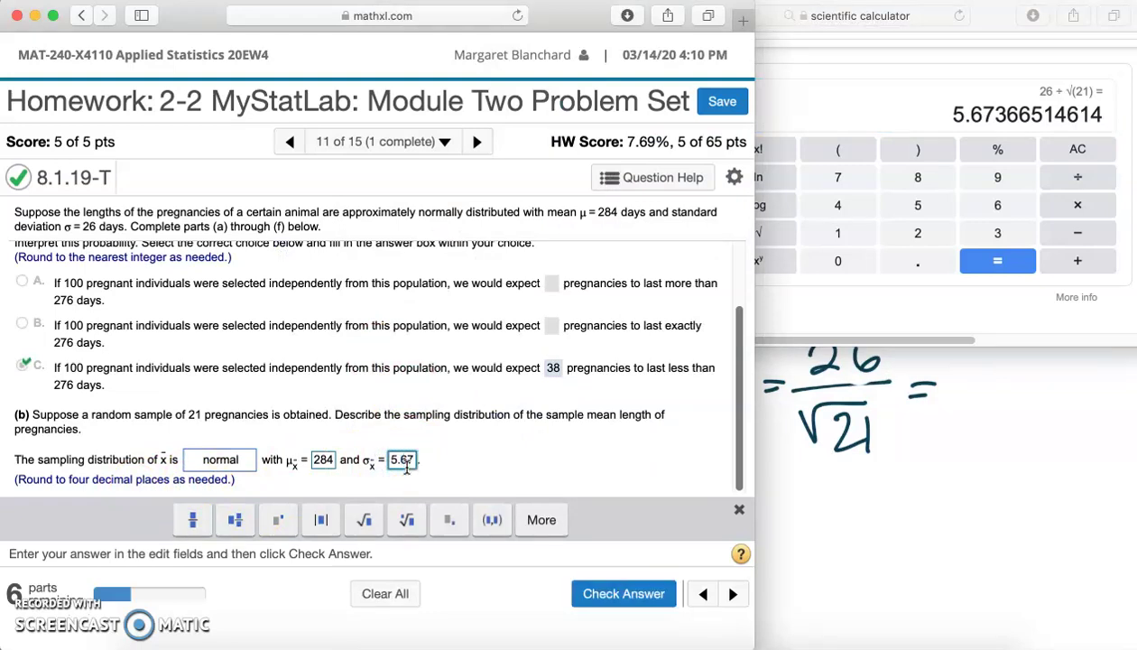
text(37)
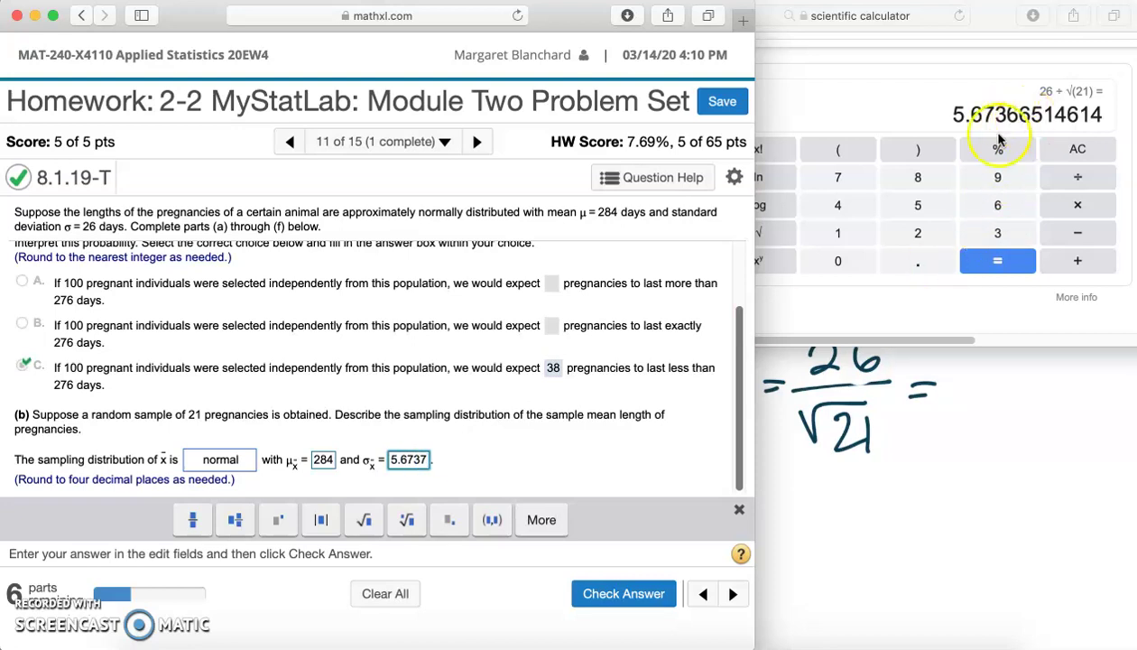
click(619, 592)
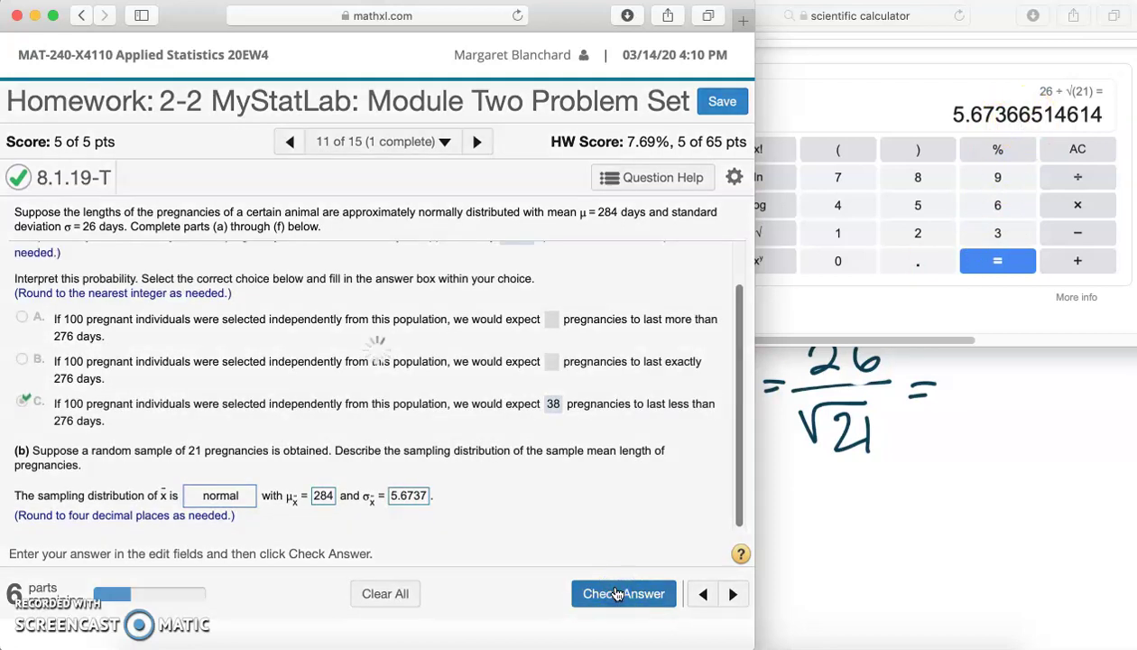
click(376, 413)
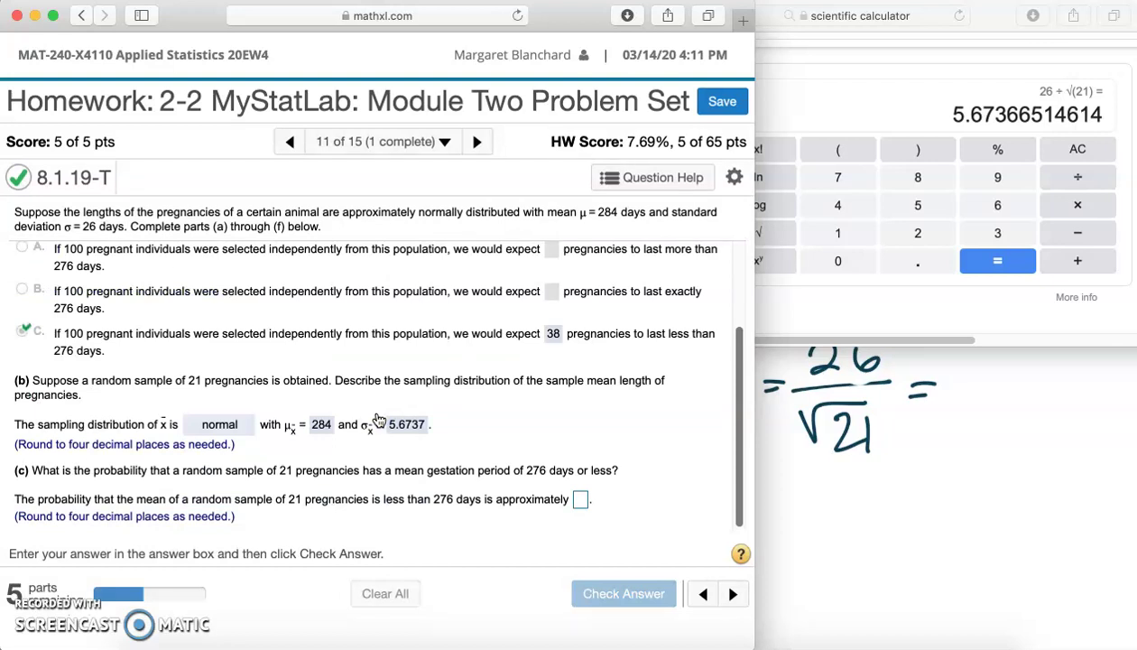
Highlight the part (c) question wording about 21 pregnancies, then bring the whiteboard forward
drag(738, 395, 735, 303)
drag(142, 253, 279, 255)
drag(740, 253, 741, 386)
drag(184, 469, 470, 471)
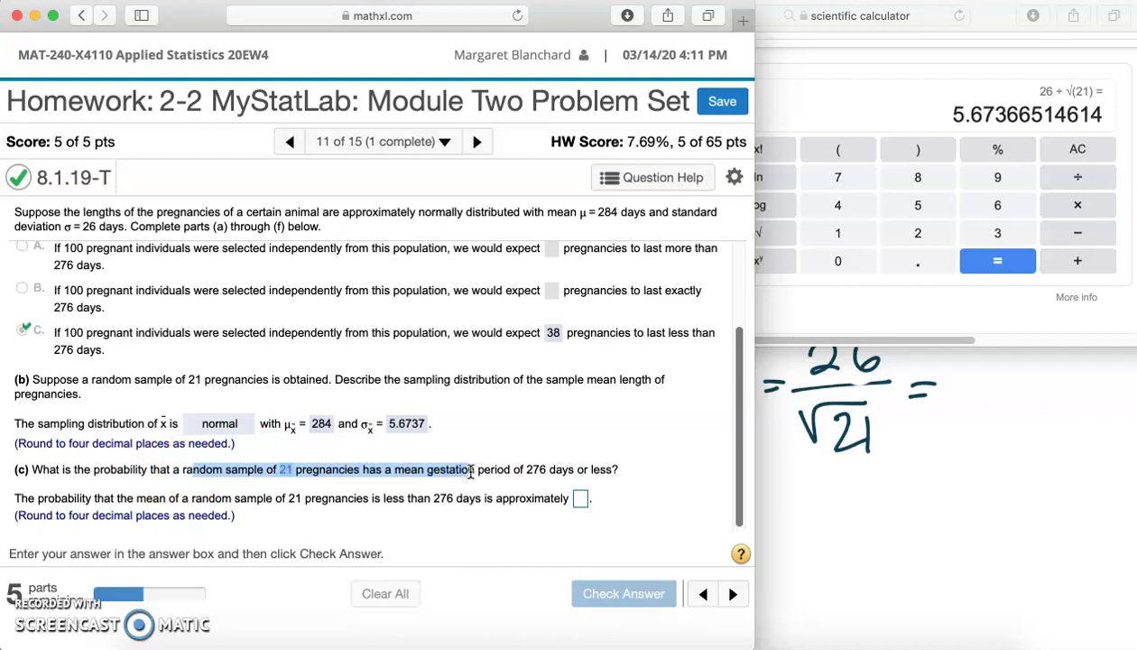
drag(771, 444, 905, 438)
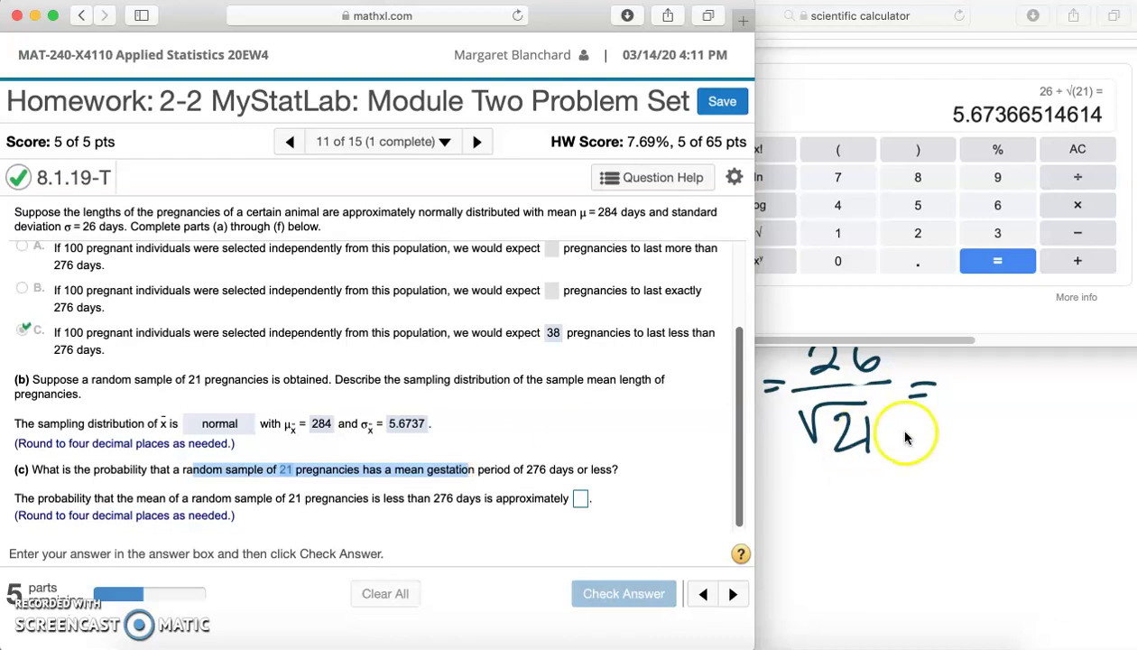
click(906, 438)
Compute P(X ≤ 276) = 0.07926768 in the Normal Calculator with mean 284, SD 5.6737
click(382, 199)
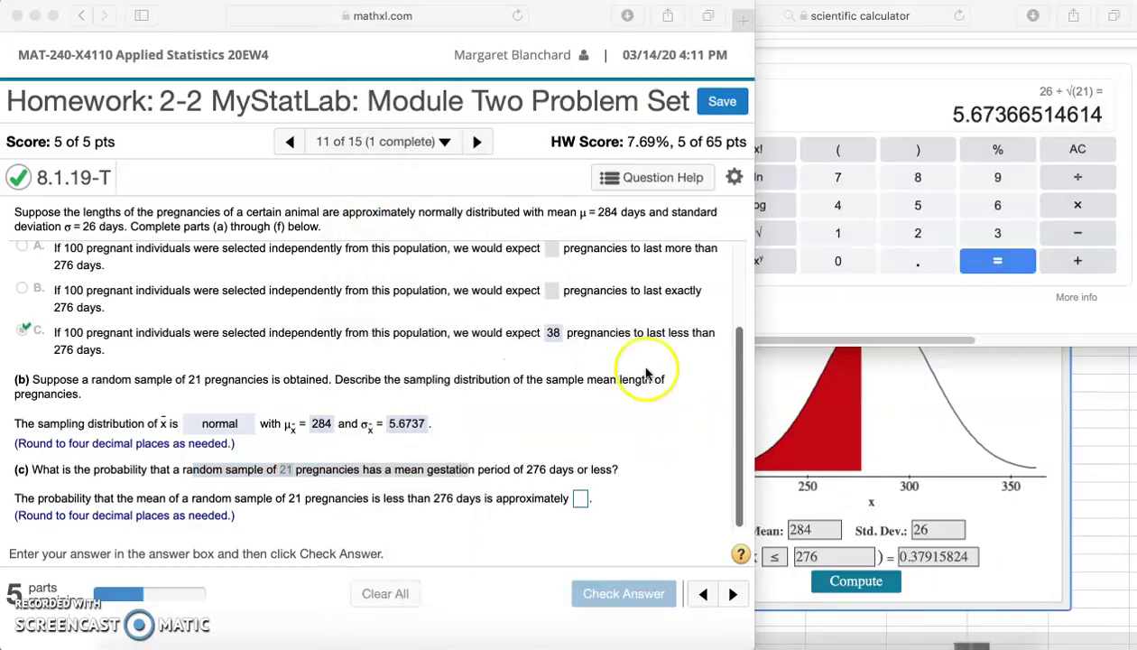
click(1066, 431)
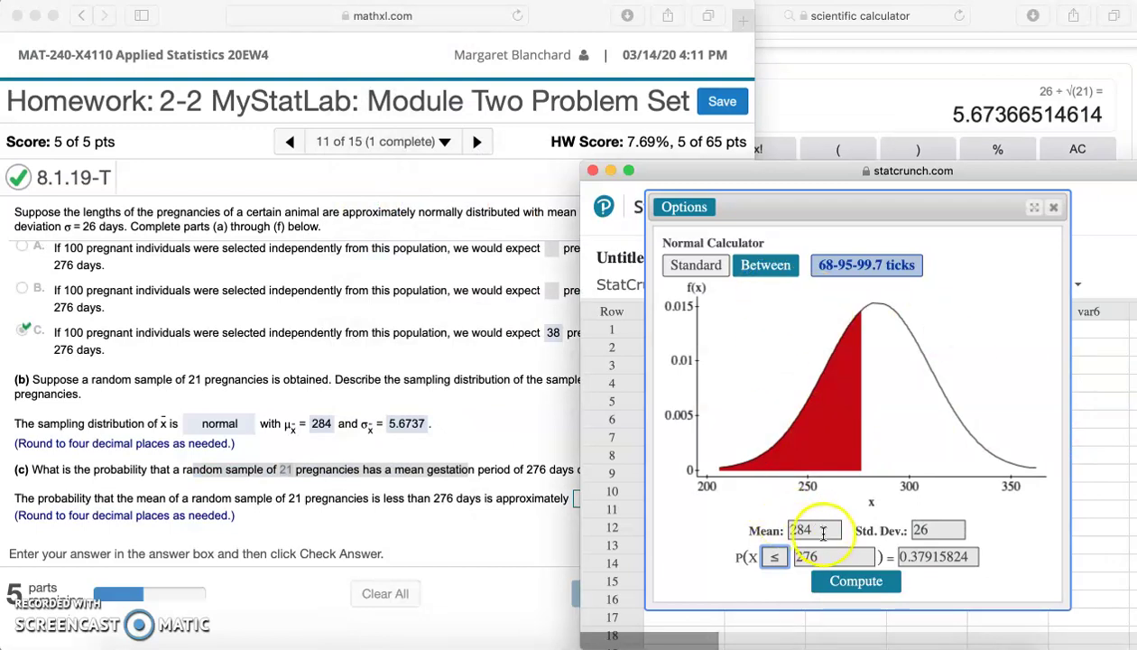
click(789, 529)
double_click(925, 530)
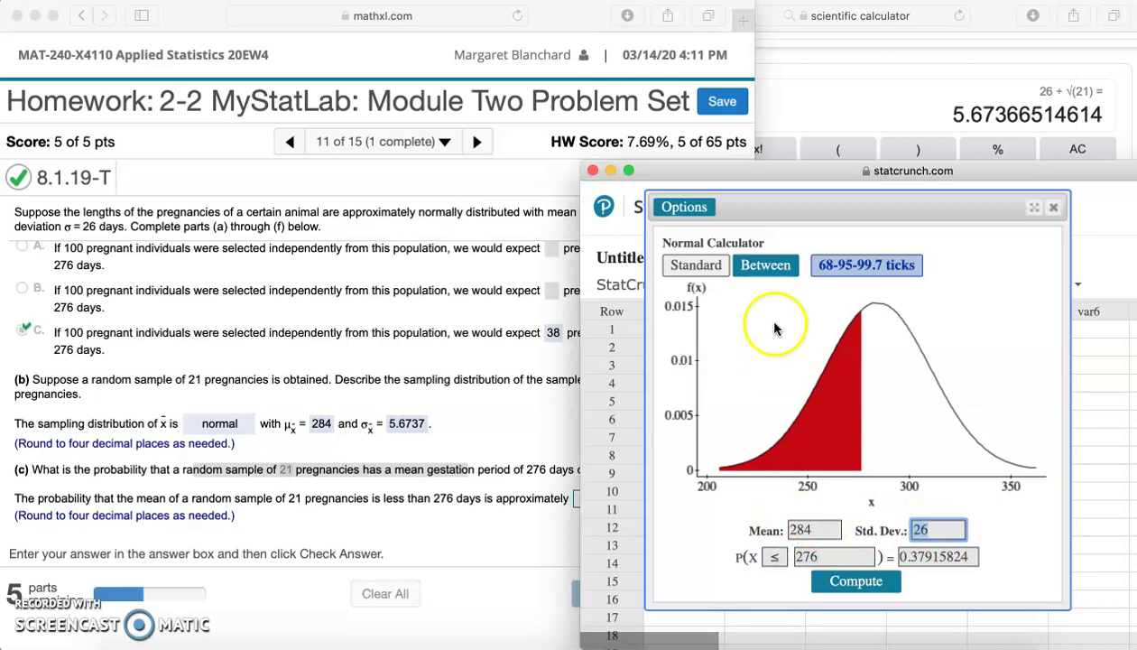
drag(724, 178, 766, 115)
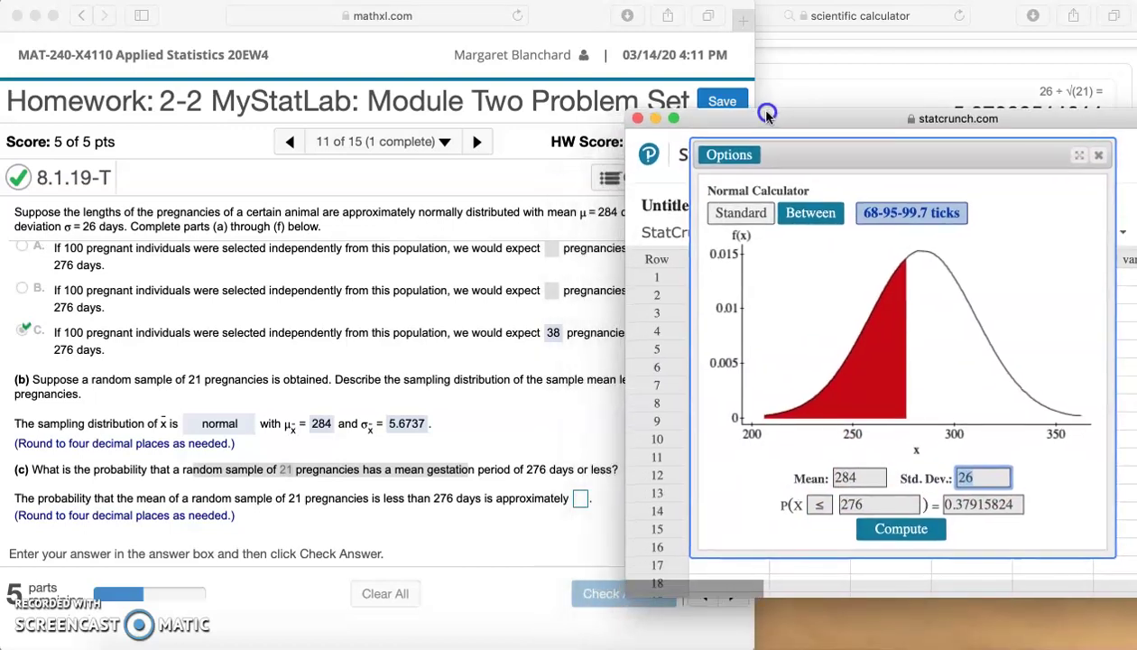
text(5)
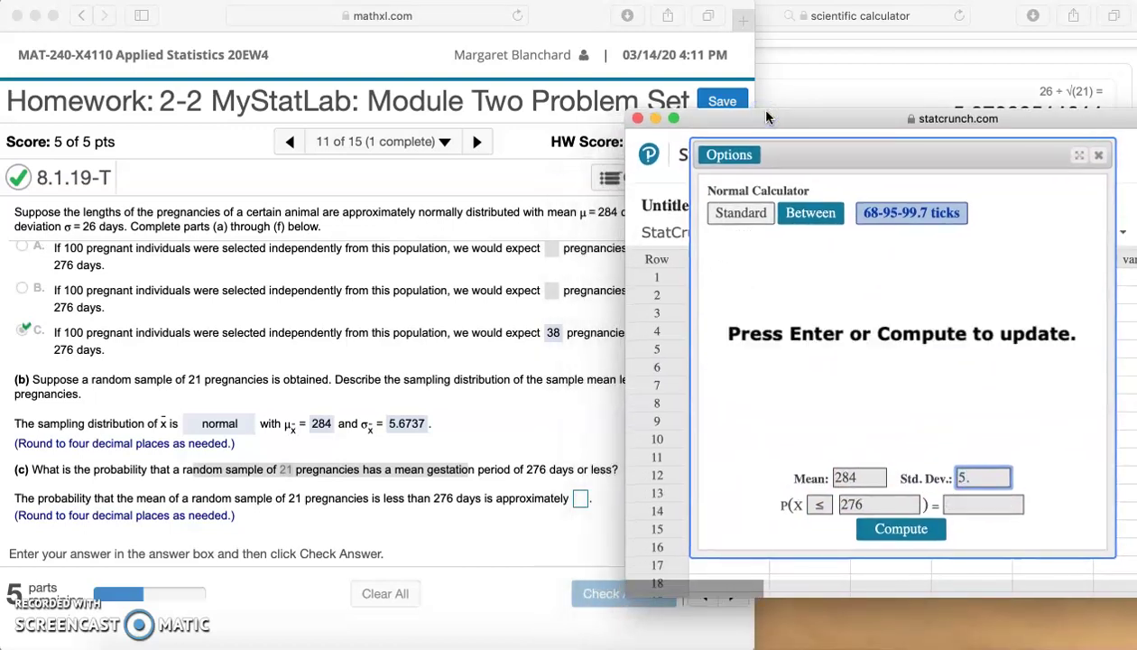
text(.6737)
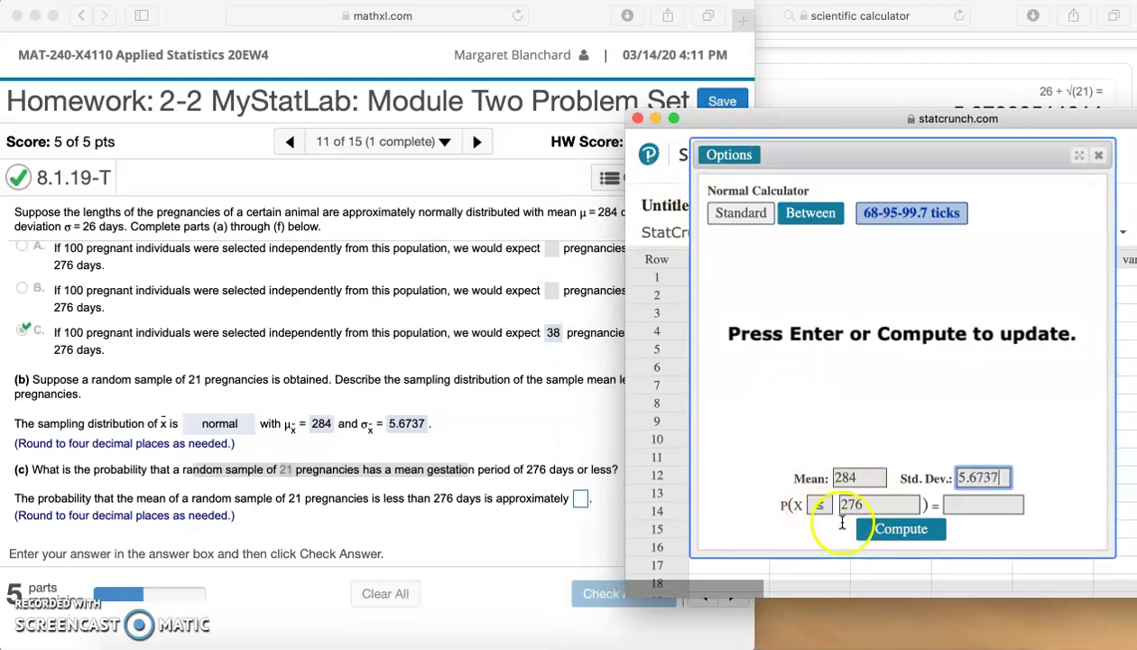
click(897, 529)
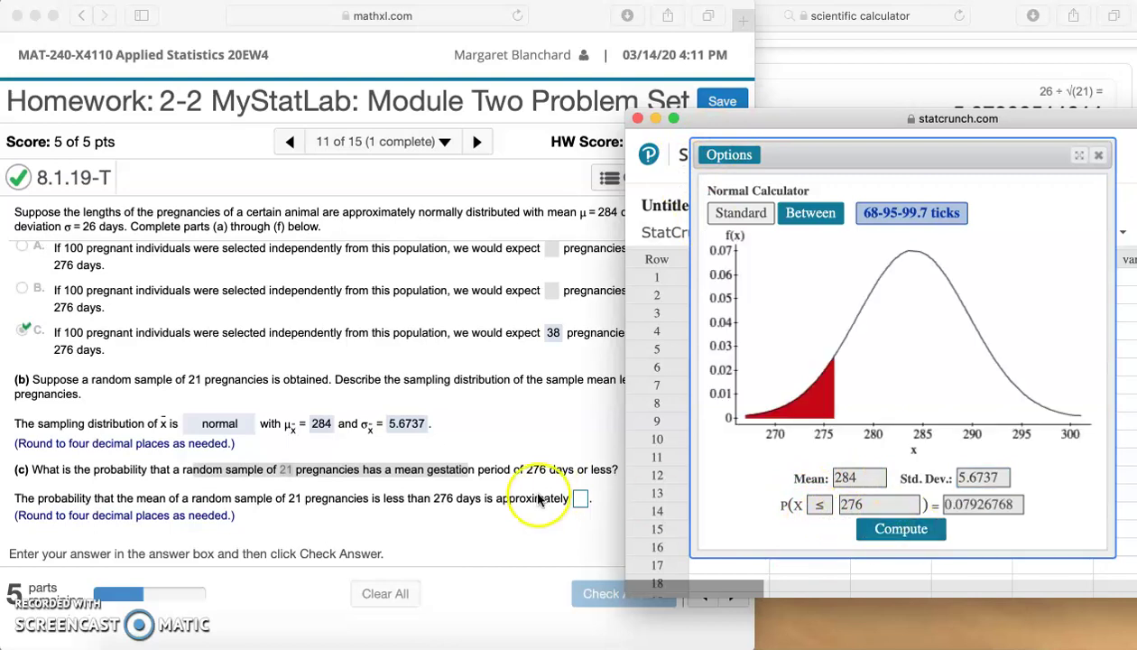
click(578, 499)
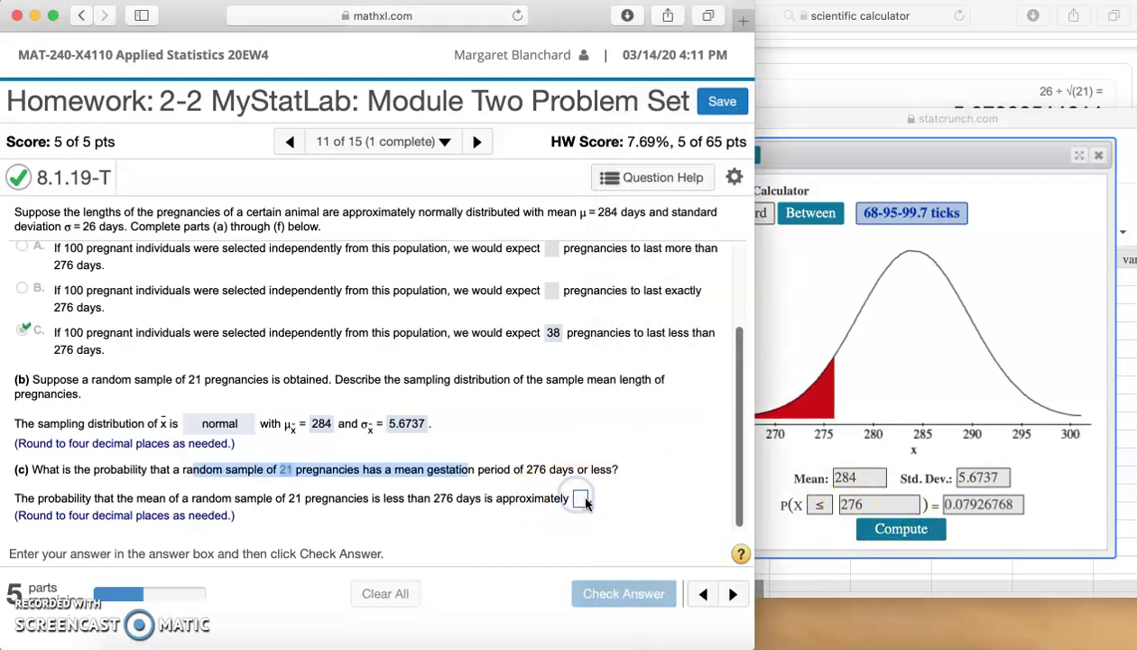
click(583, 502)
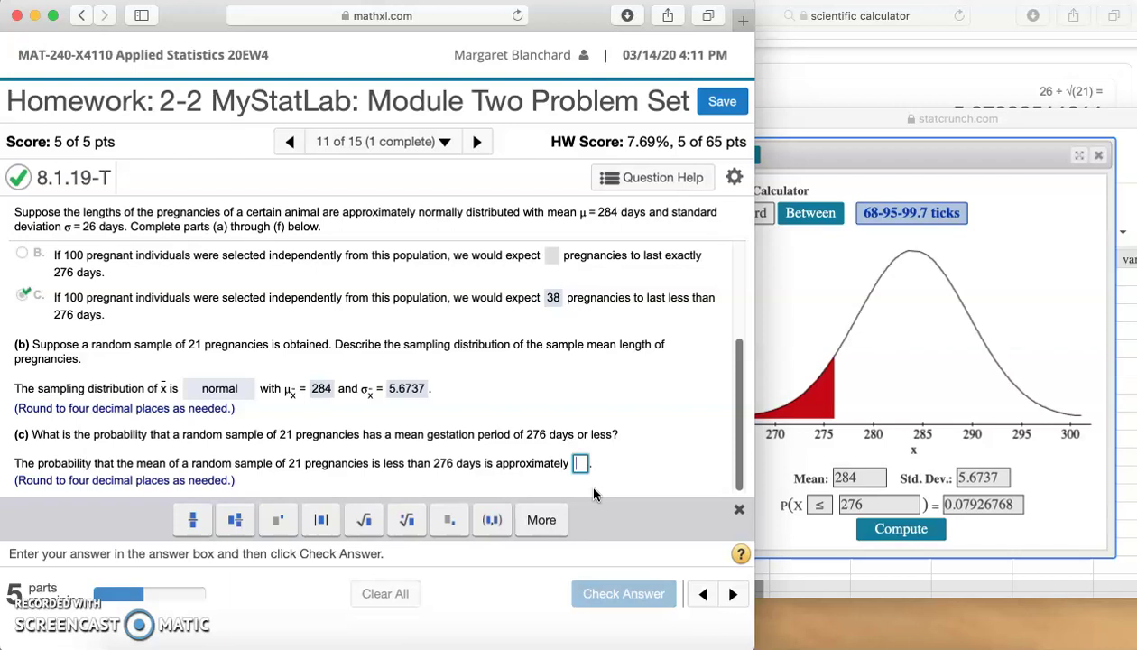
Answer part (c) with .0793 and confirm it correct
text(.0793)
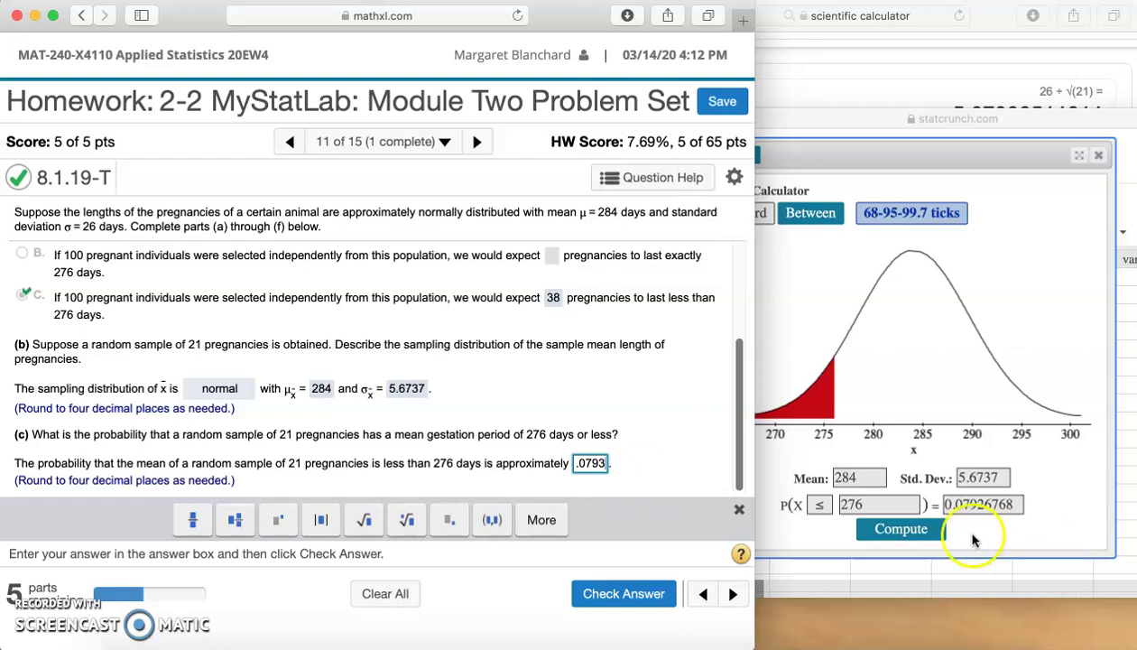
click(634, 602)
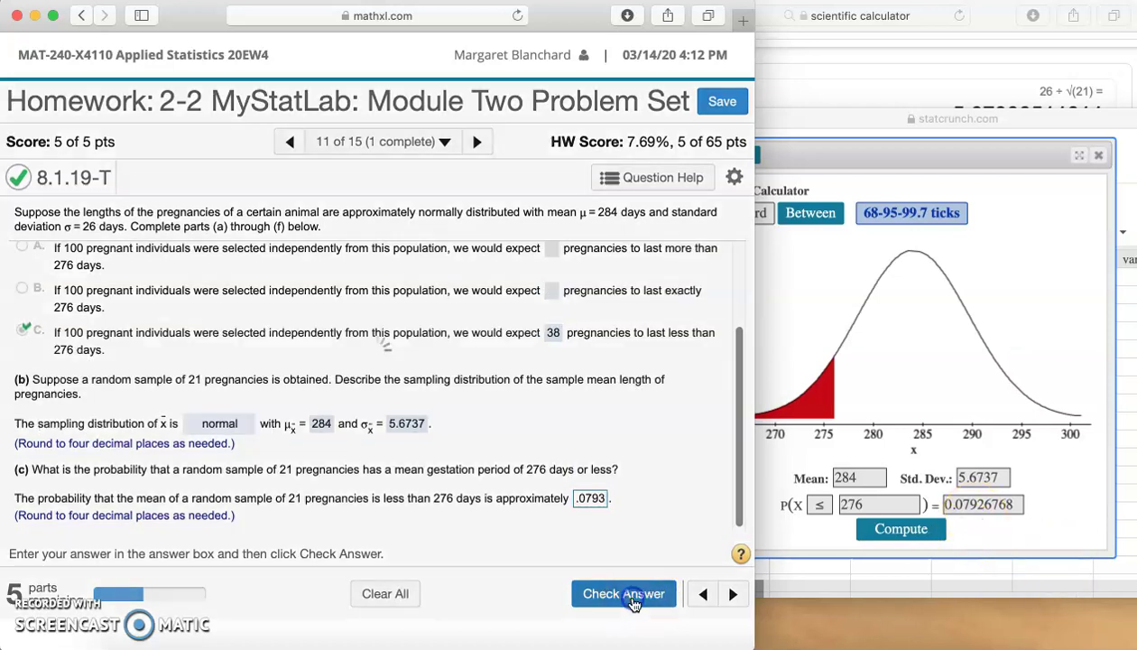
click(376, 413)
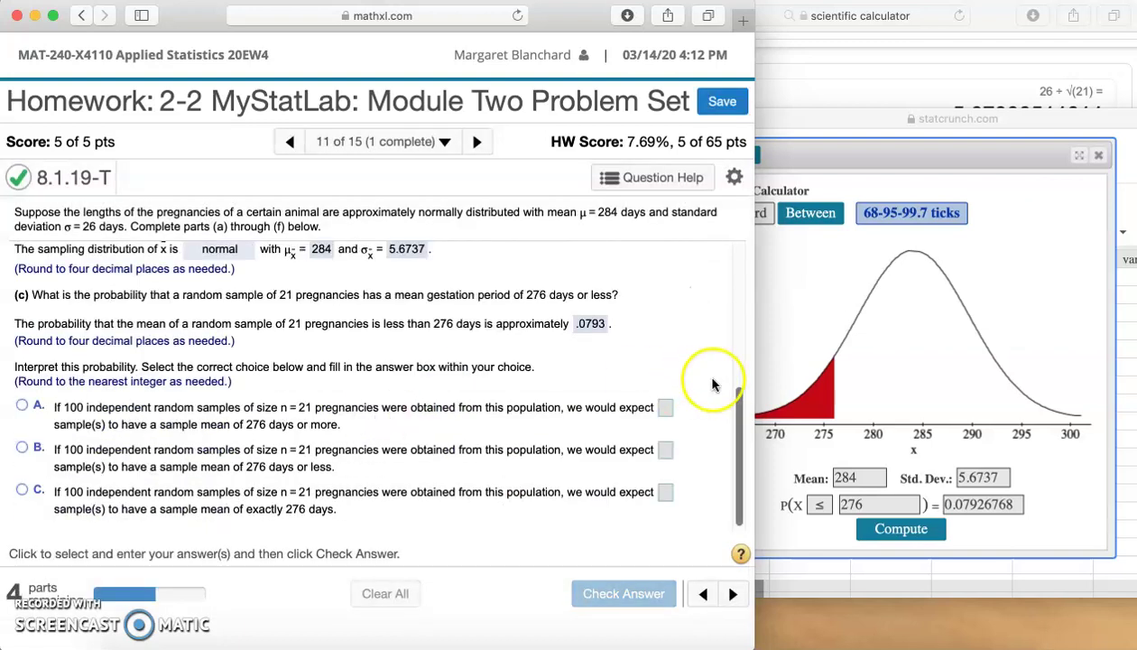
Select interpretation B, about samples averaging 276 days or less
scroll(736, 410, down, 1)
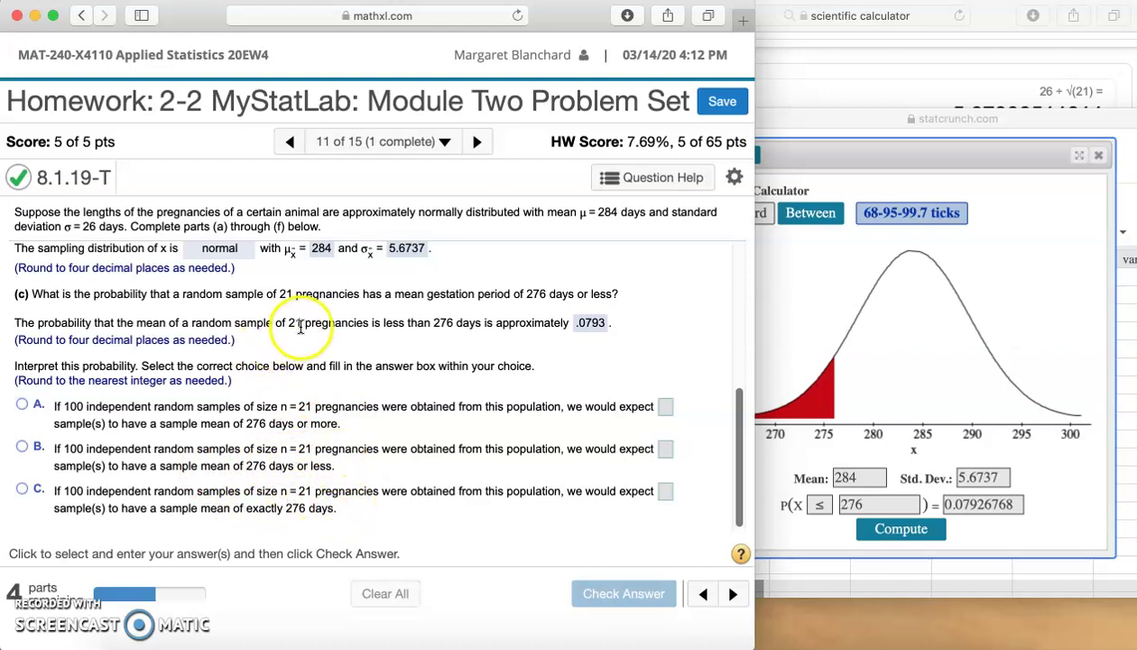
drag(350, 326, 426, 315)
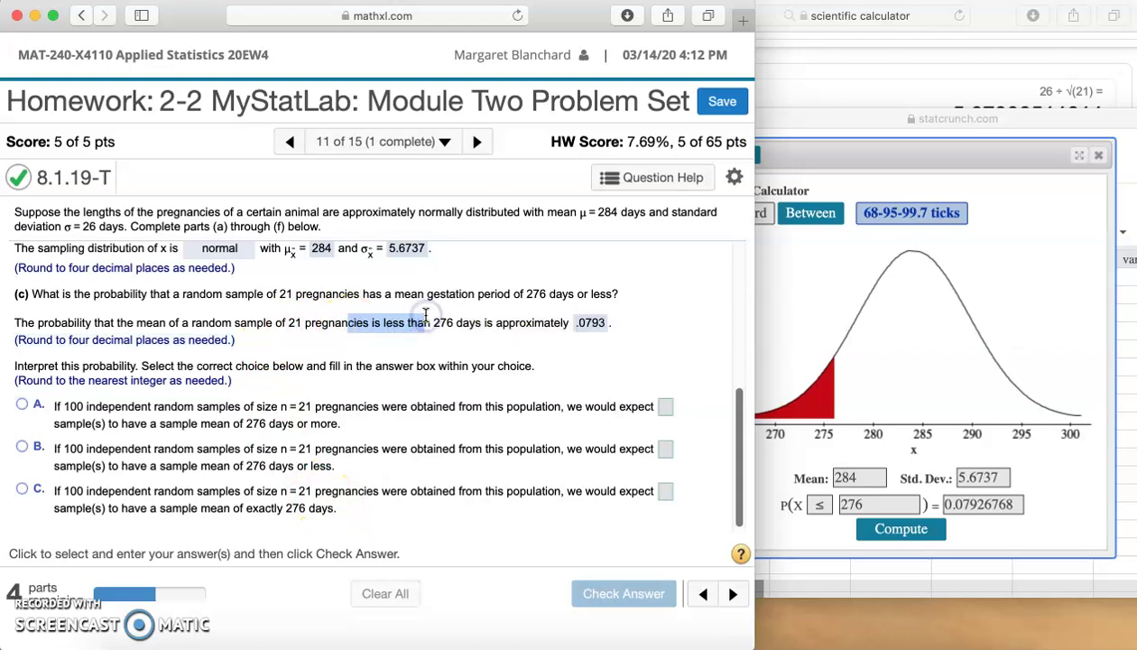
click(23, 448)
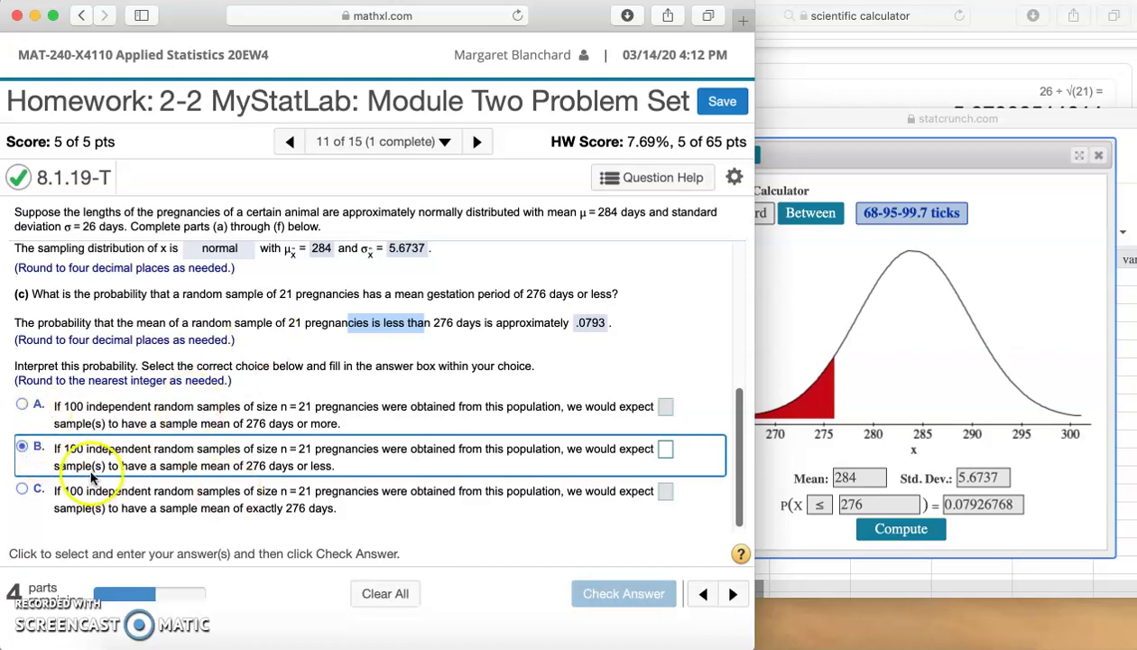
click(589, 324)
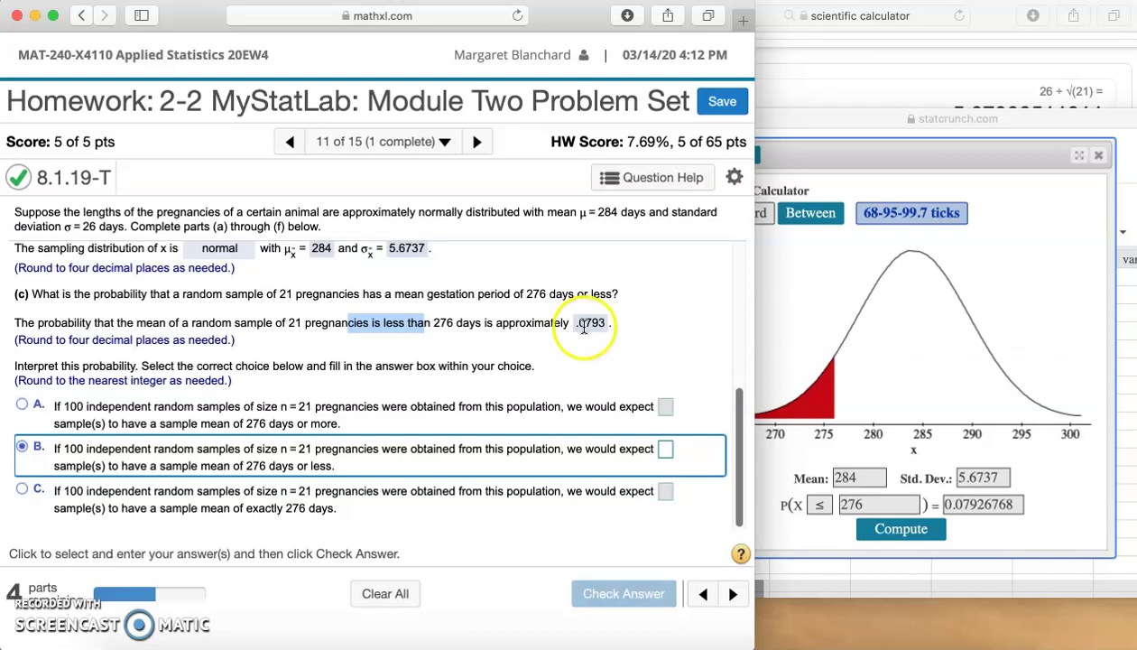
Enter 8 as the expected number of samples and confirm it correct
click(665, 449)
text(8)
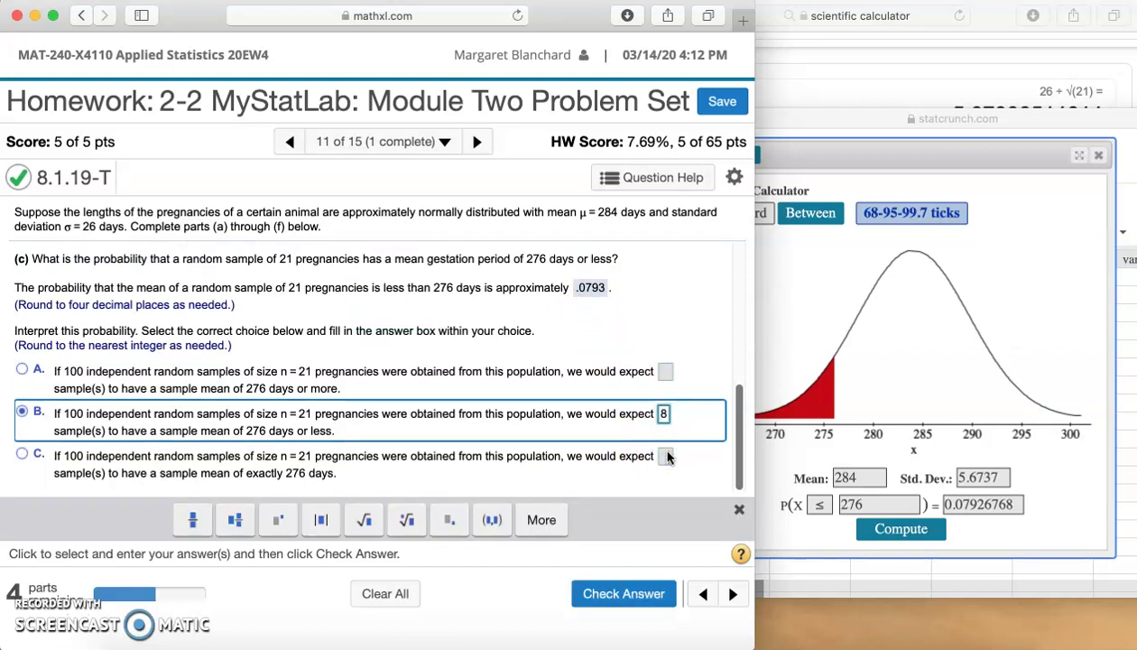
click(619, 592)
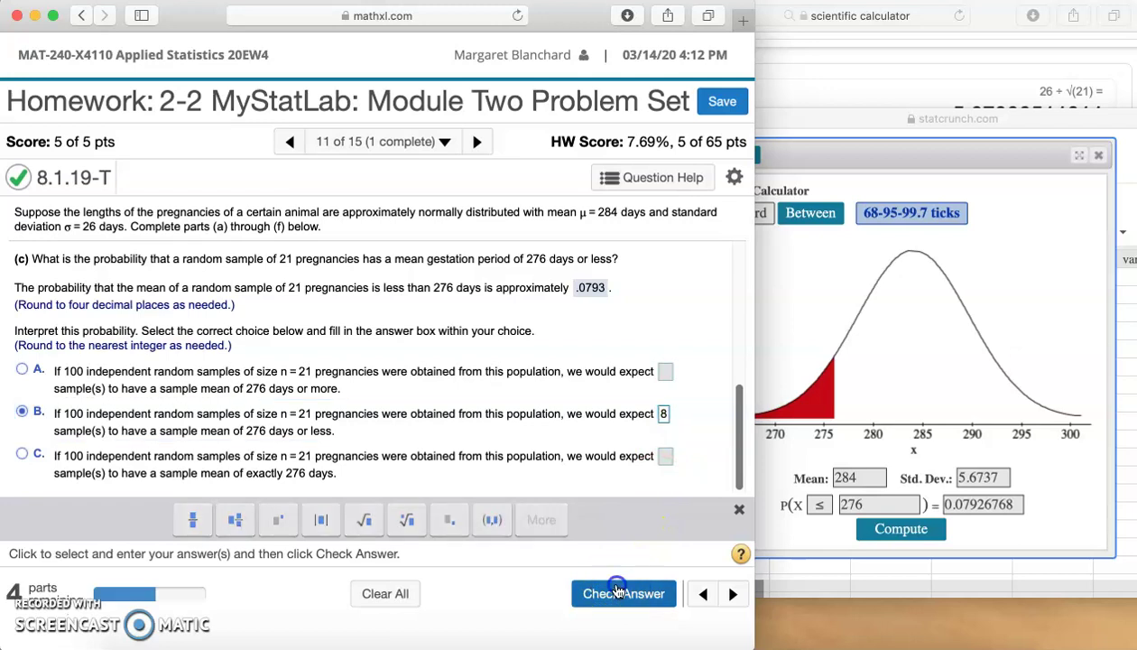
click(373, 412)
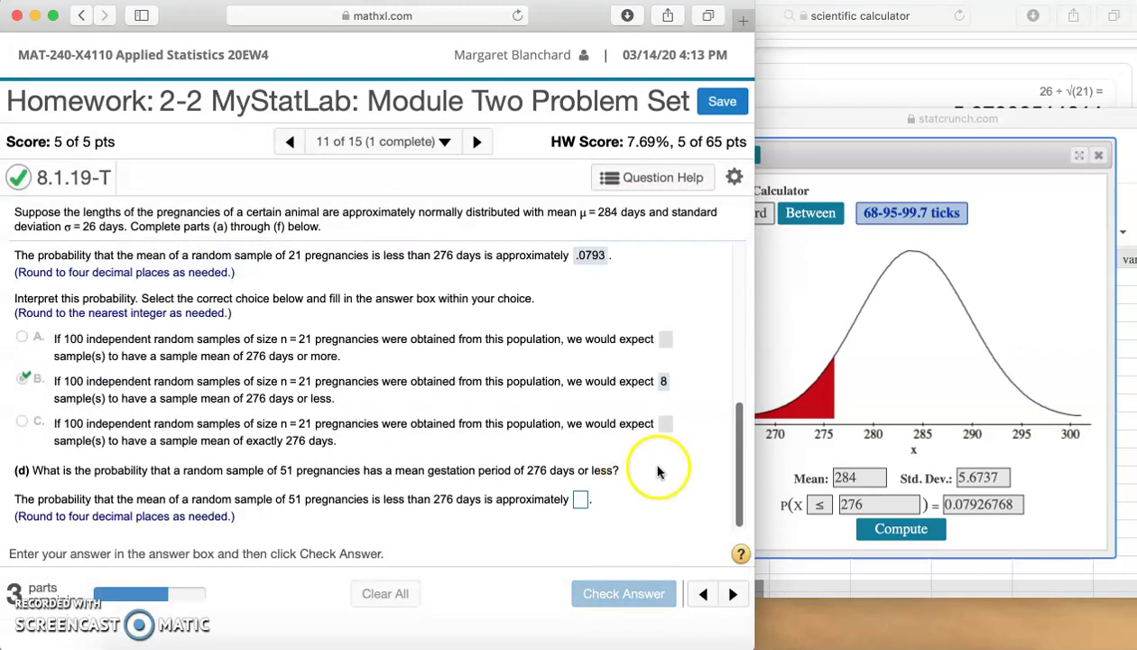
Restore the whiteboard over the homework and pick a pen colour for σx̄ = σ/√n = 26/…
click(733, 472)
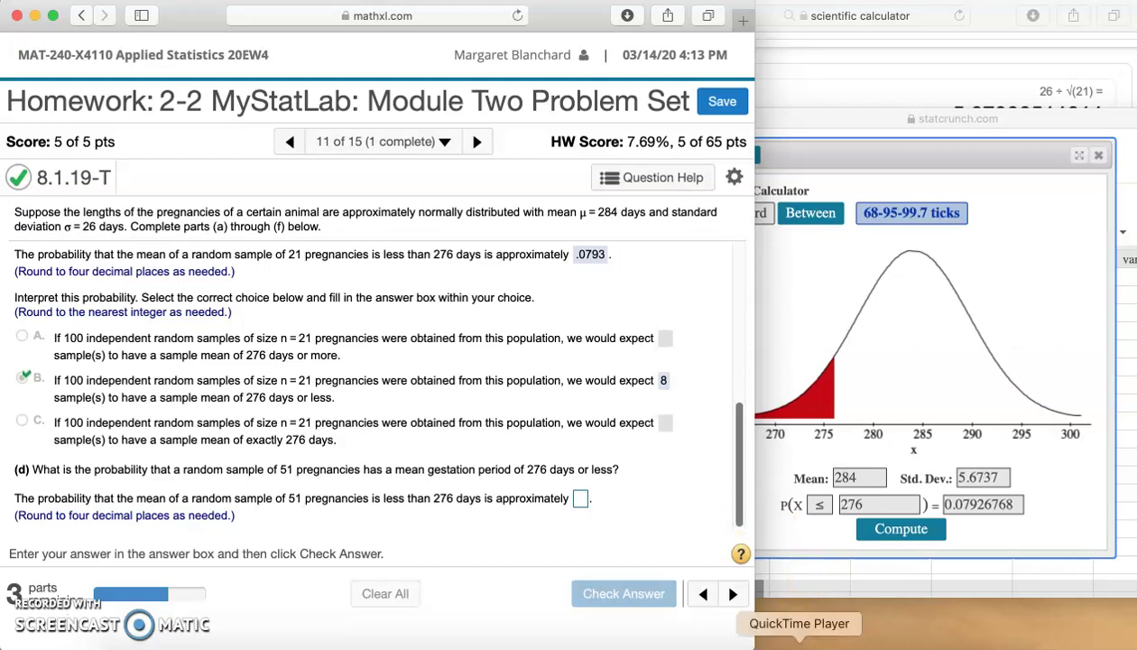
click(812, 636)
drag(640, 217, 306, 121)
click(463, 166)
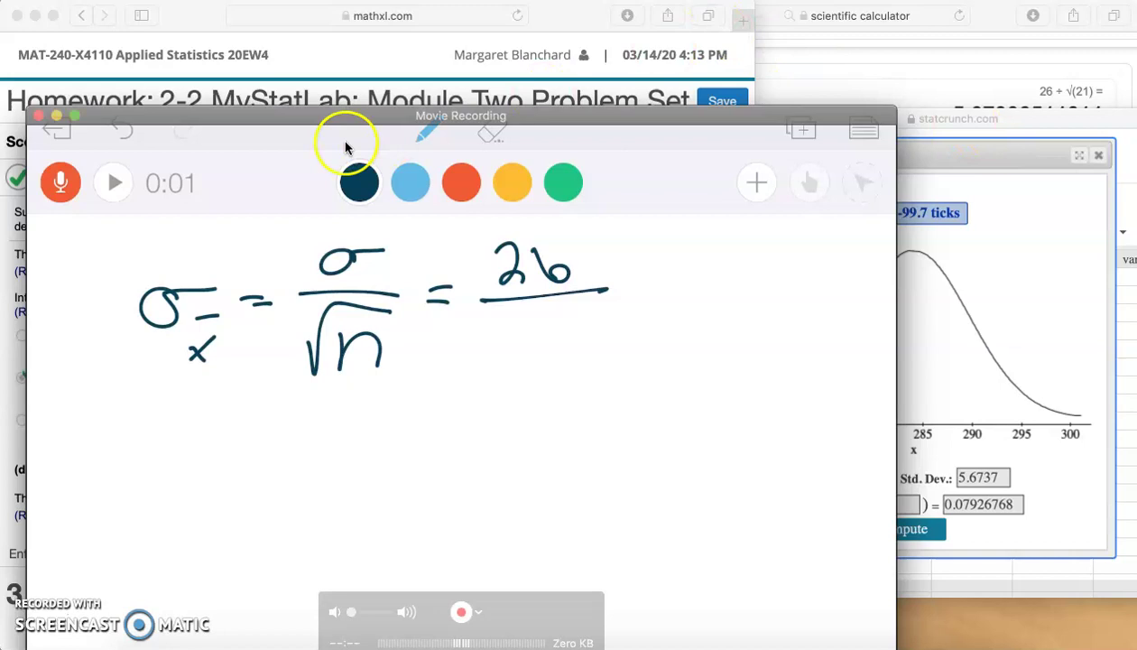
Shift the whiteboard down-right and write 26/√51 as part (d)'s standard error
drag(327, 117, 665, 212)
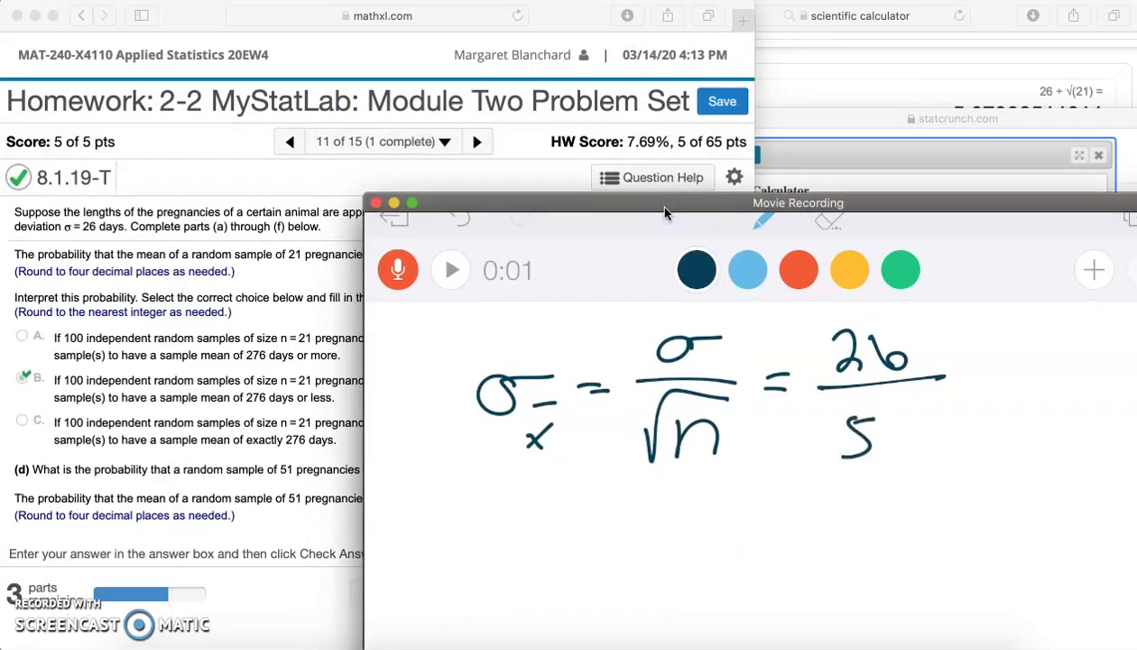
click(840, 65)
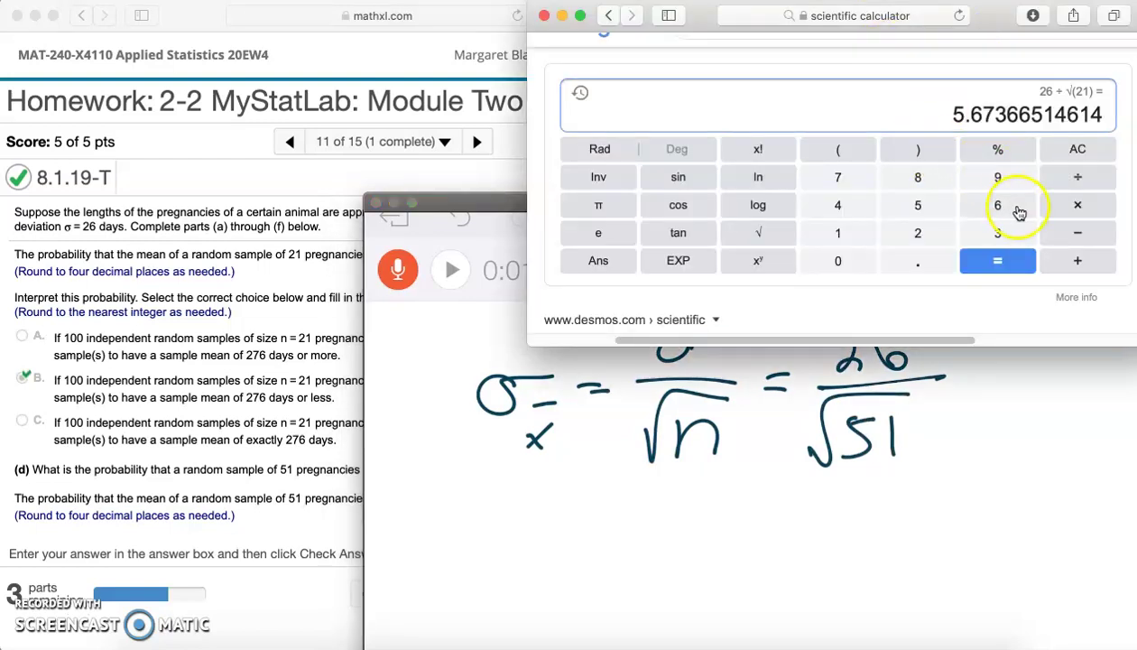
Evaluate 26 ÷ √51 = 3.64072821847 in Desmos and note 3.6407 on the whiteboard
click(1077, 149)
text(6/)
click(769, 234)
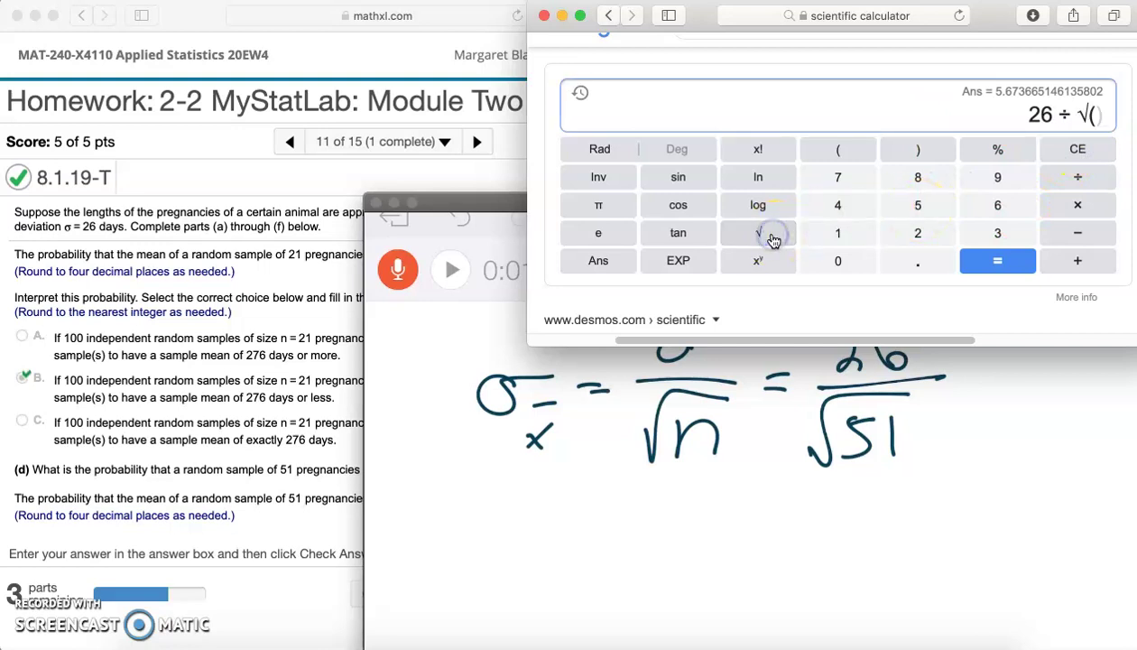
text(51)
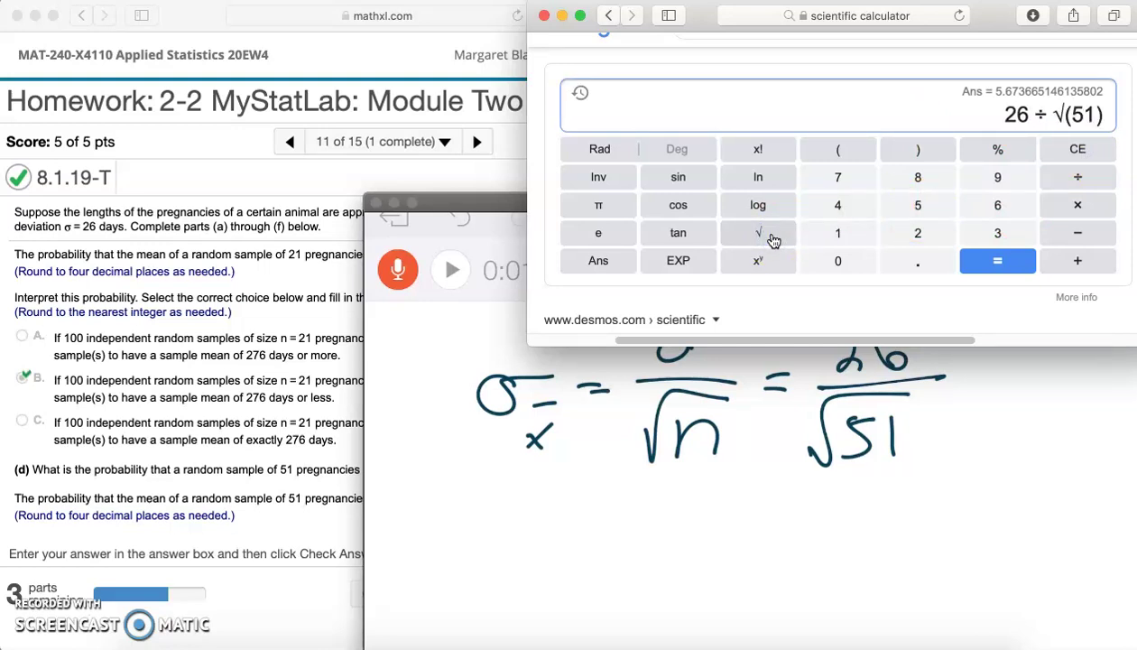
key(Return)
click(727, 370)
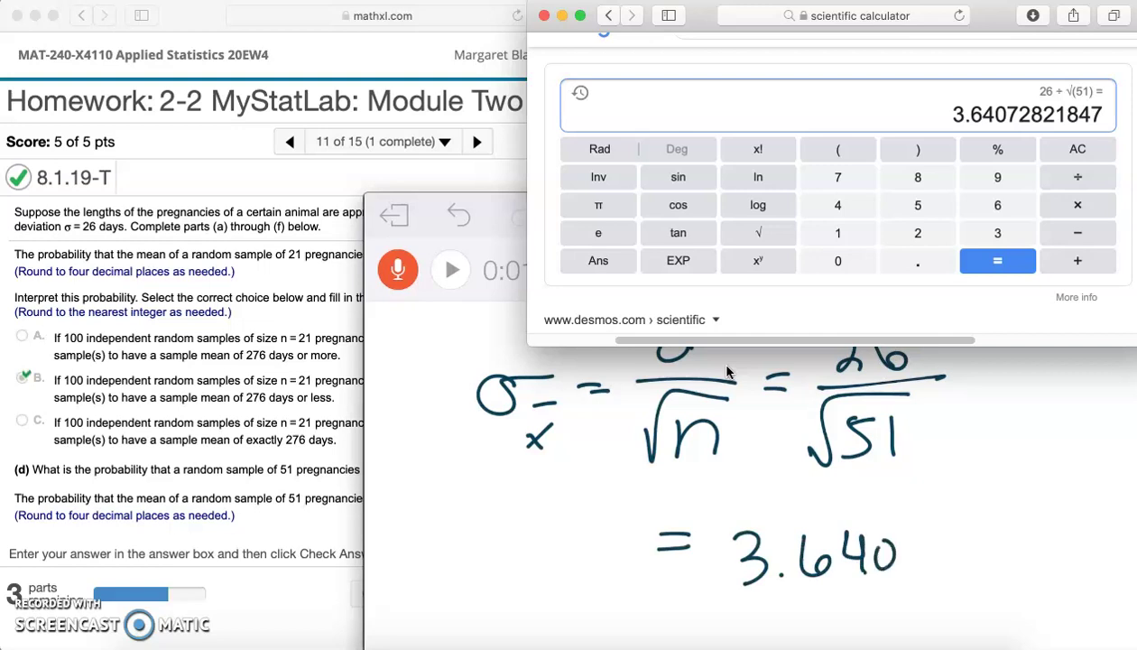
Submit 3.6407 as the part (d) probability and dismiss the 'not correct' feedback
click(172, 384)
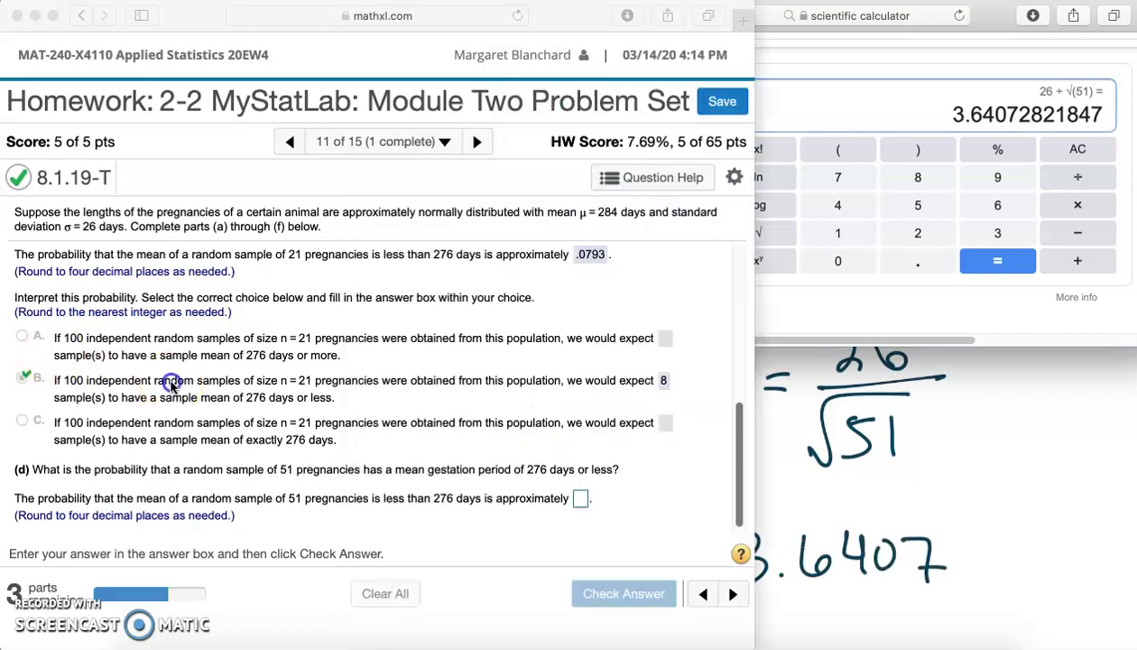
click(582, 501)
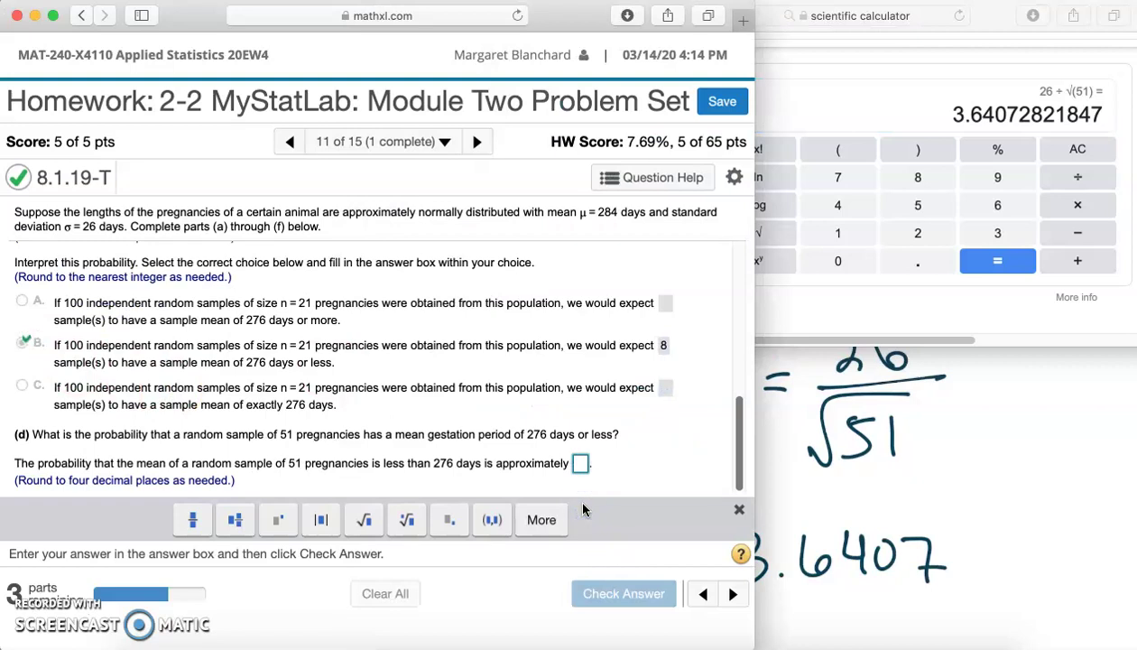
text(3.6407)
click(631, 591)
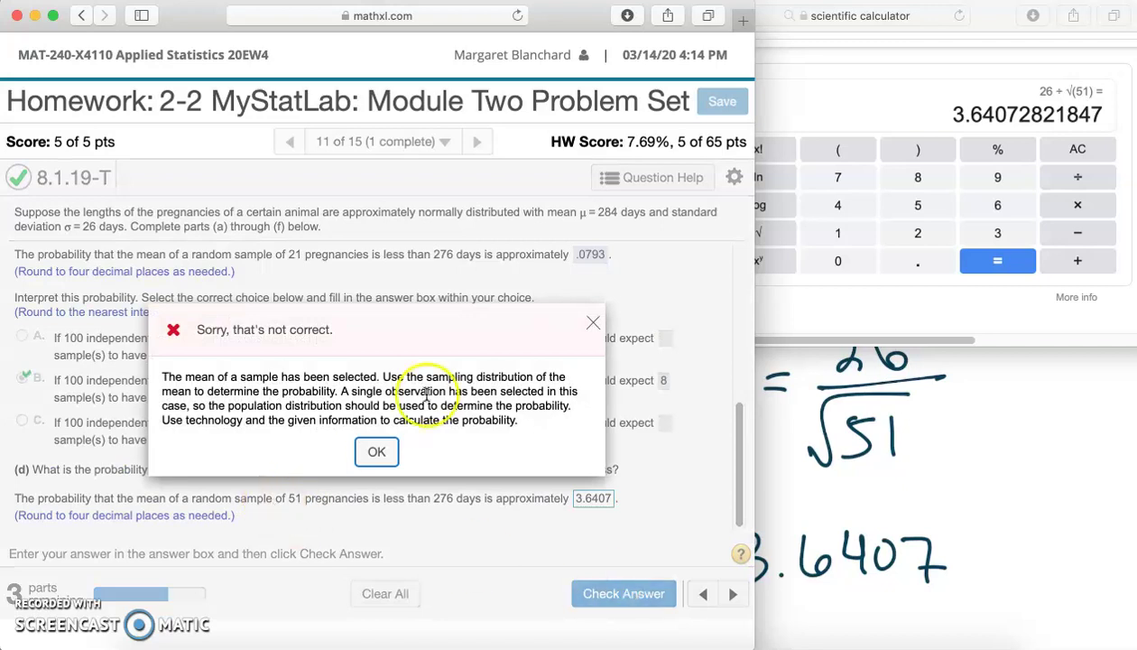
click(379, 451)
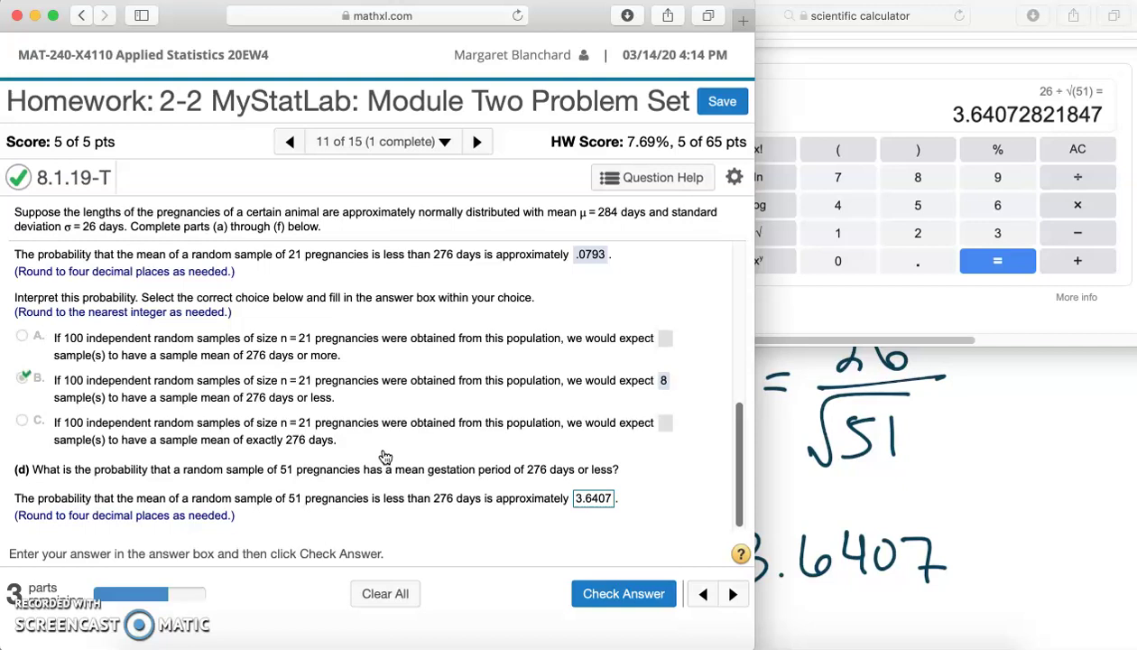
Clear the rejected 3.6407 from the part (d) answer box
click(602, 503)
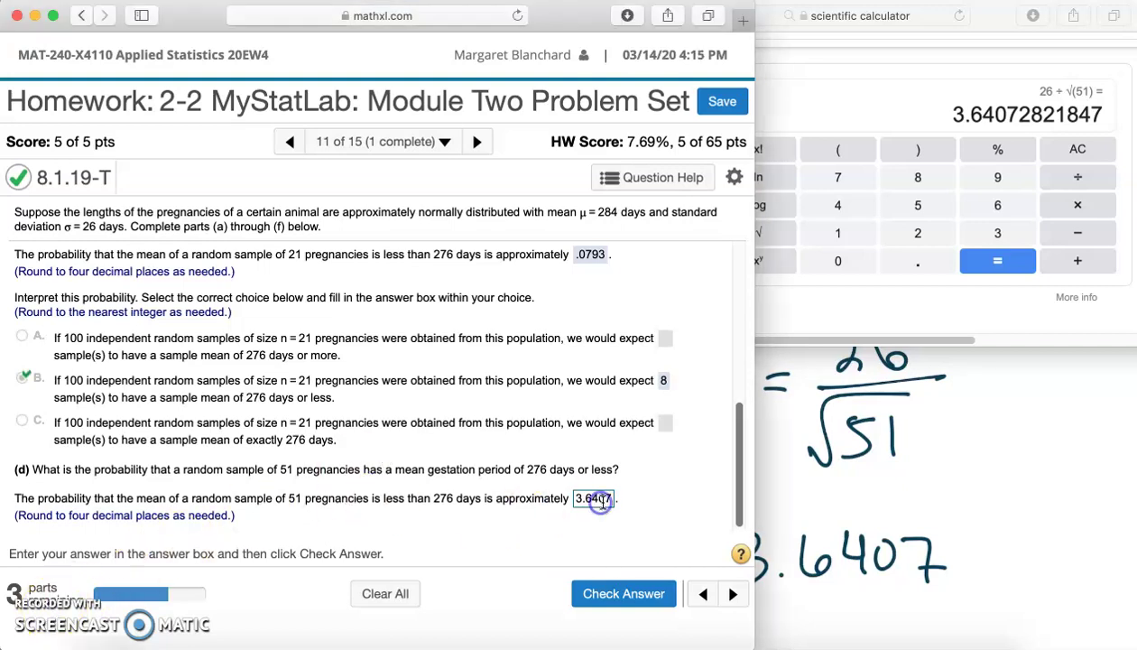
double_click(592, 499)
key(BackSpace)
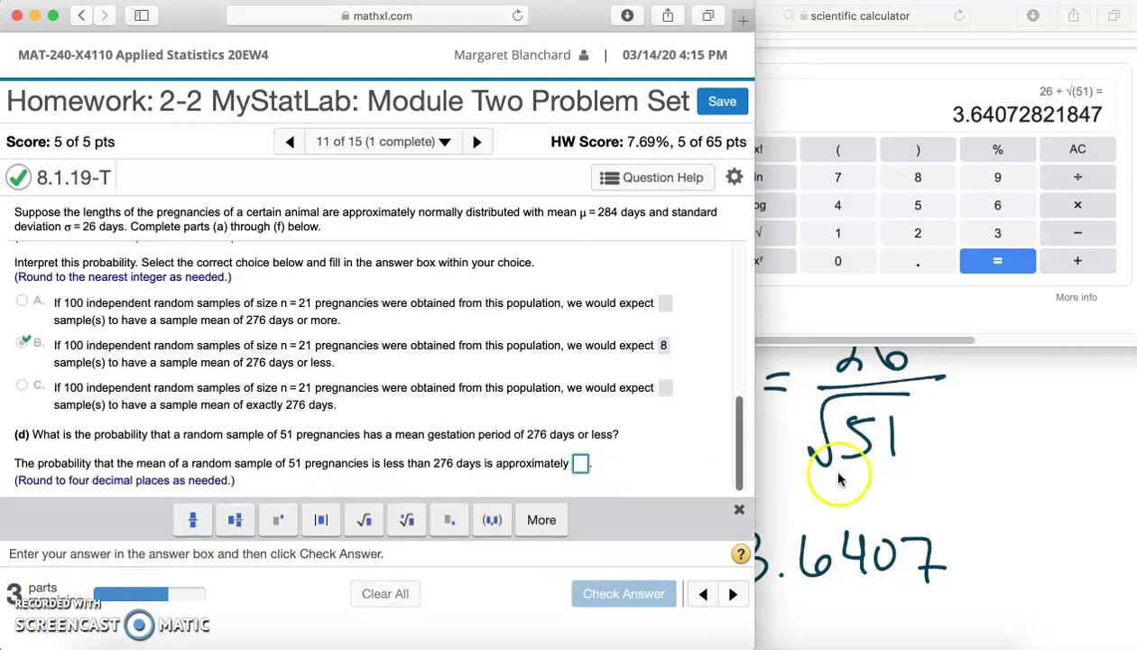
Recompute P(X ≤ 276) in the Normal Calculator with SD 3.6407, giving 0.01399667
click(899, 505)
click(379, 194)
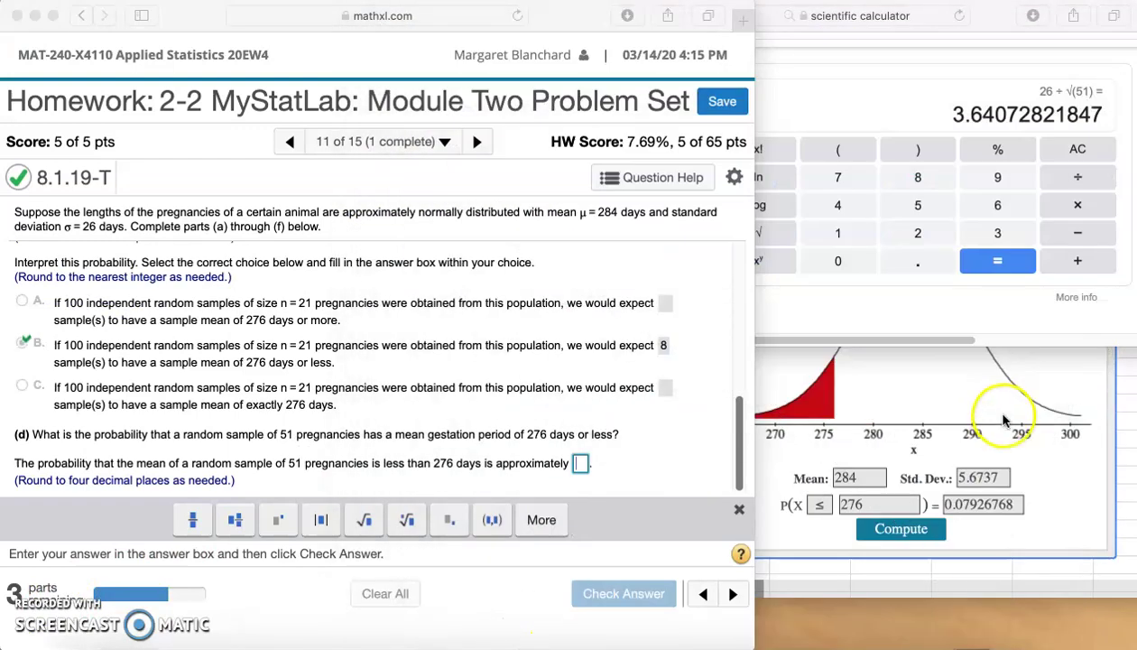
click(1004, 420)
drag(1009, 477, 961, 478)
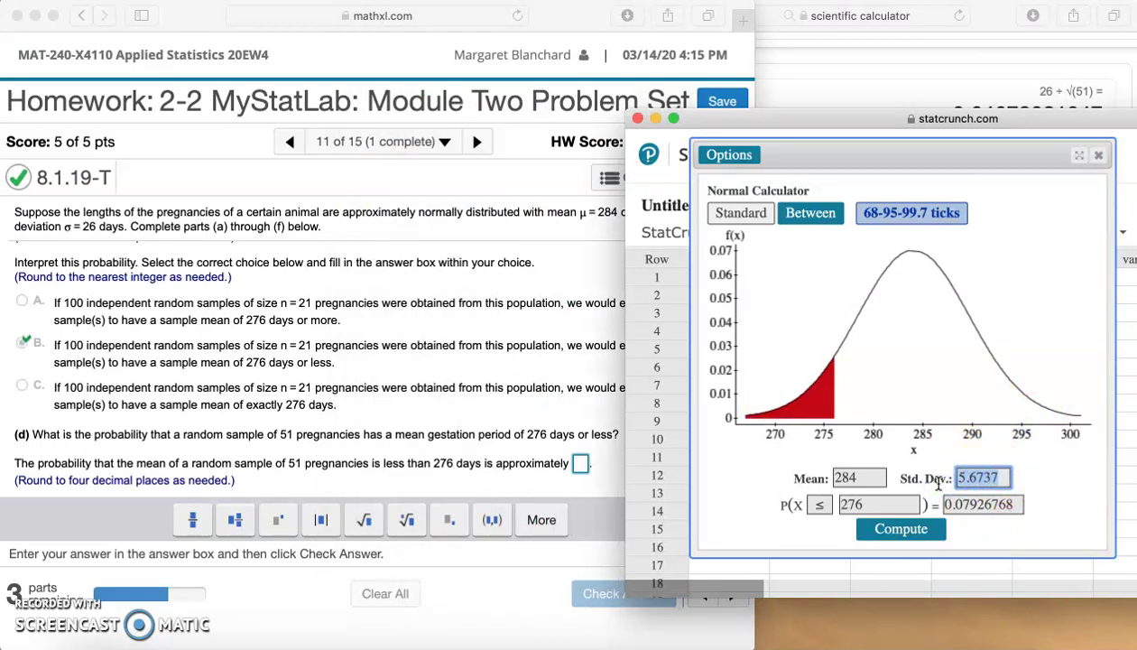
text(3.64)
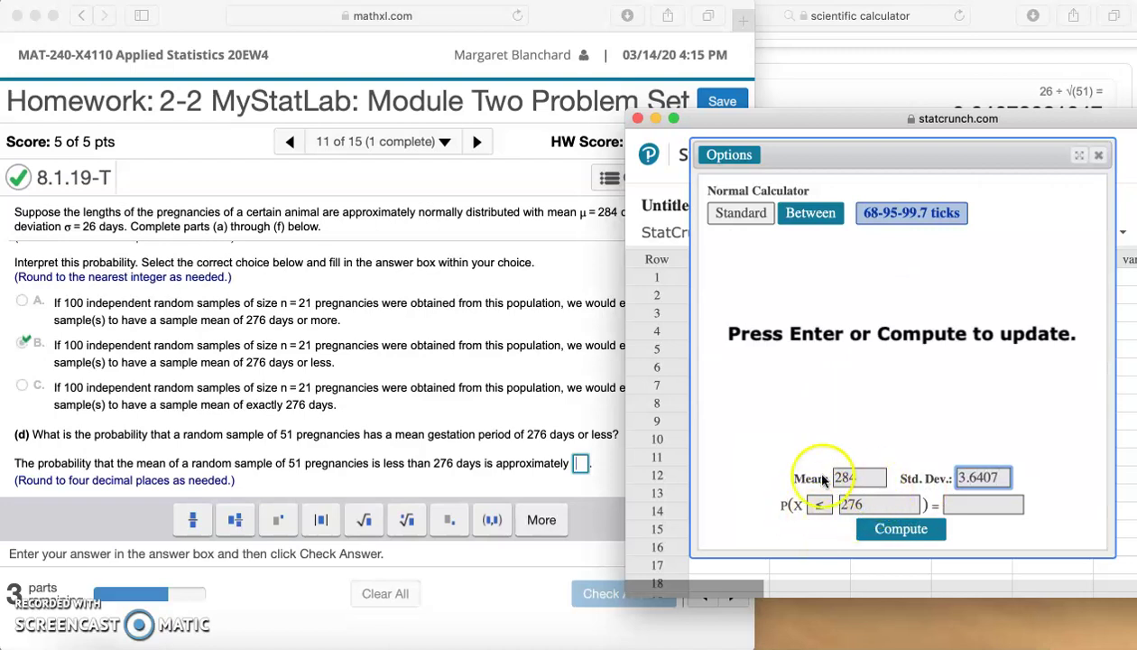
click(904, 530)
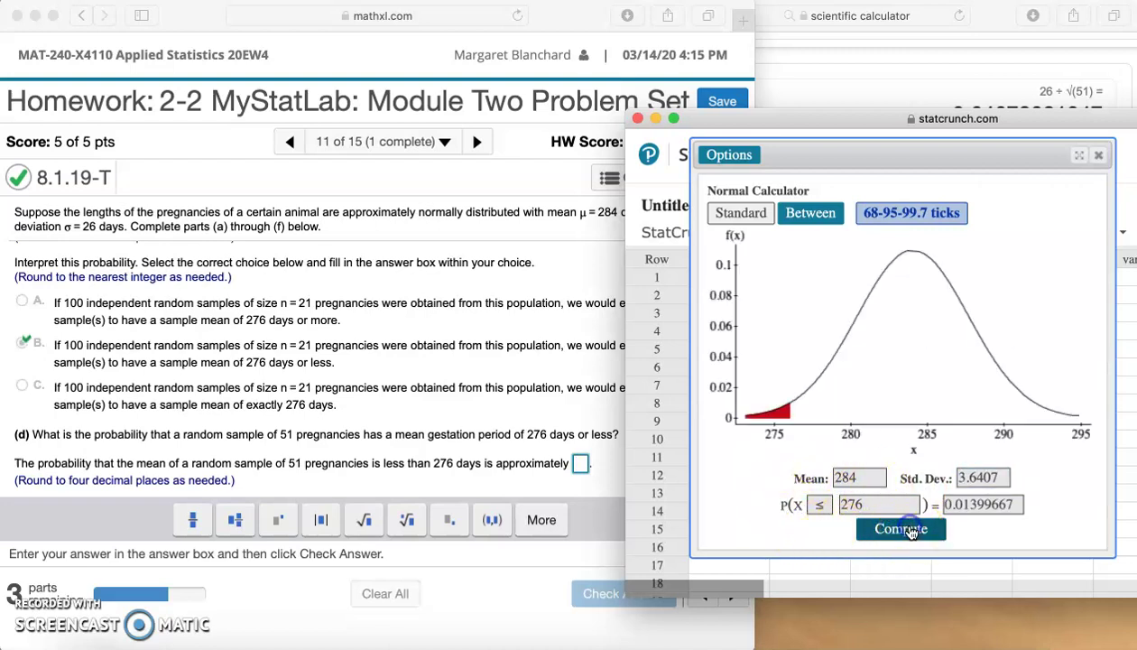
Enter .0140 as the part (d) probability and confirm it correct
click(579, 465)
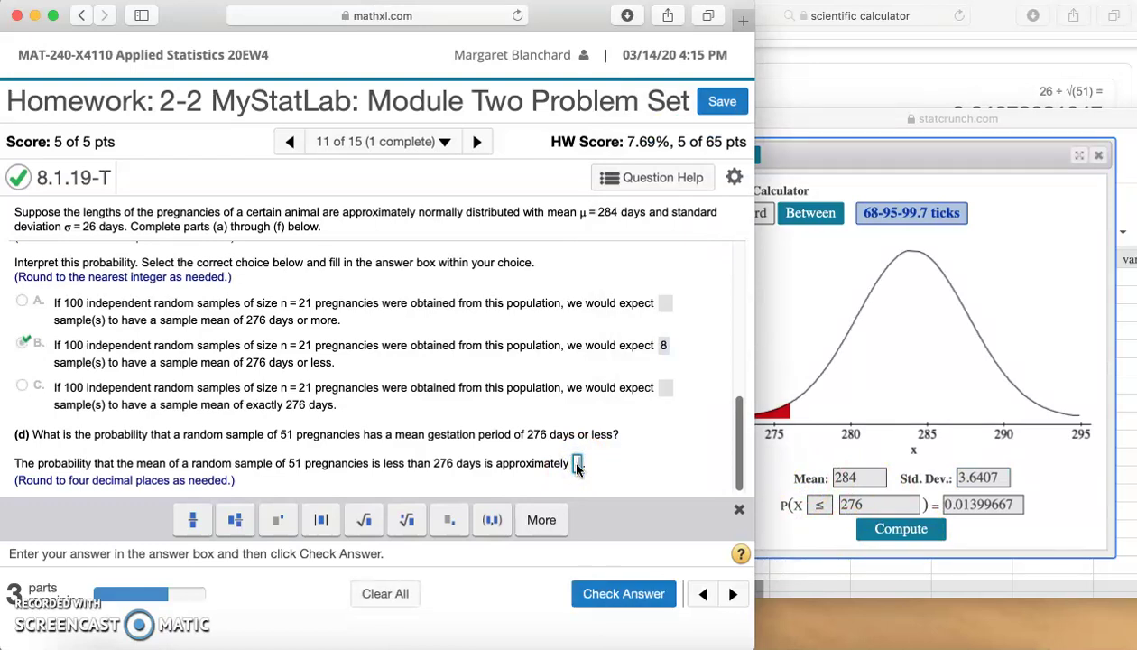
text(0)
text(.01)
text(0)
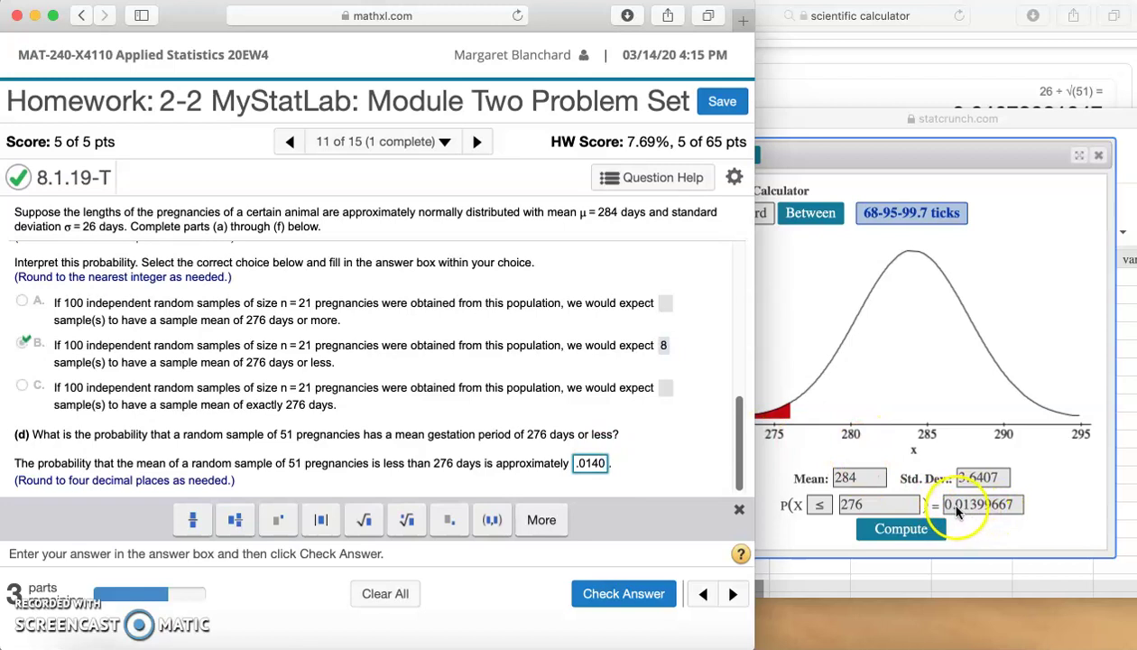
click(603, 595)
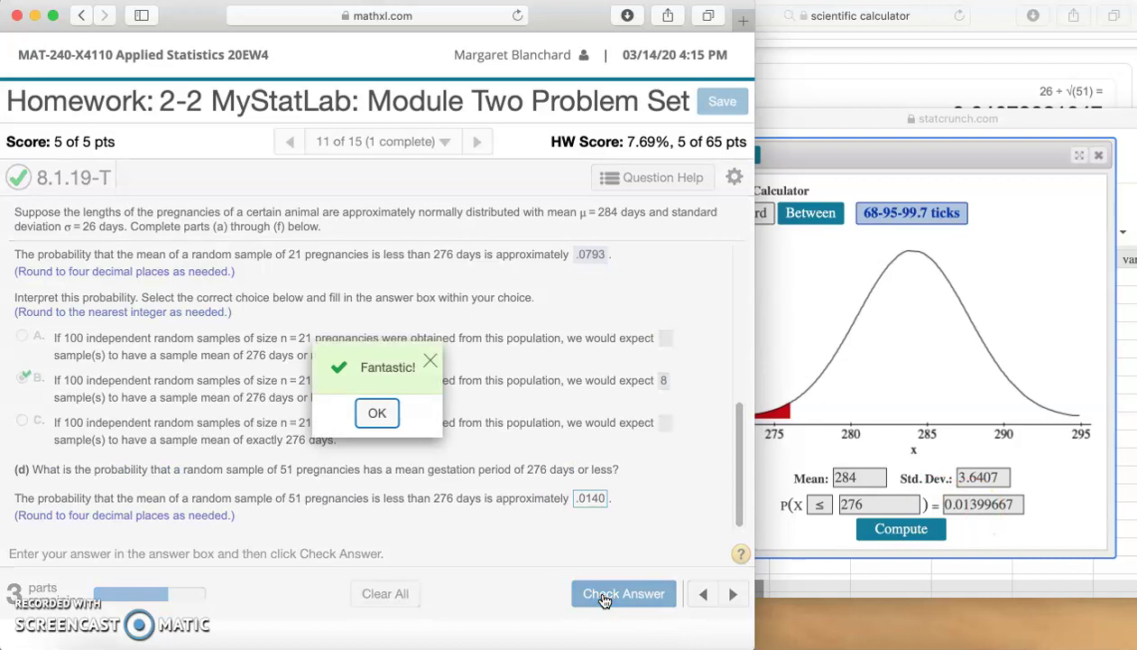
click(377, 412)
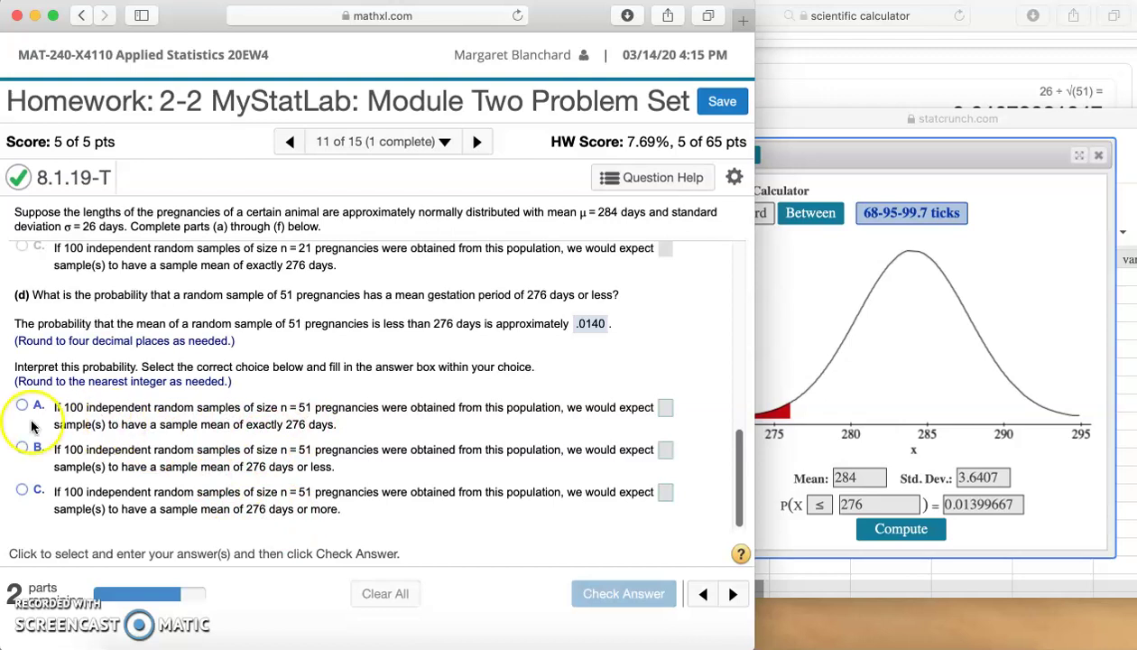
Answer part (d) with choice B: 1 sample expected to average 276 days or less, confirmed correct
click(21, 448)
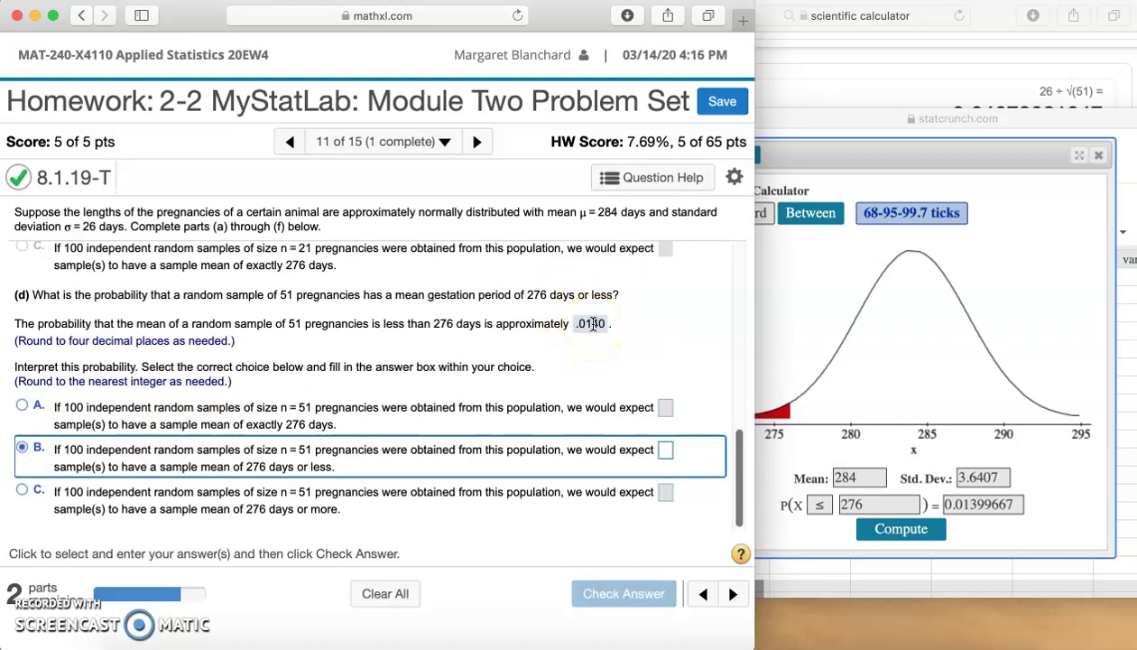
click(665, 449)
text(1)
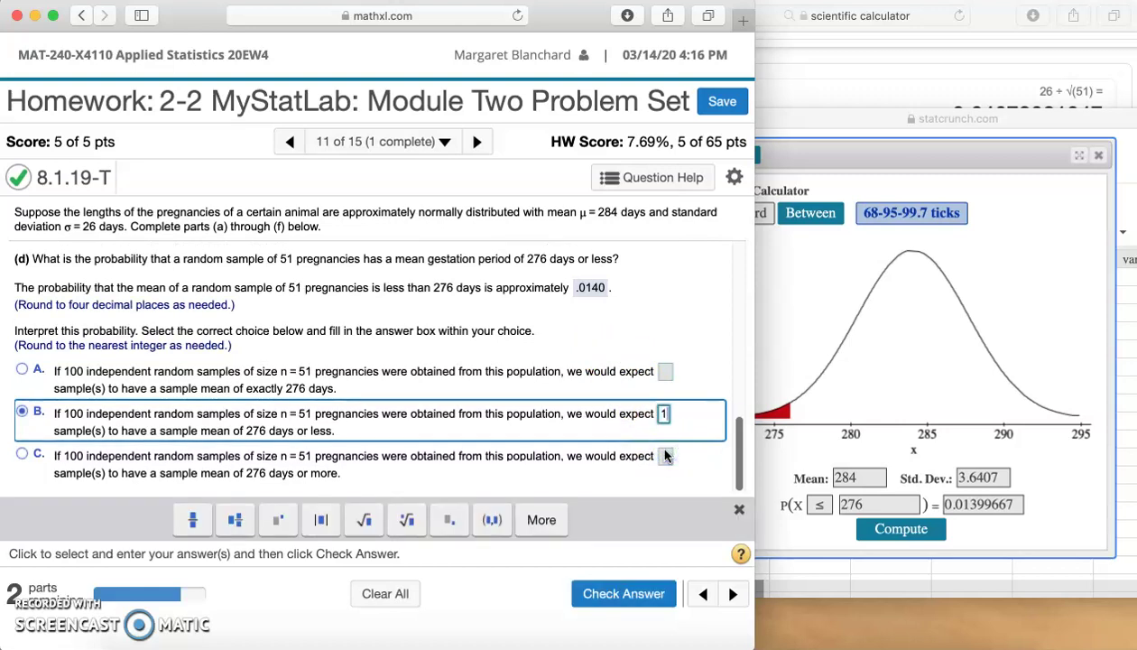
click(617, 593)
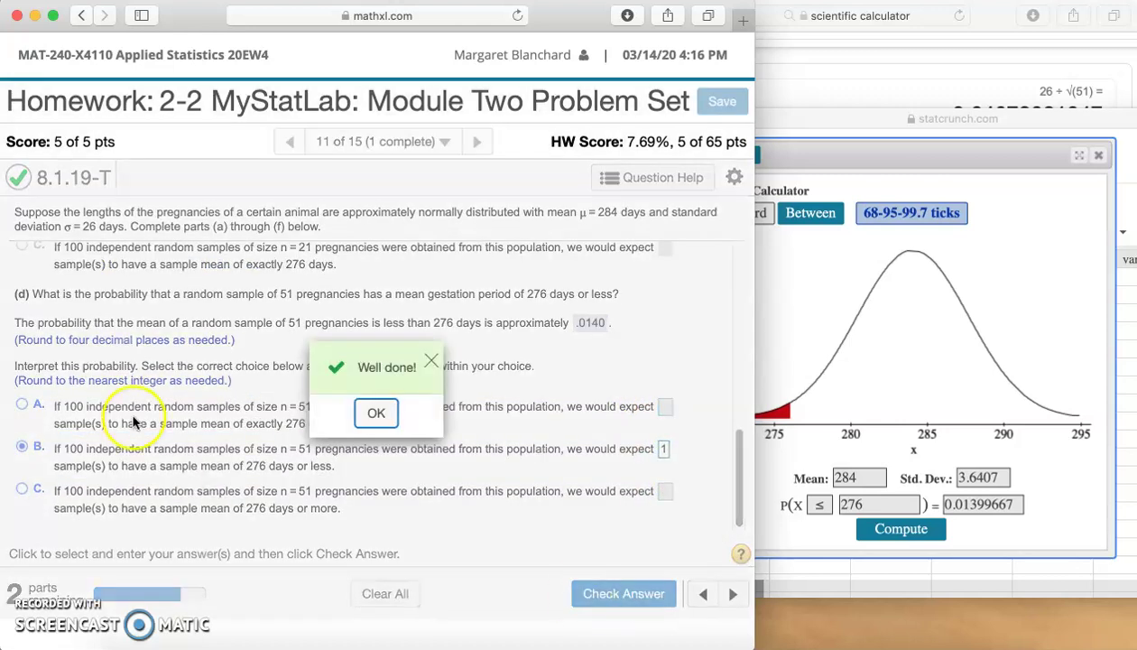
click(375, 412)
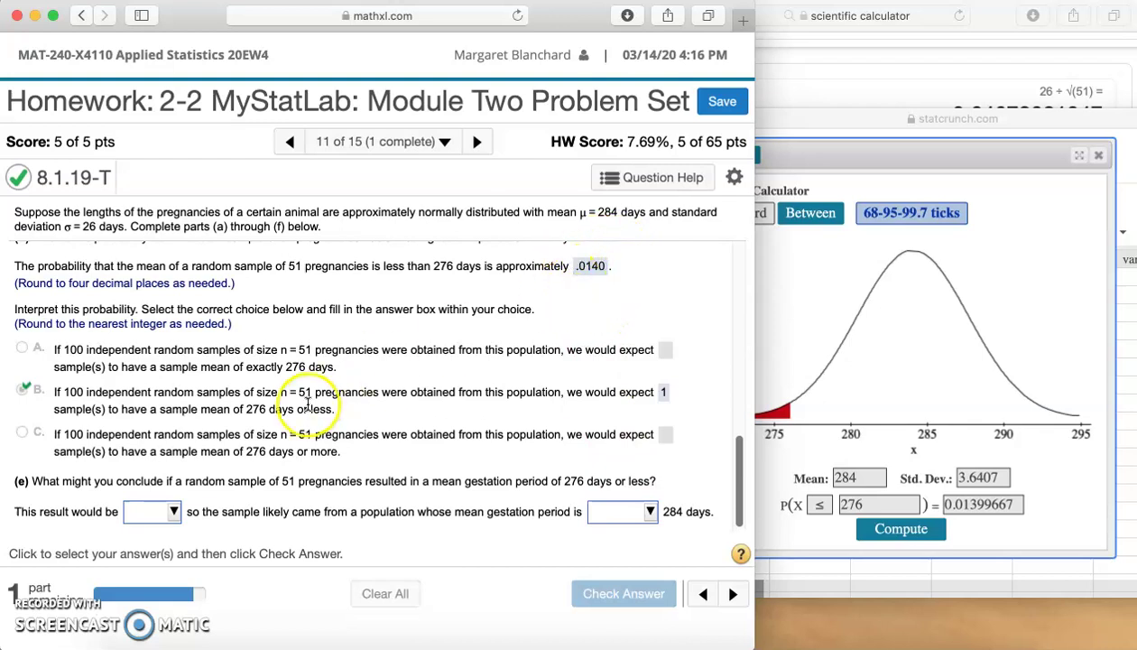
Answer part (e) as 'unusual' from a population with mean less than 284 days, confirmed correct
click(167, 511)
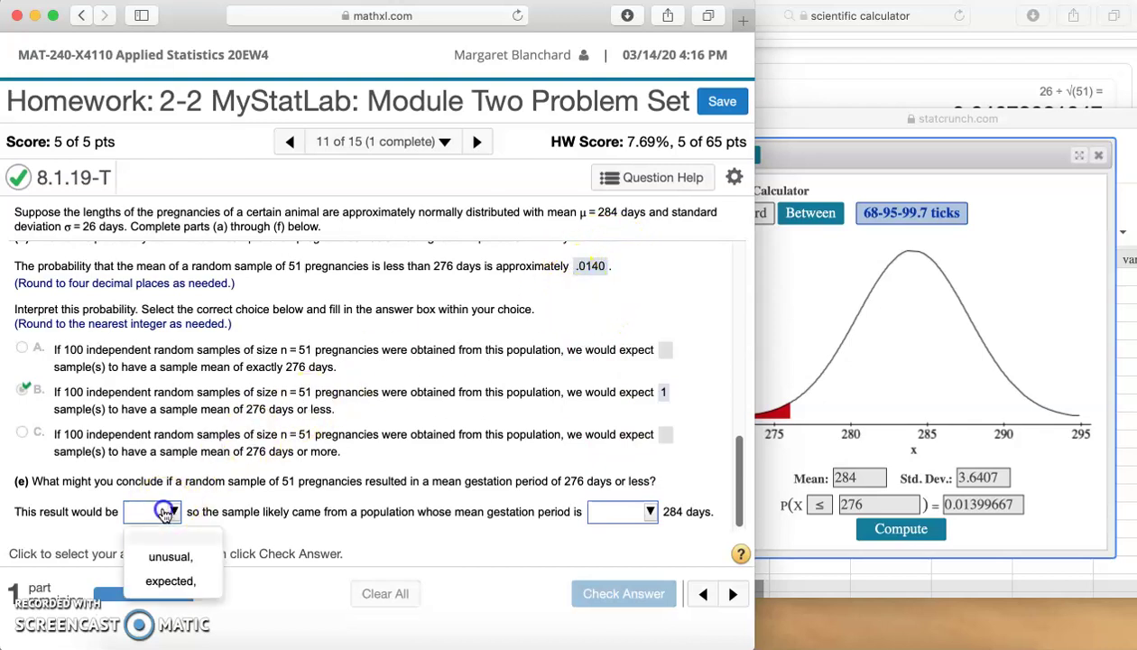
click(171, 556)
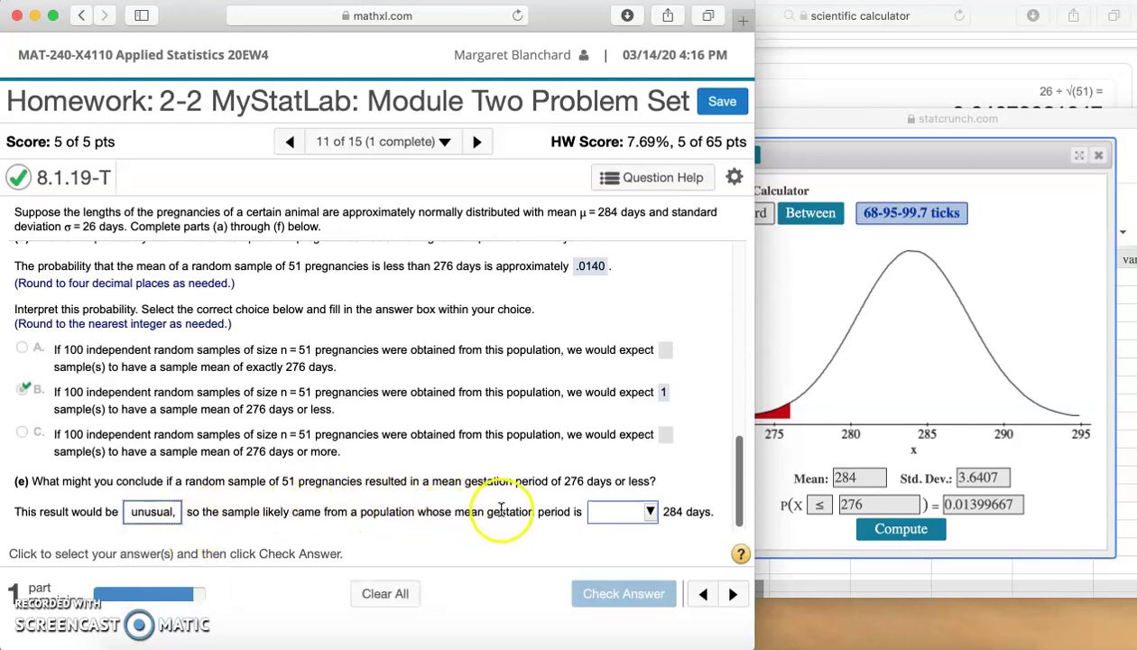
click(617, 511)
click(636, 478)
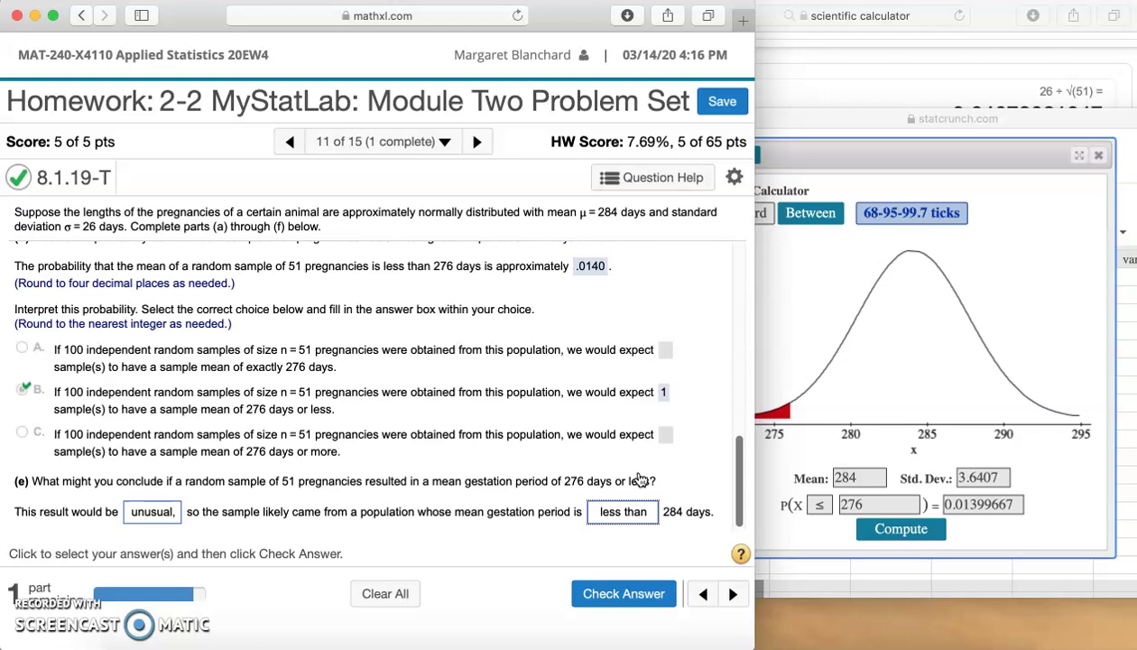
click(616, 599)
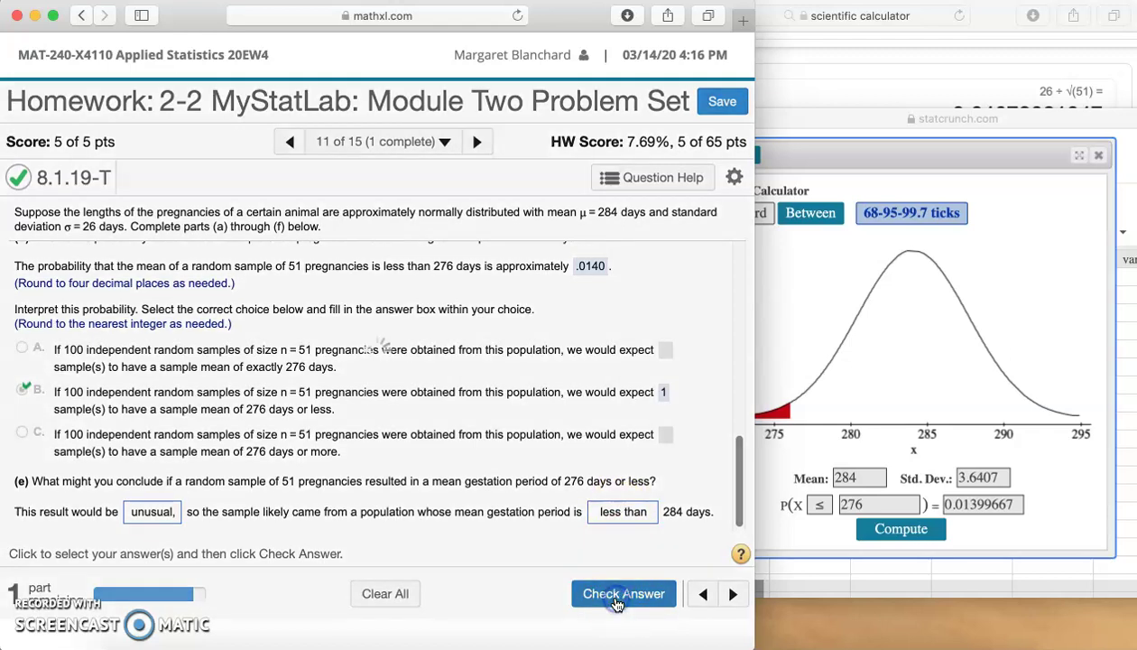
click(372, 411)
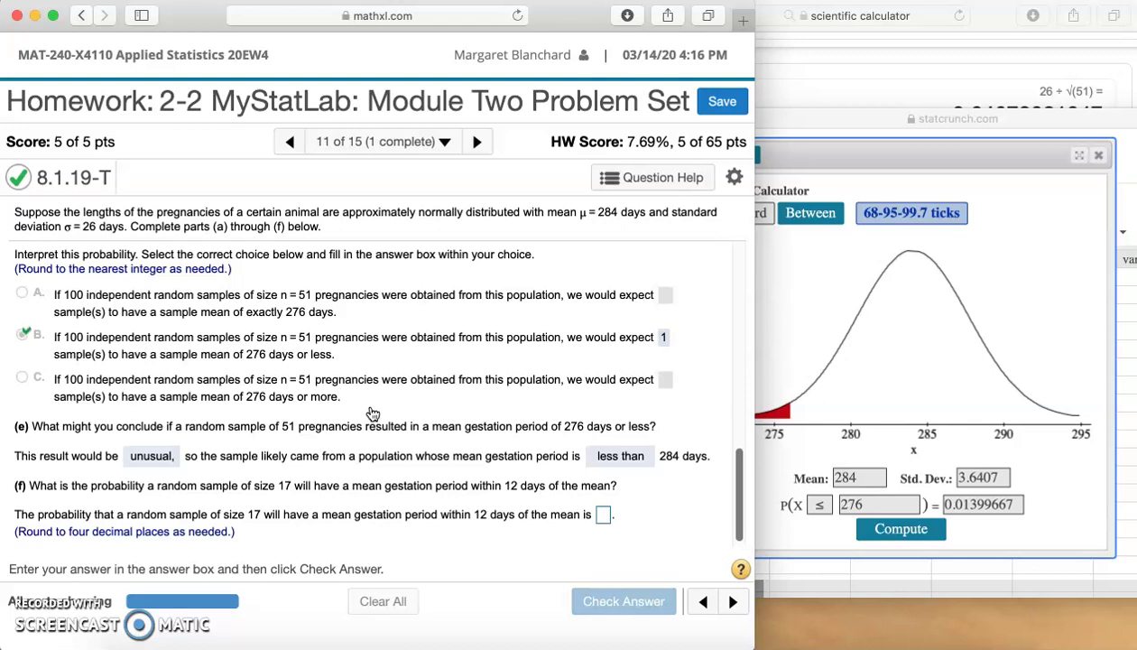
Set a Between probability from 272 to 296 in StatCrunch and write σx̄ = 26/√17 on the whiteboard
drag(461, 485, 518, 486)
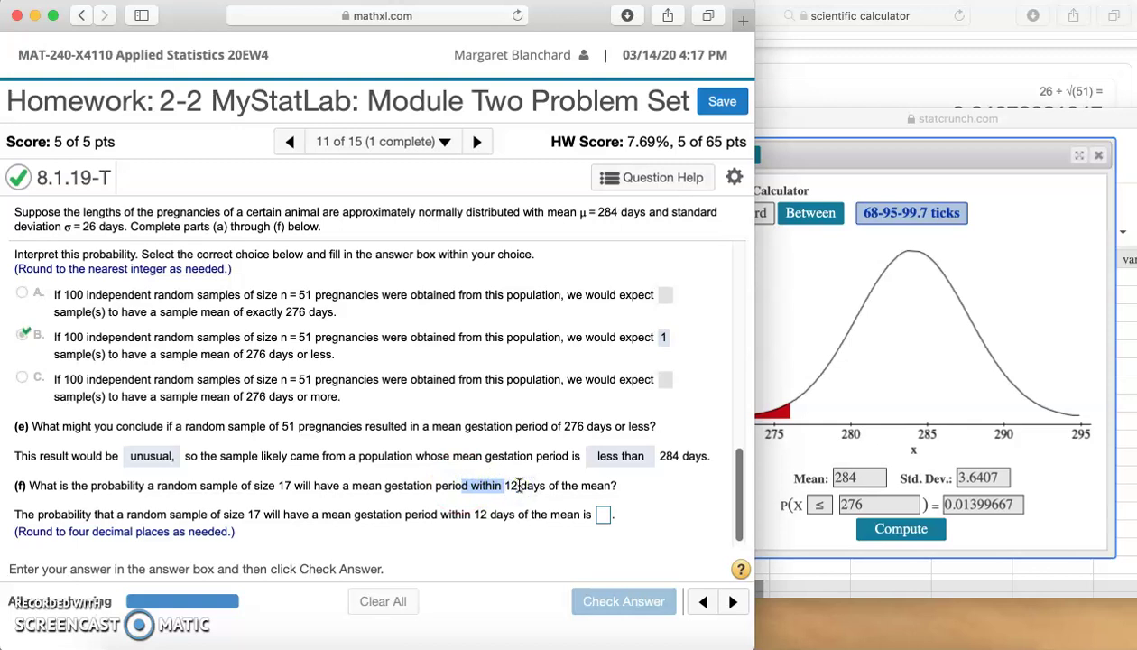
click(898, 255)
click(815, 218)
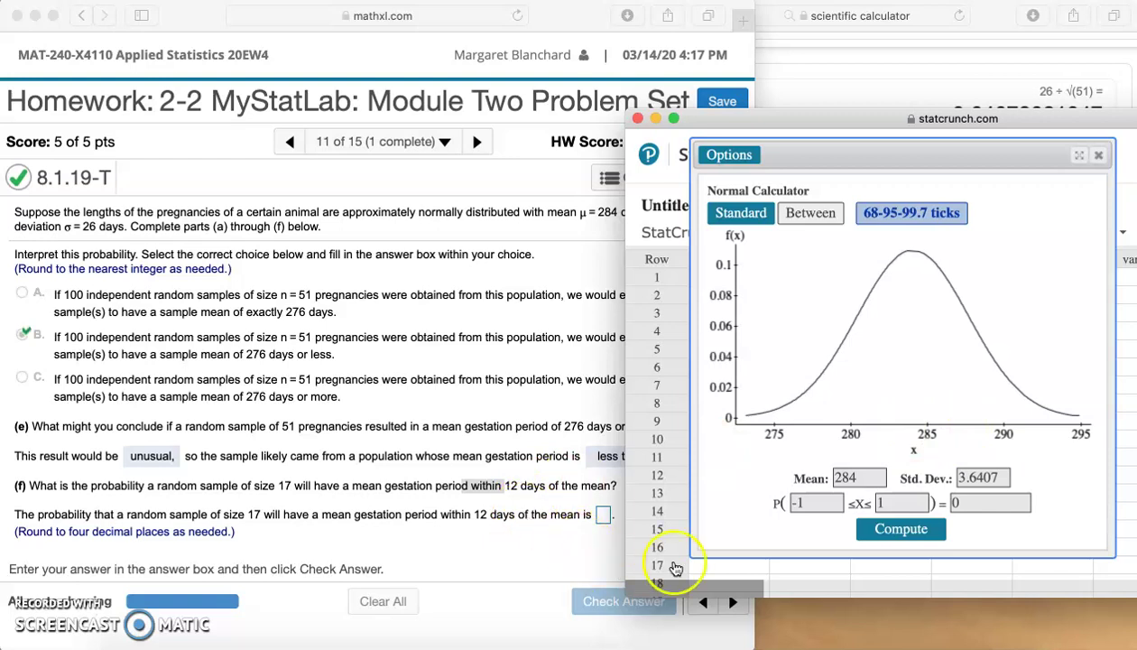
drag(800, 503, 766, 507)
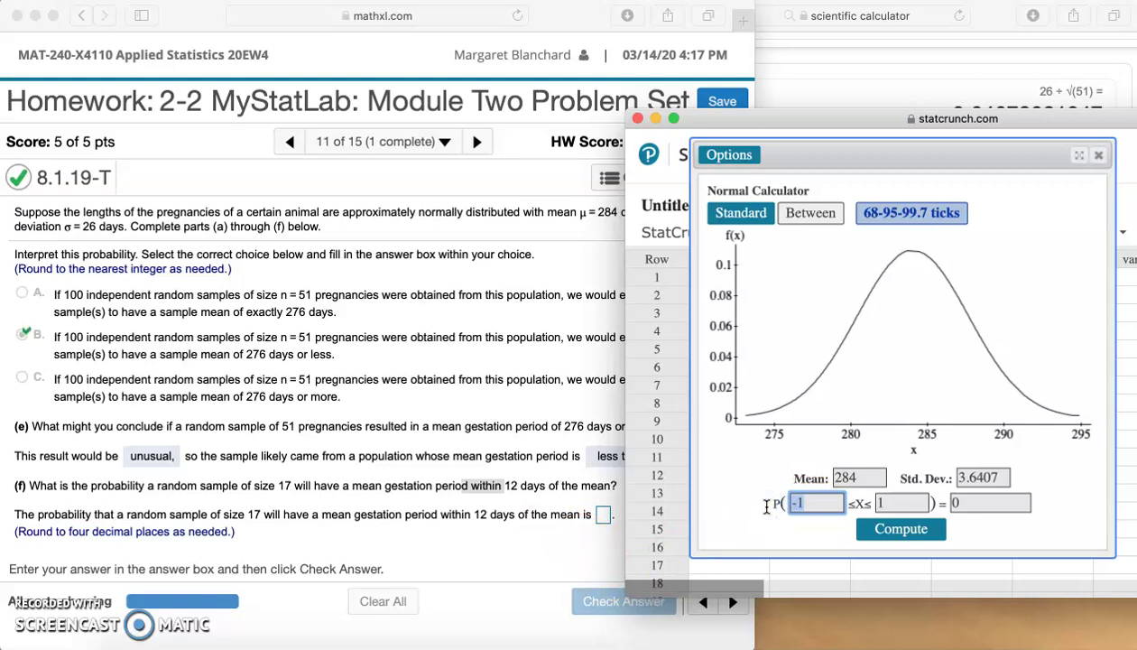
text(272)
drag(893, 502, 859, 501)
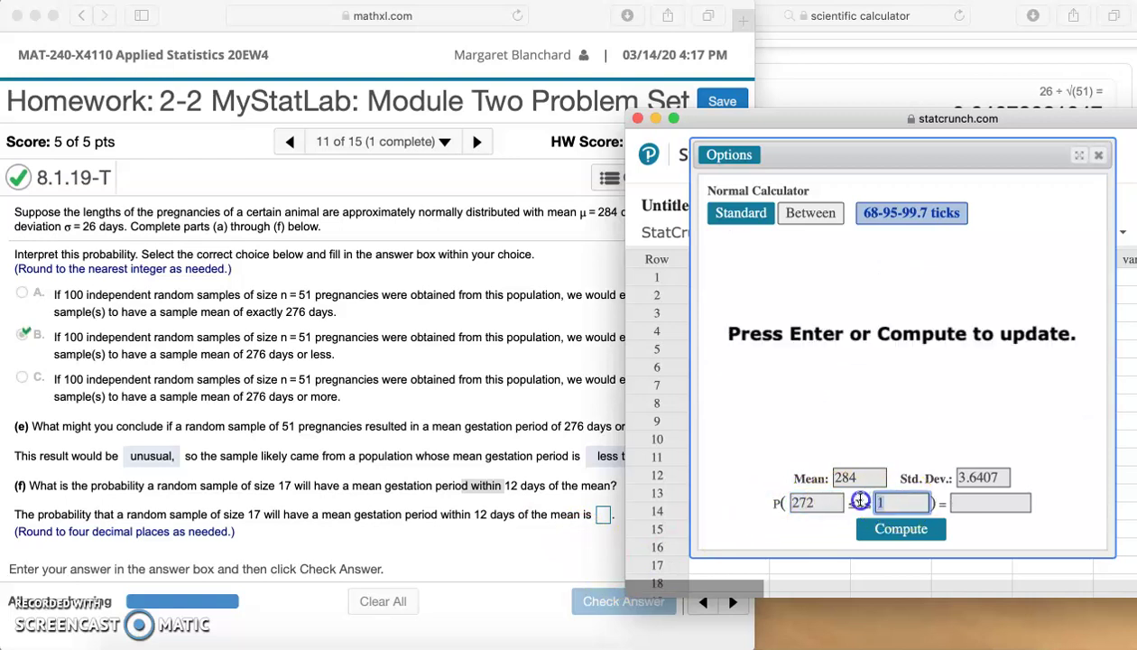
text(296)
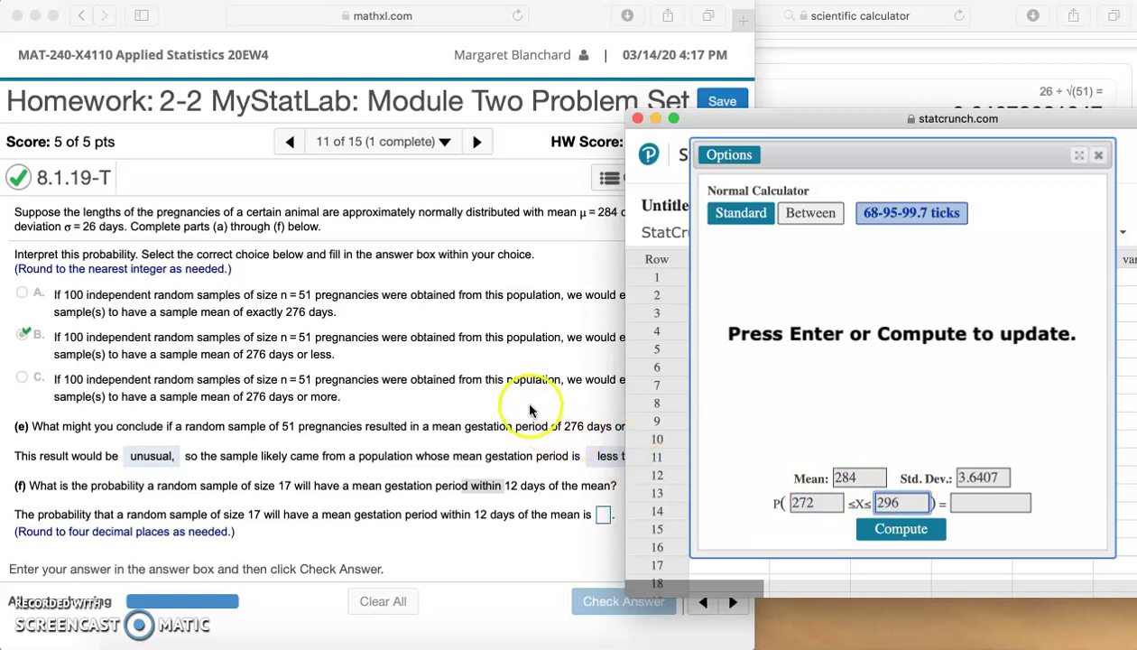
click(519, 411)
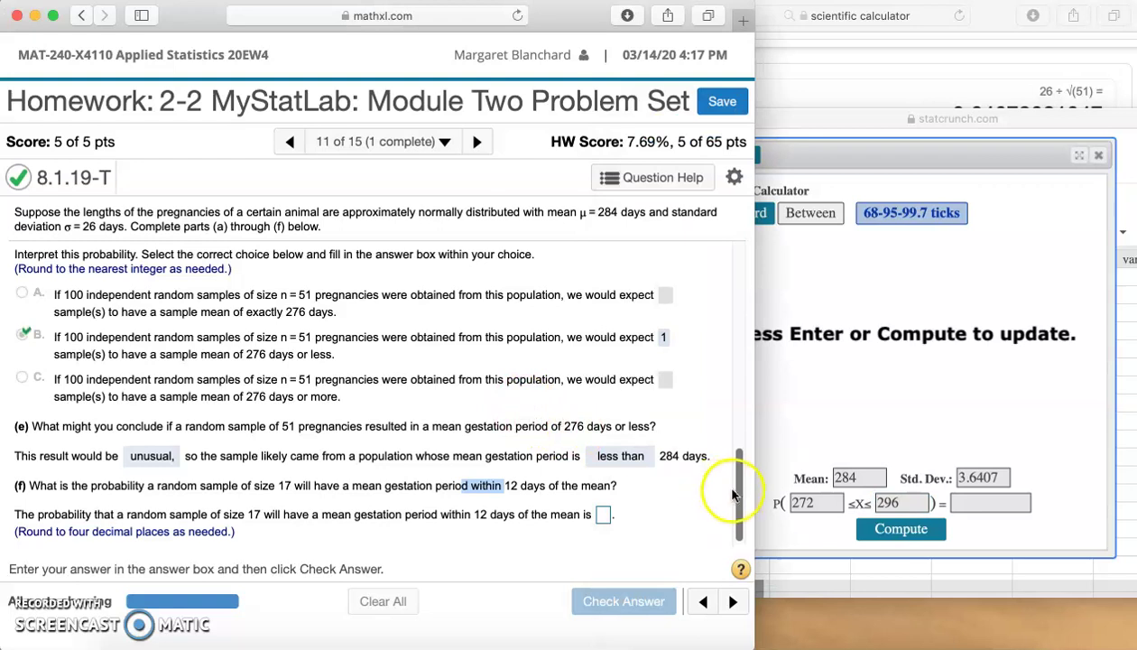
drag(738, 494, 780, 560)
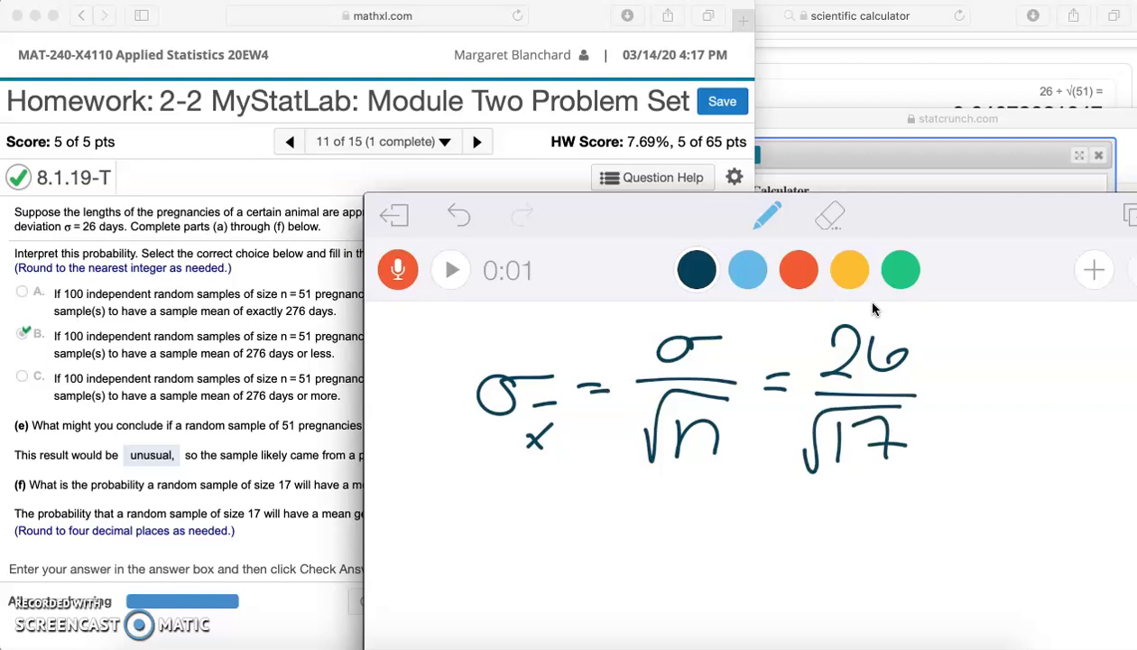
Evaluate 26 ÷ √17 in the Desmos scientific calculator
click(964, 83)
click(1066, 149)
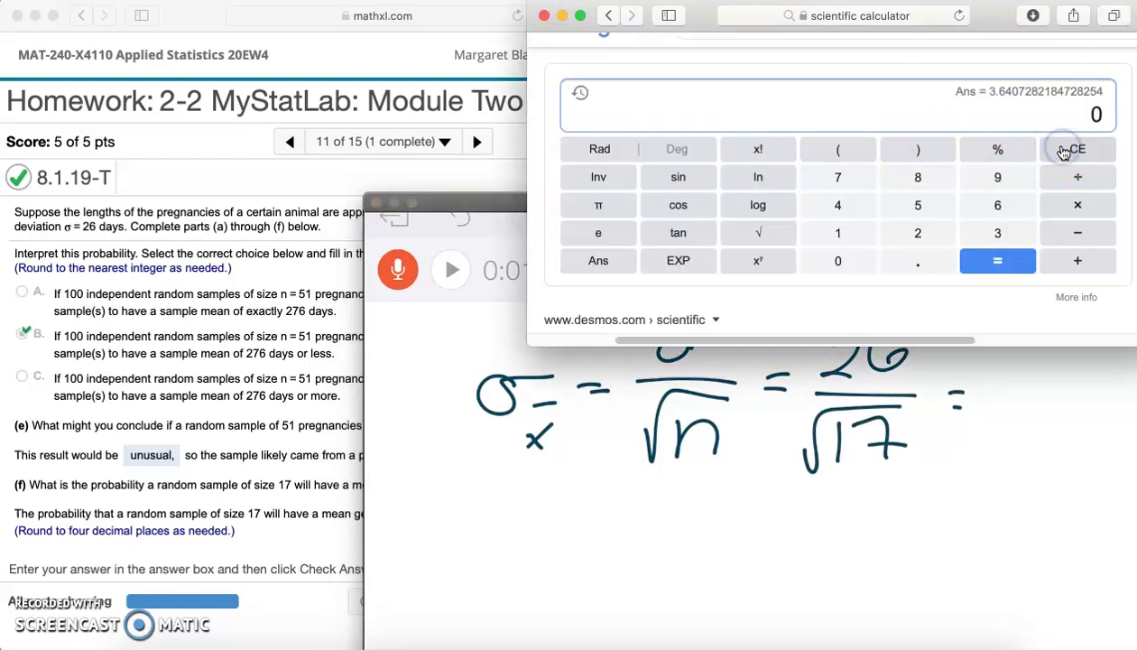
text(26/)
click(760, 235)
text(1)
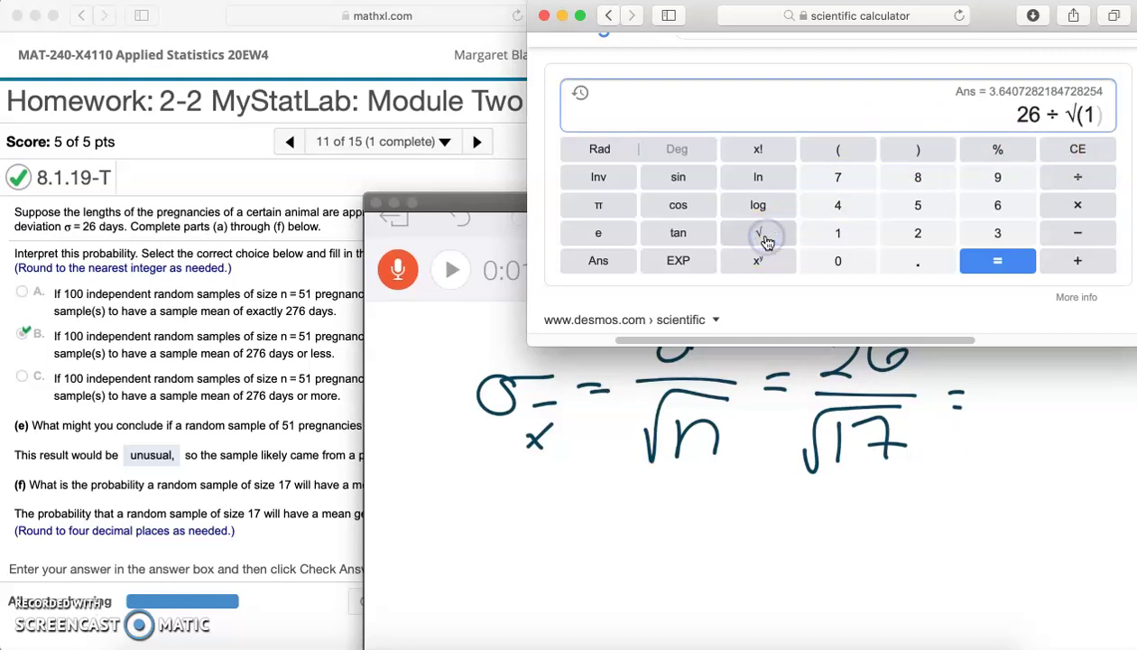
text(7))
key(Return)
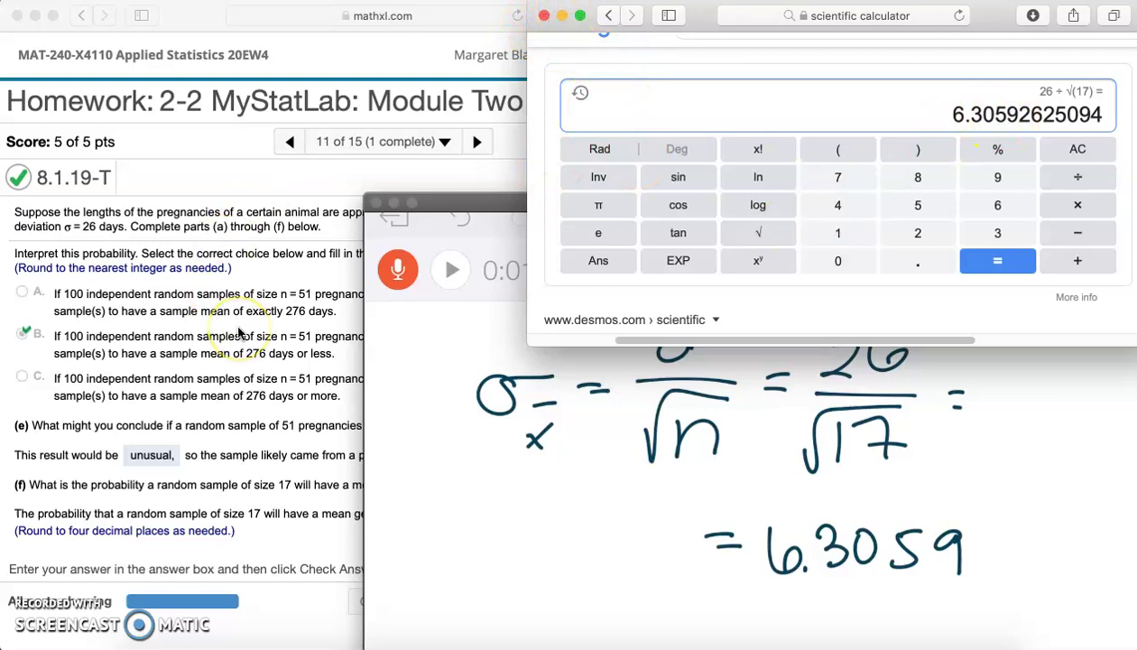
Change the StatCrunch normal calculator's standard deviation from 3.6407 to 6.3059
click(393, 203)
click(946, 480)
drag(1010, 477, 929, 475)
text(6.3059)
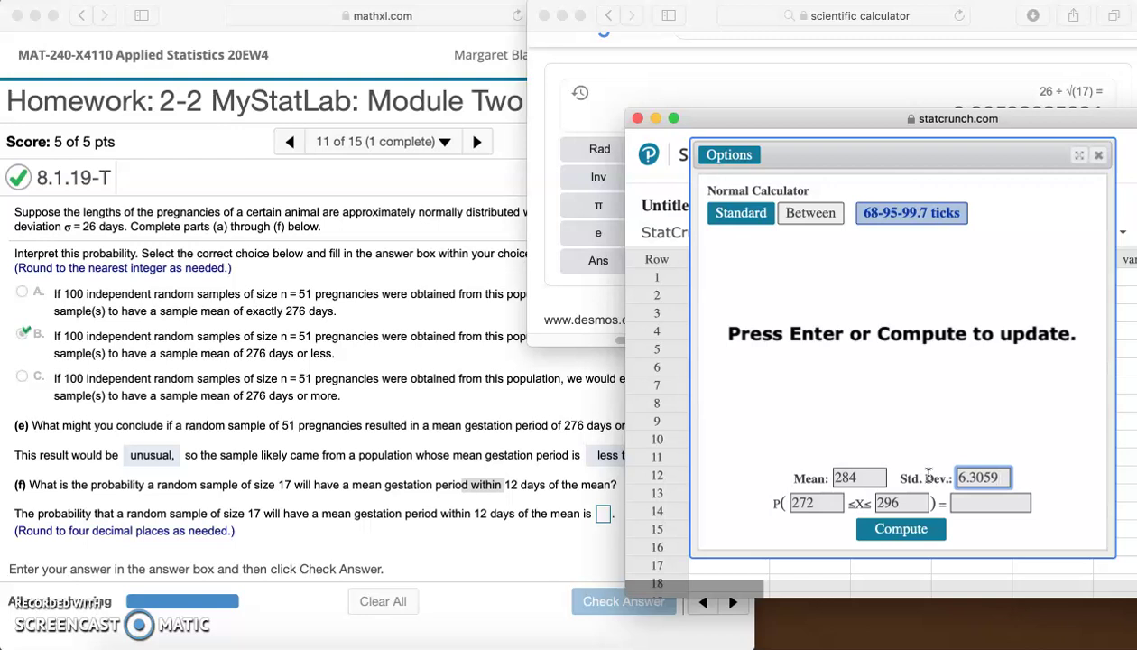
Compute P(272 ≤ X ≤ 296) = 0.94295681 in StatCrunch and submit .9430 for part (f)
click(900, 528)
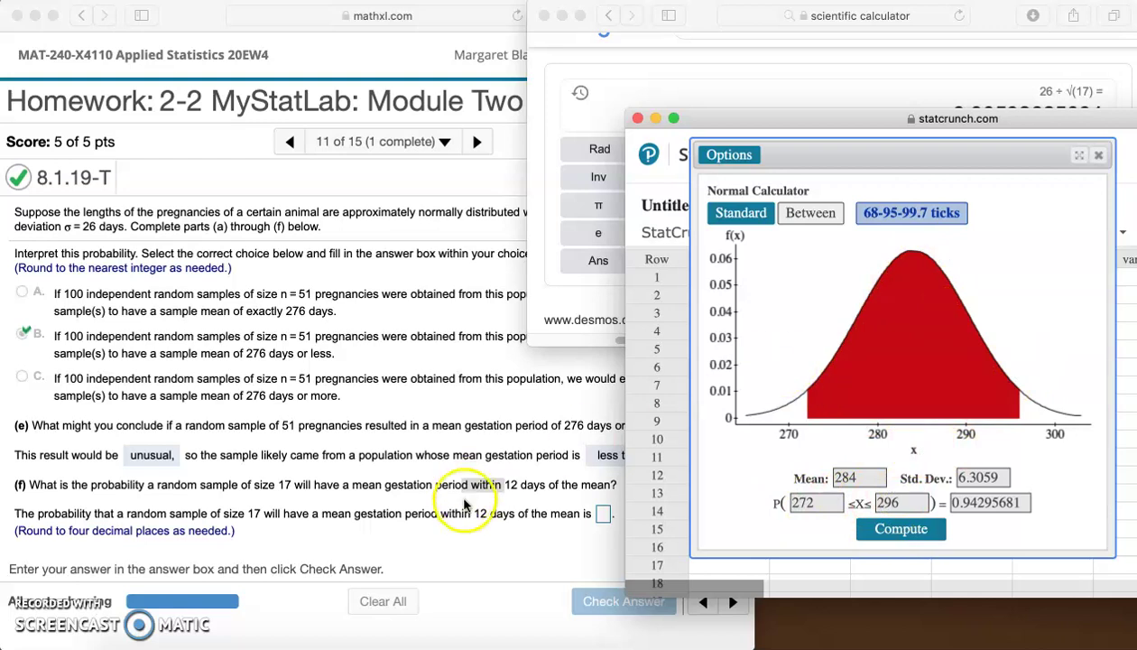
click(470, 539)
click(603, 513)
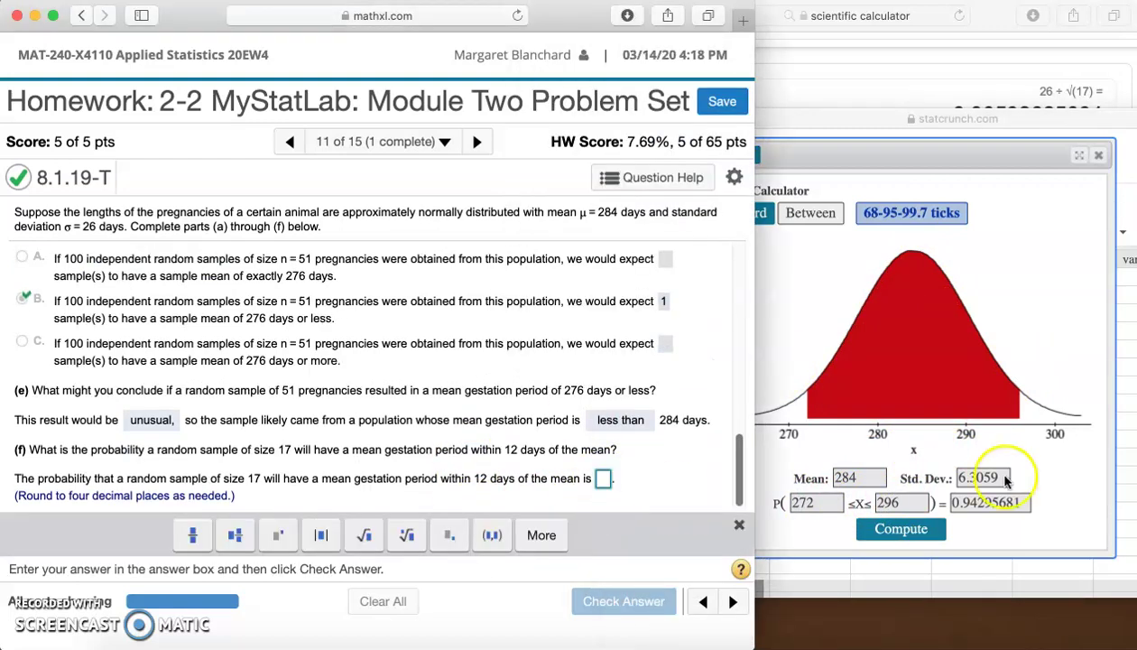
click(986, 507)
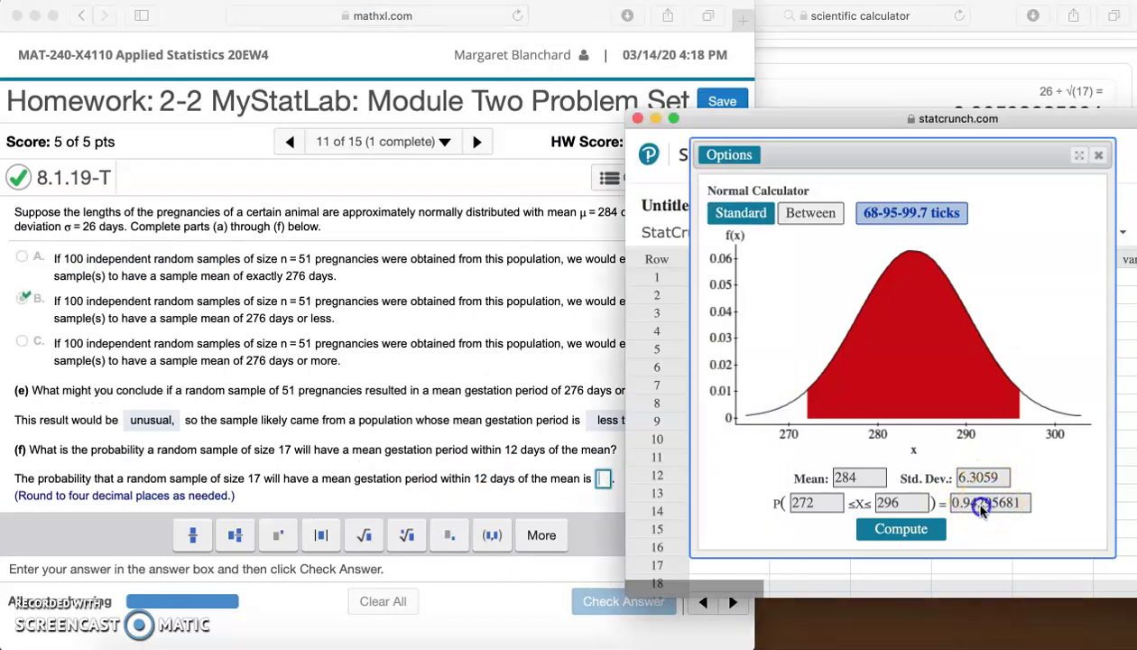
click(603, 480)
text(.9)
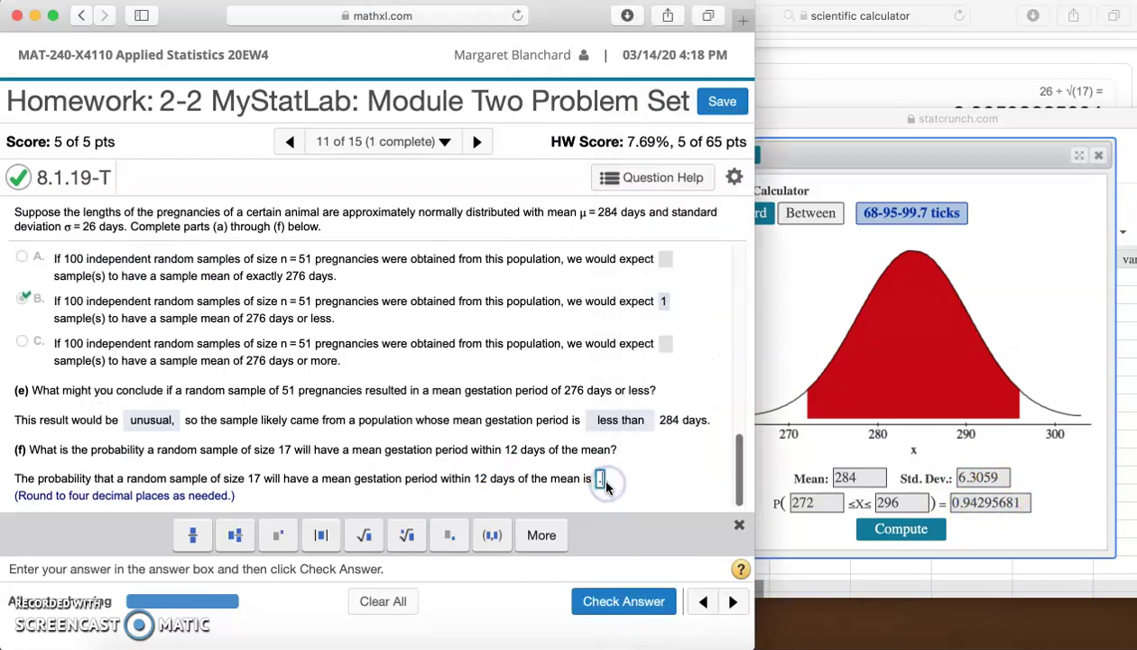
text(4)
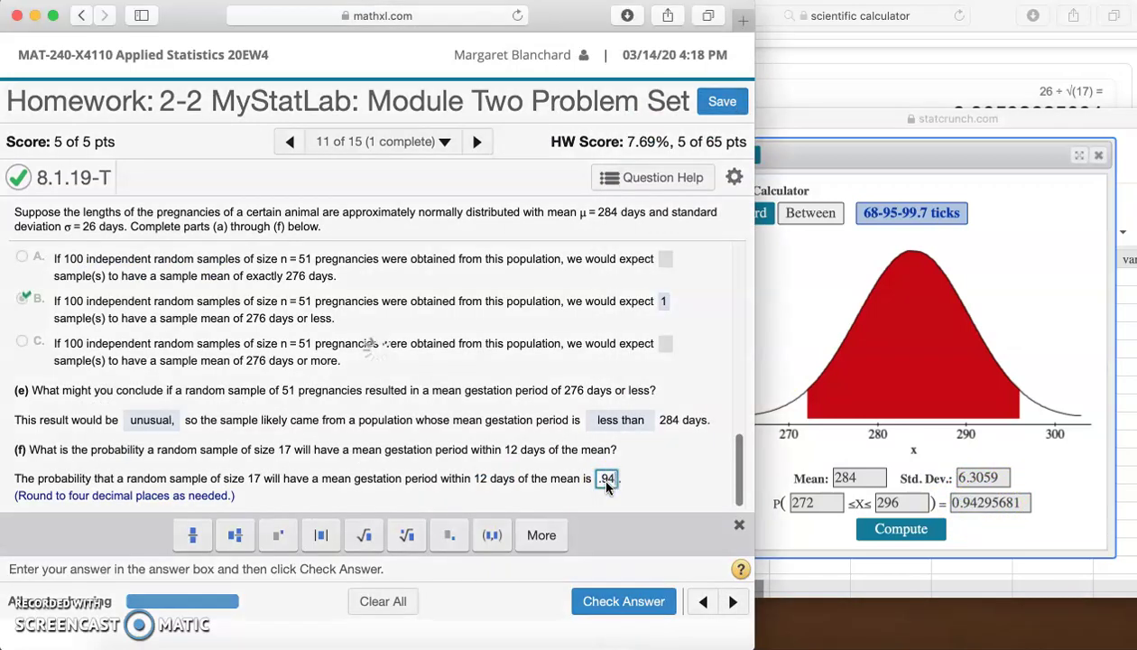
text(30)
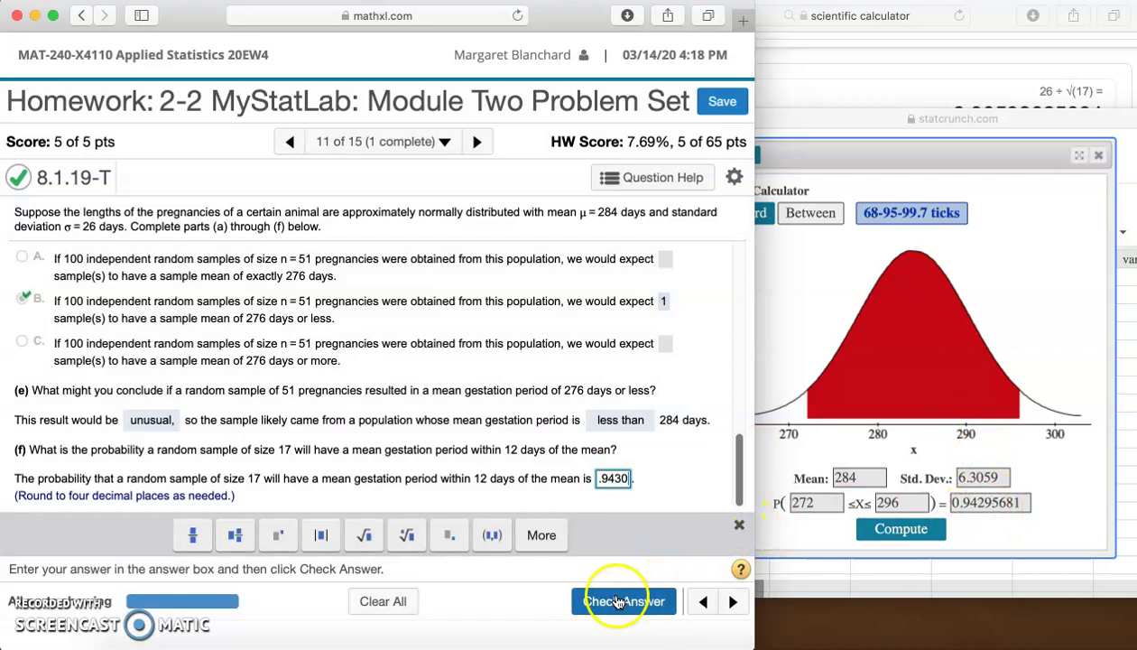
click(593, 614)
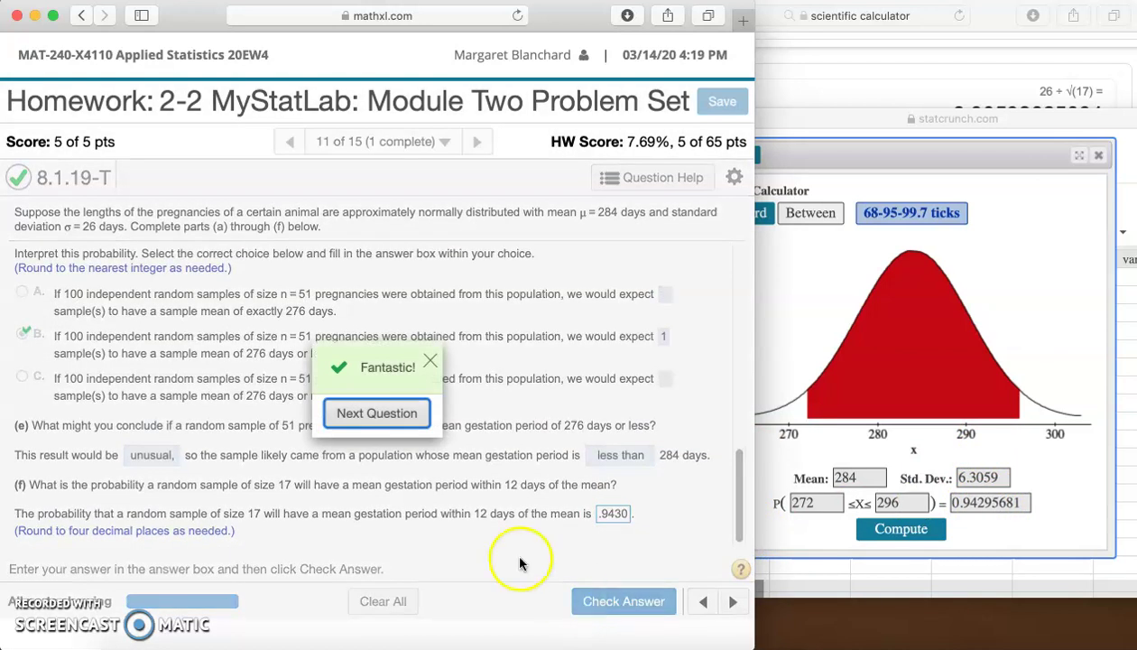